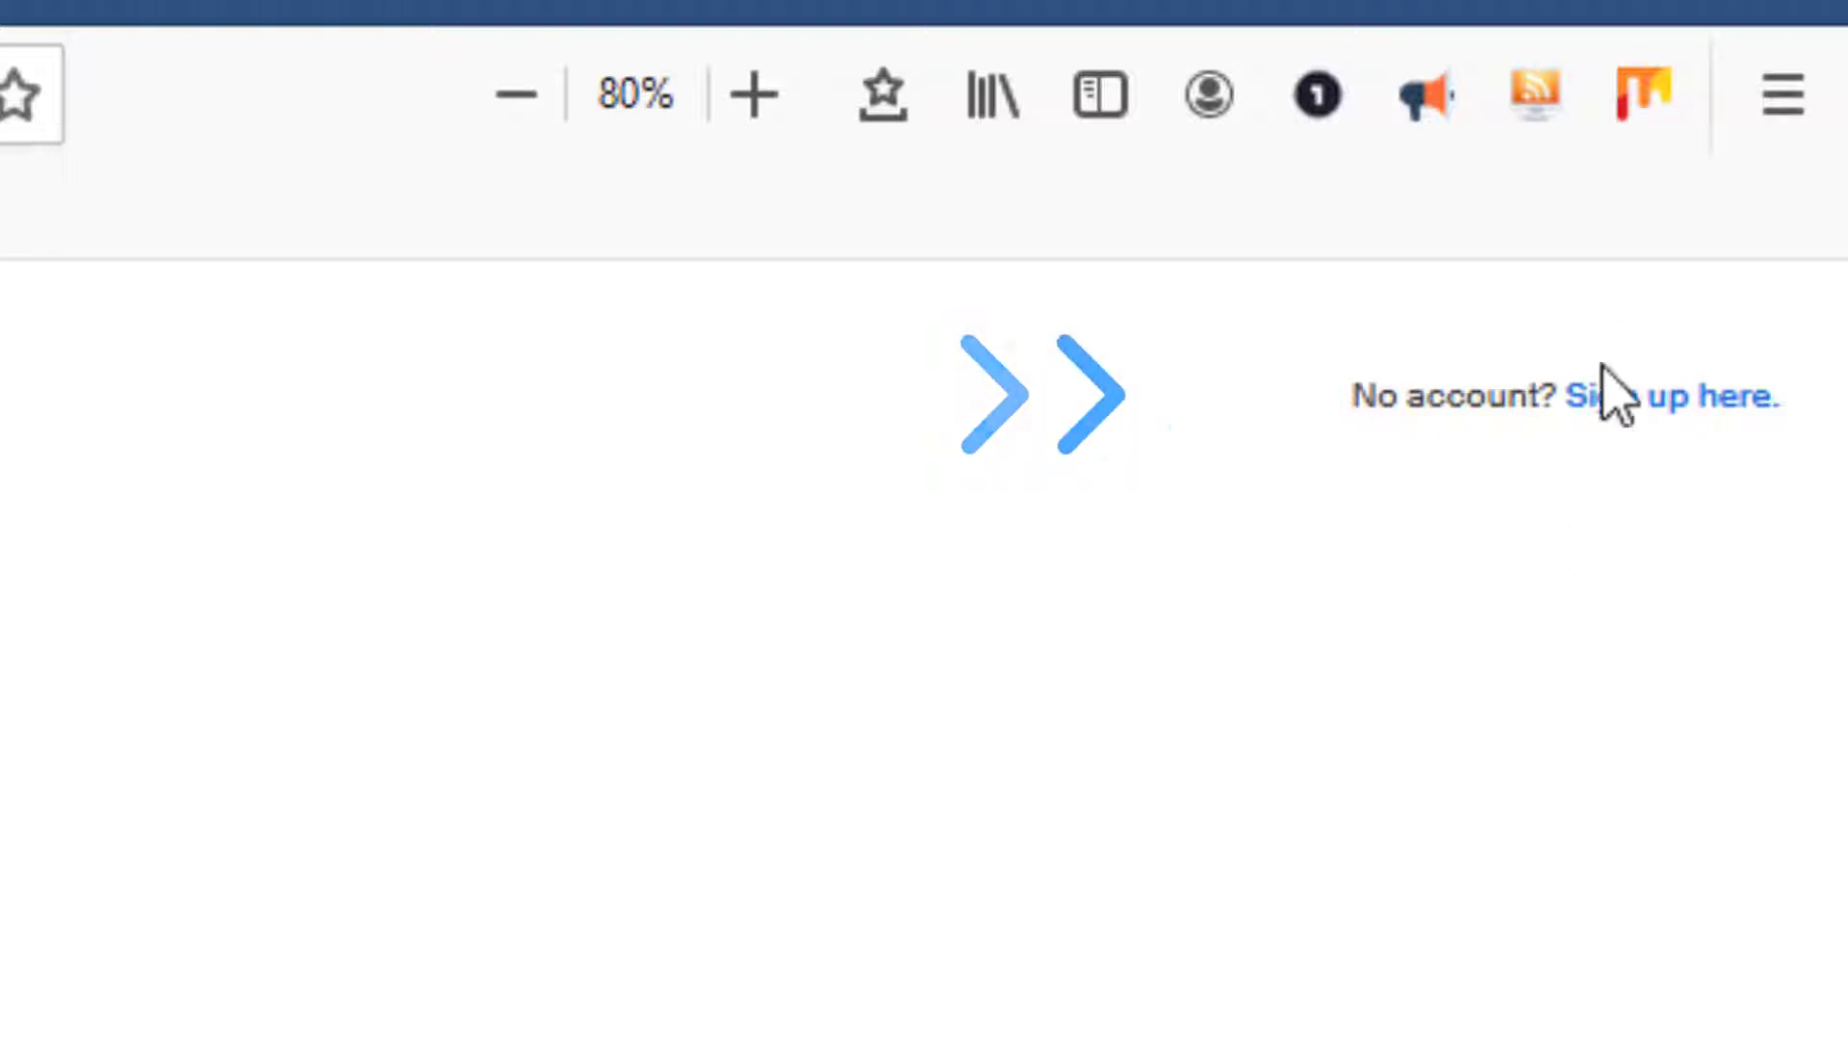
# Begin a new Handshake student account using the 'Sign up here.' link.
pyautogui.click(1641, 405)
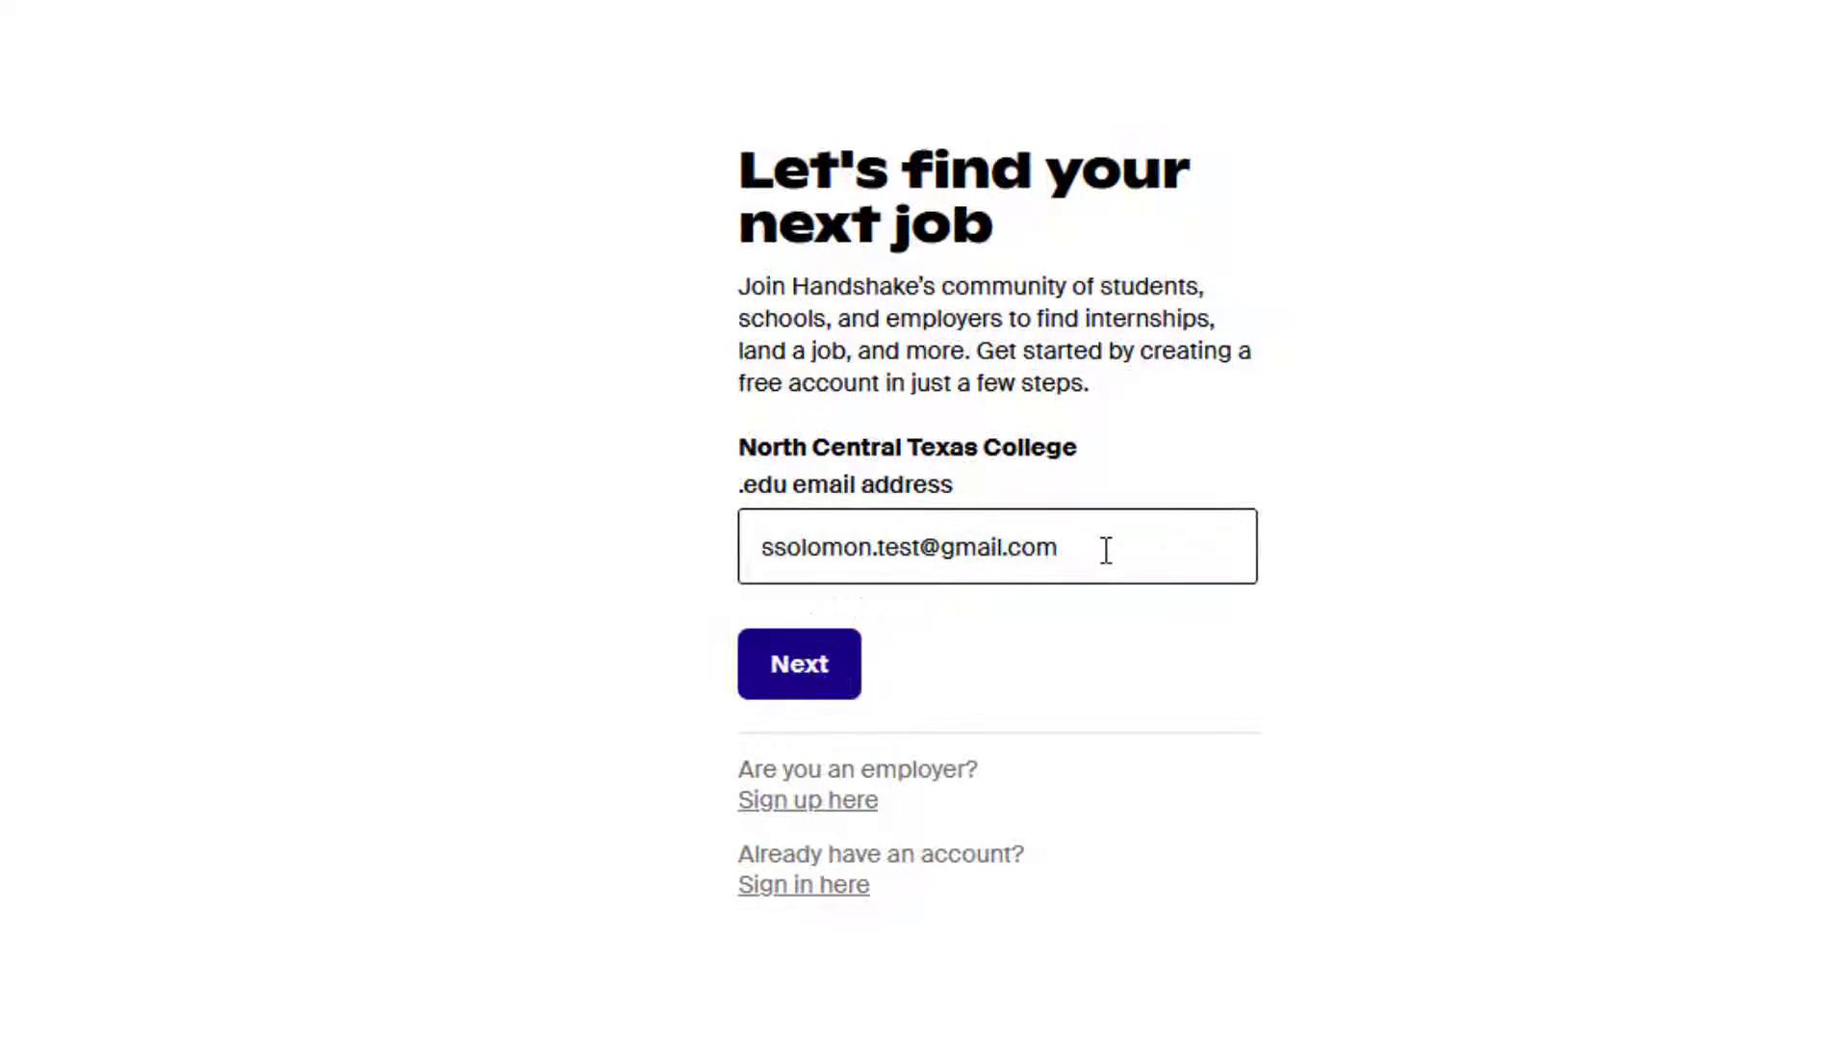
# Confirm North Central Texas College, enter the password twice, accept the terms, and create the account.
pyautogui.click(817, 674)
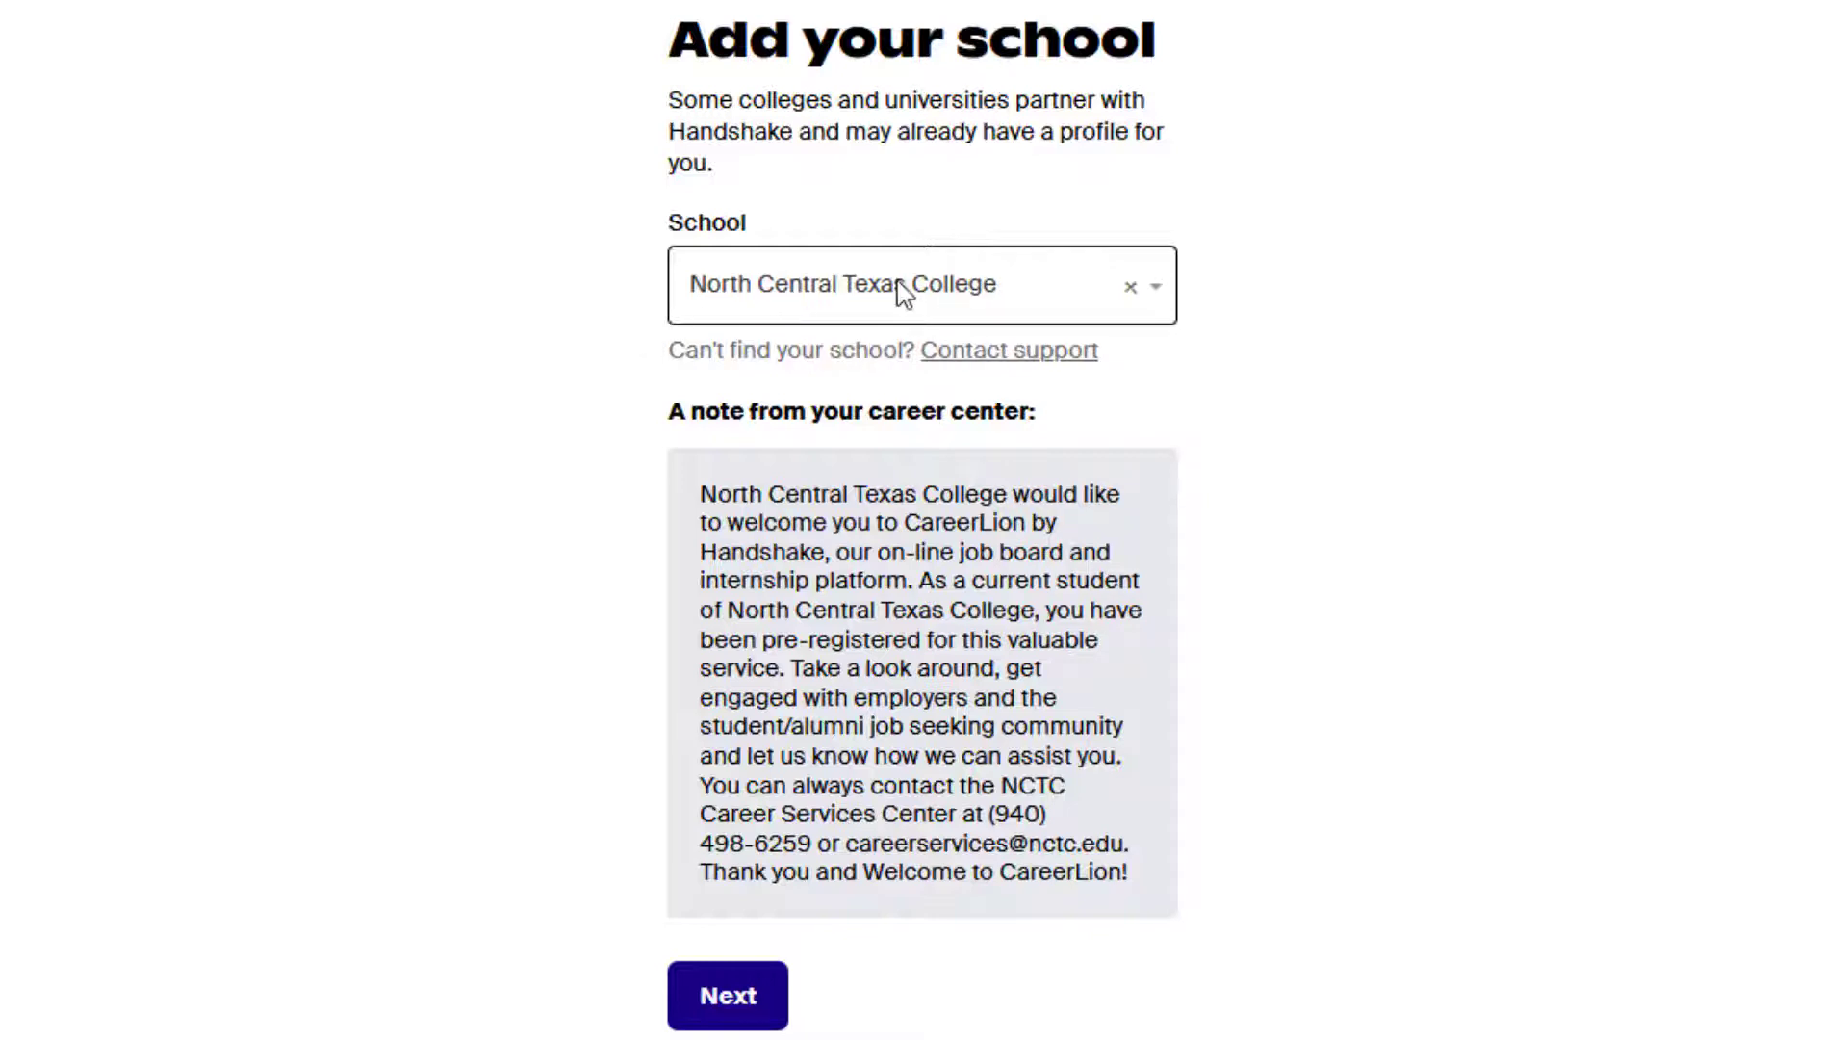
pyautogui.click(739, 1001)
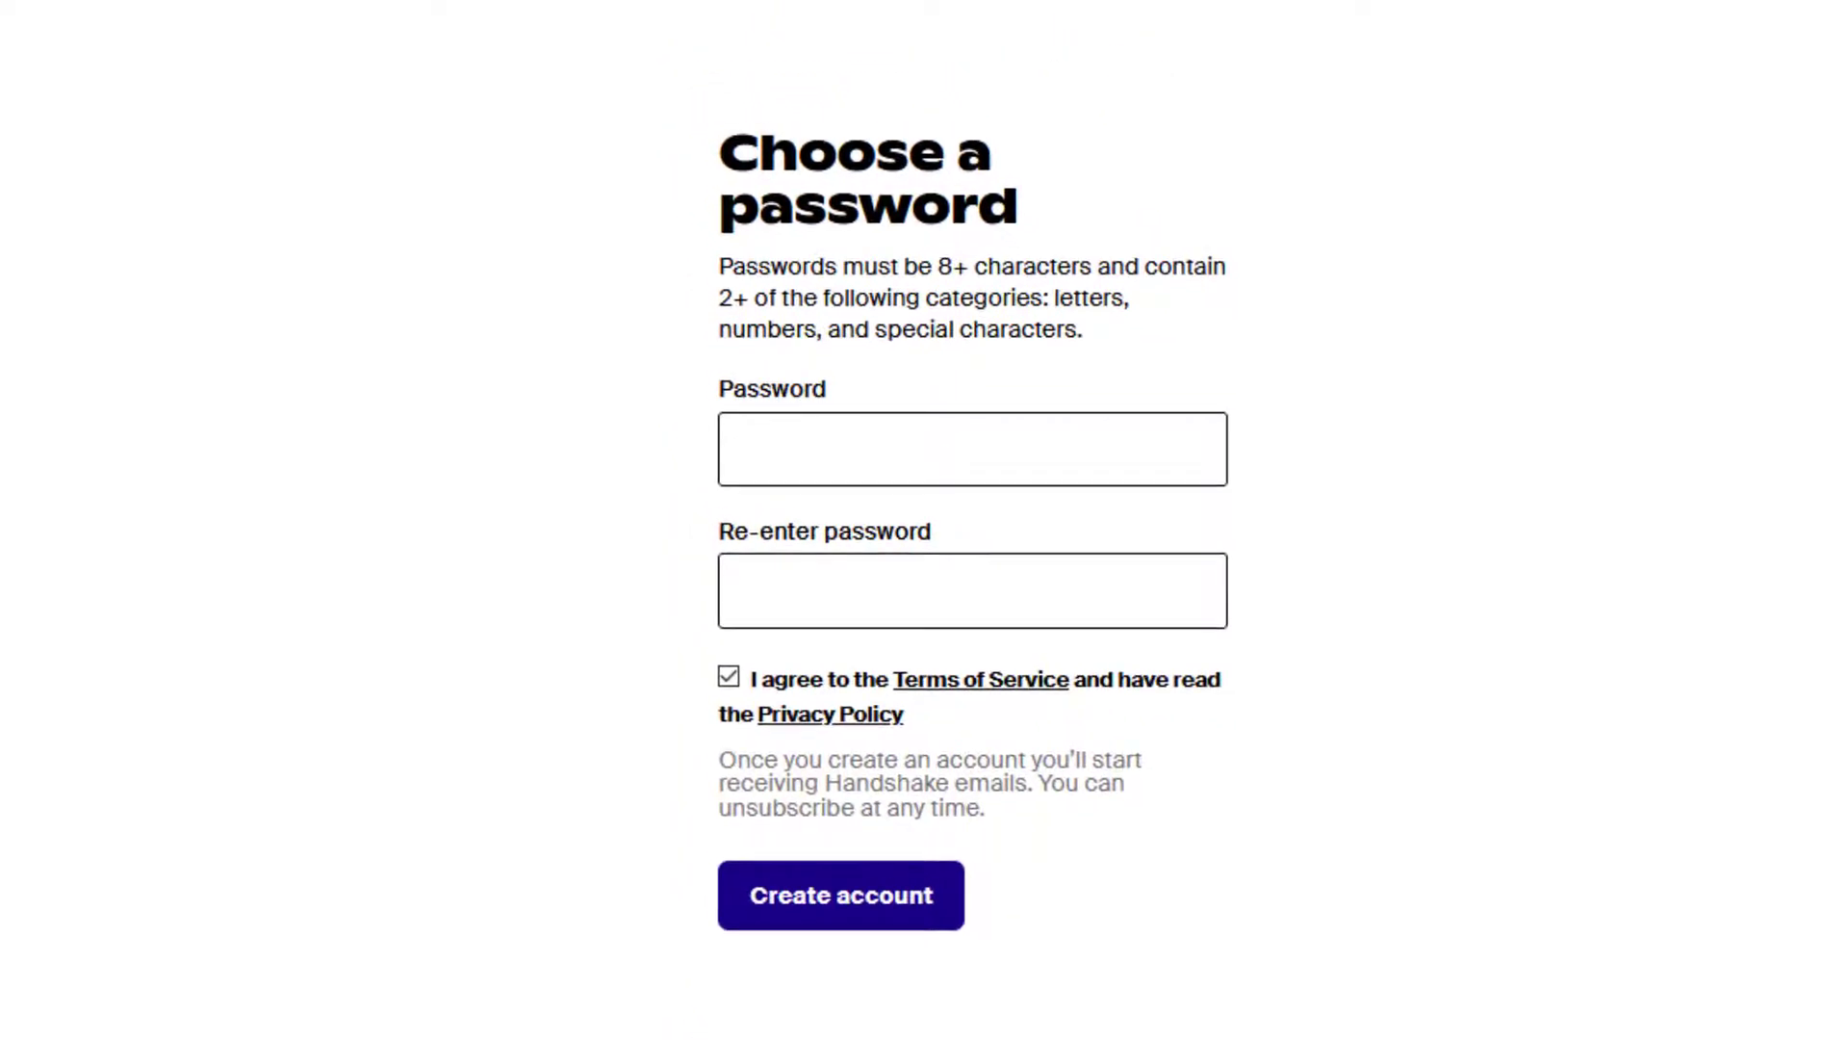
pyautogui.click(1013, 449)
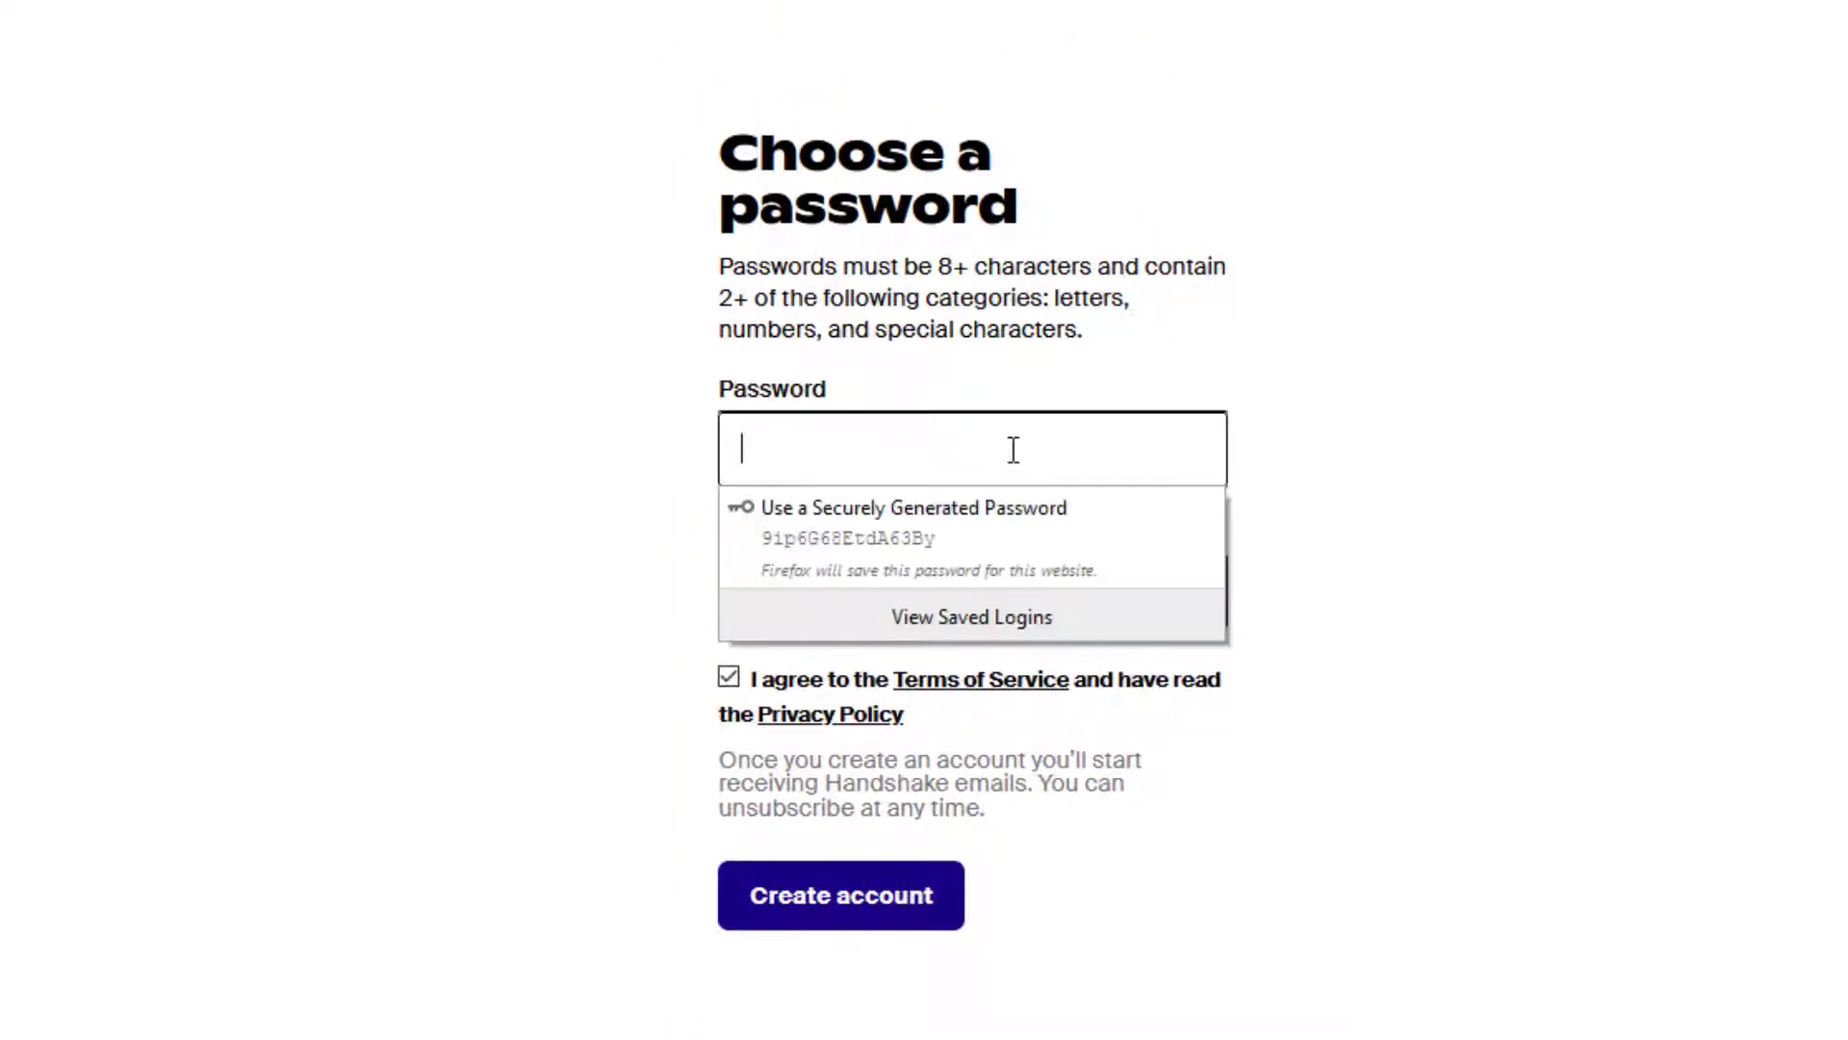
pyautogui.write('•••')
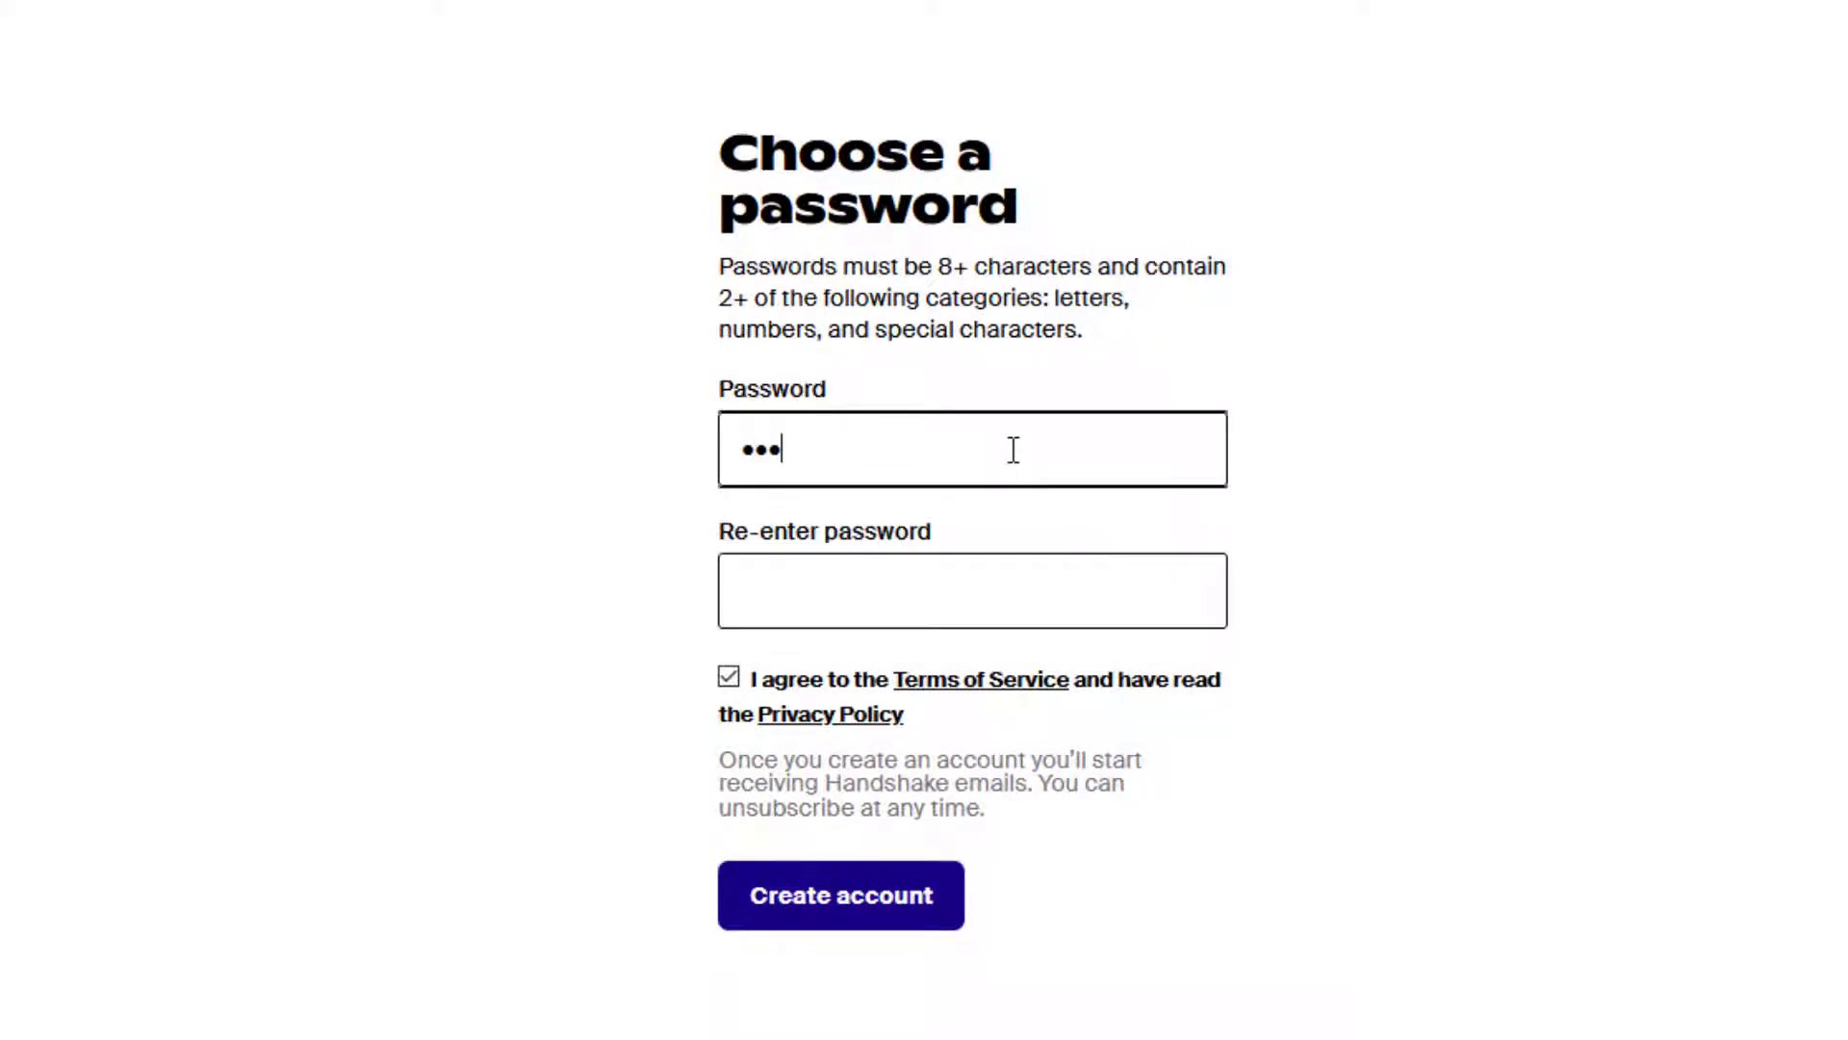
pyautogui.write('•••••••')
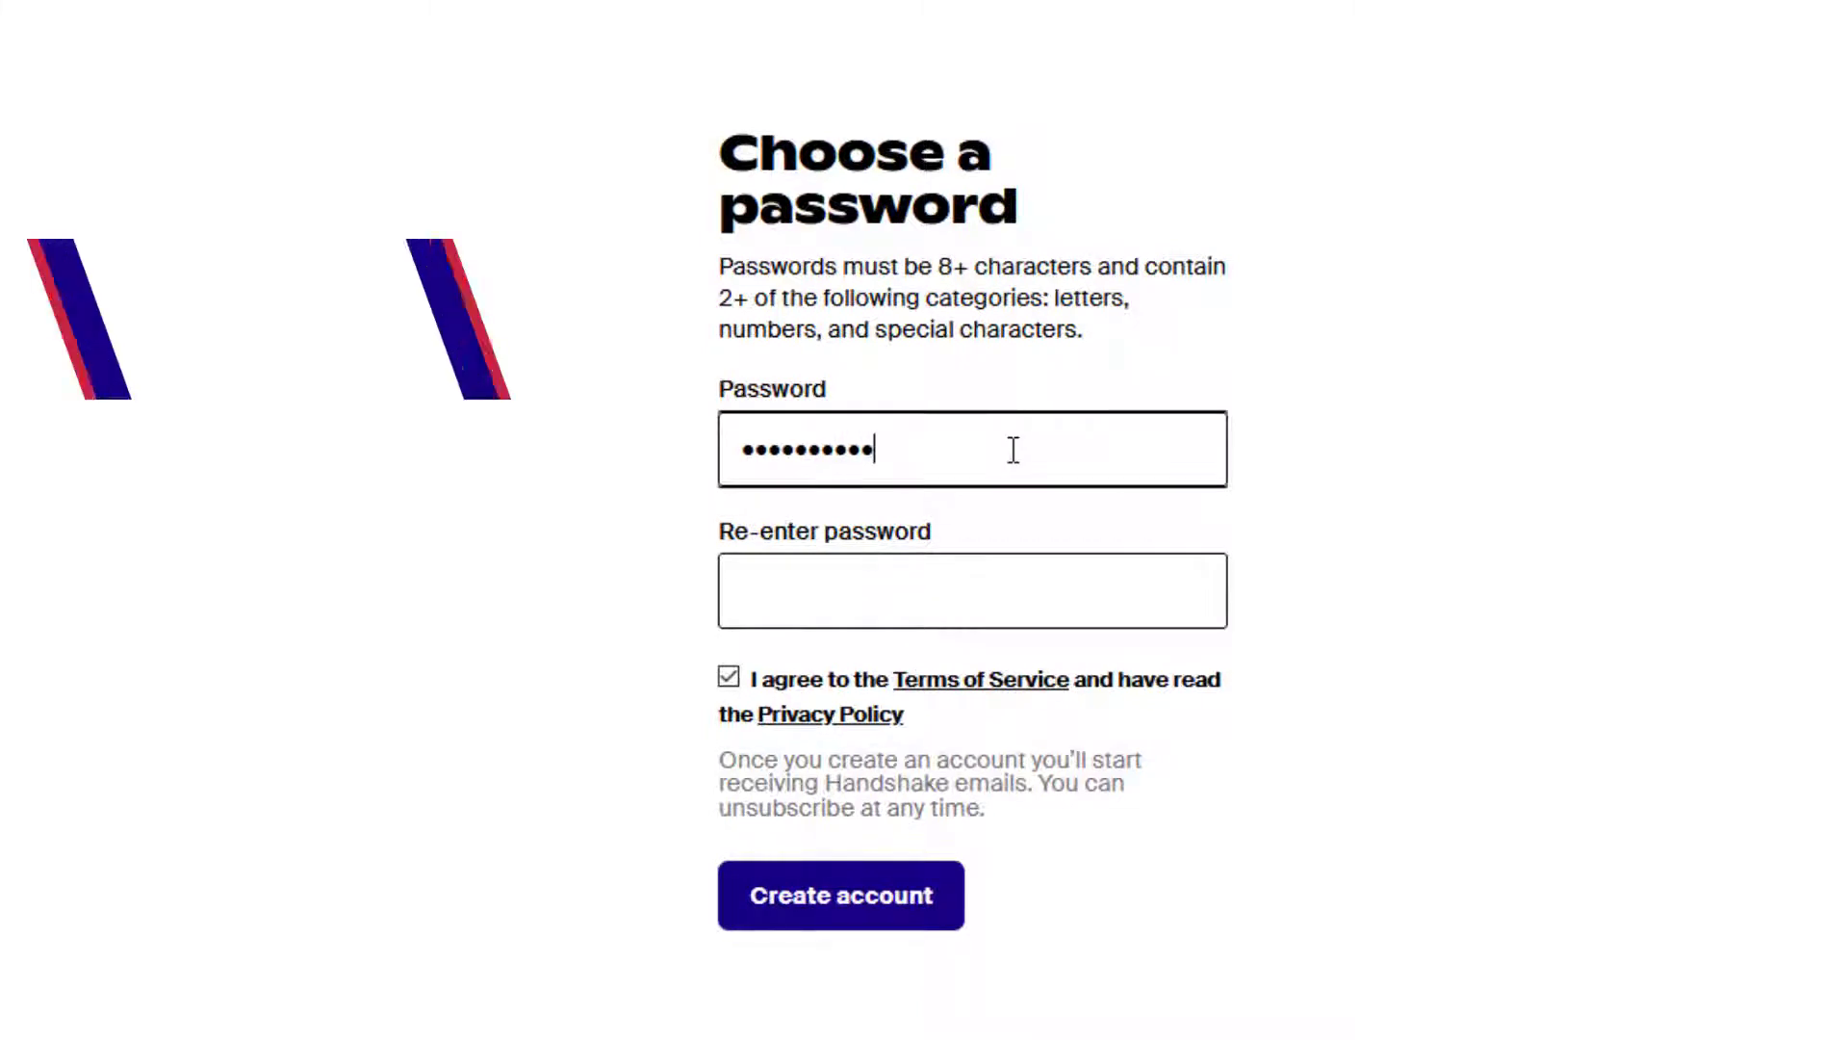
pyautogui.press('Tab')
pyautogui.write('••••')
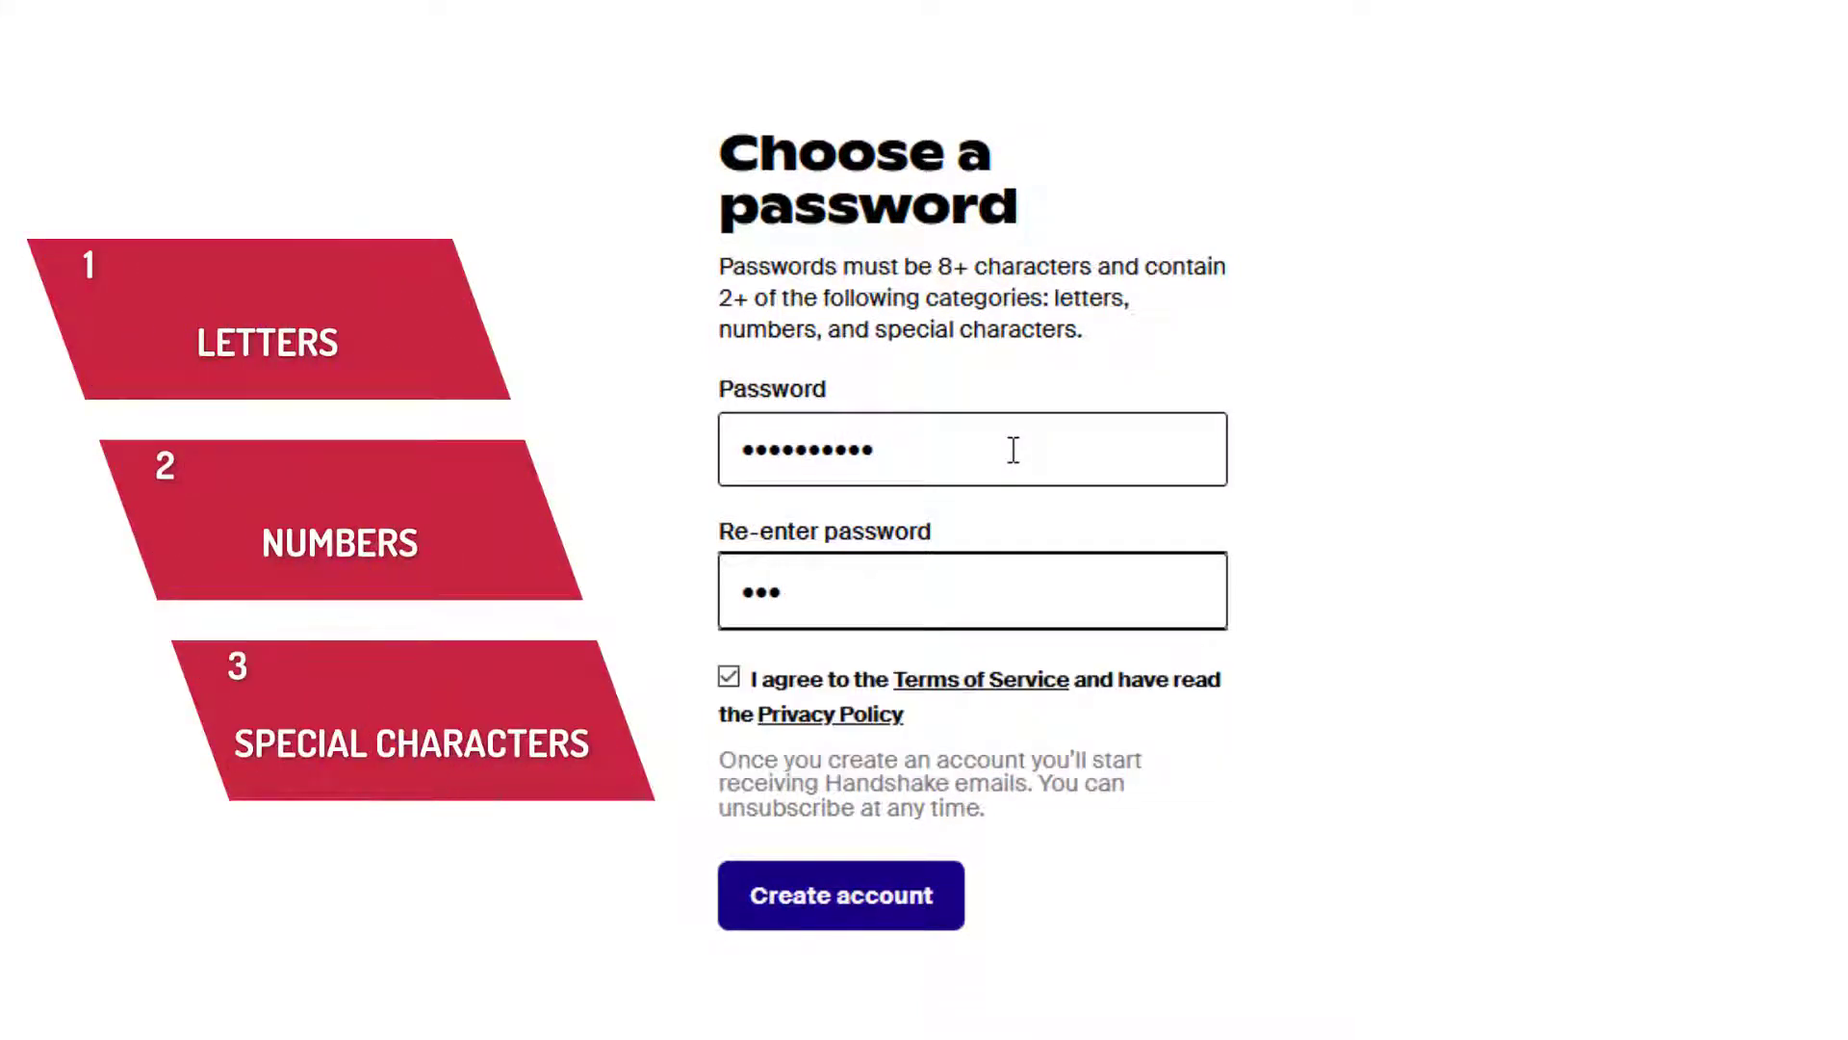
pyautogui.write('••••')
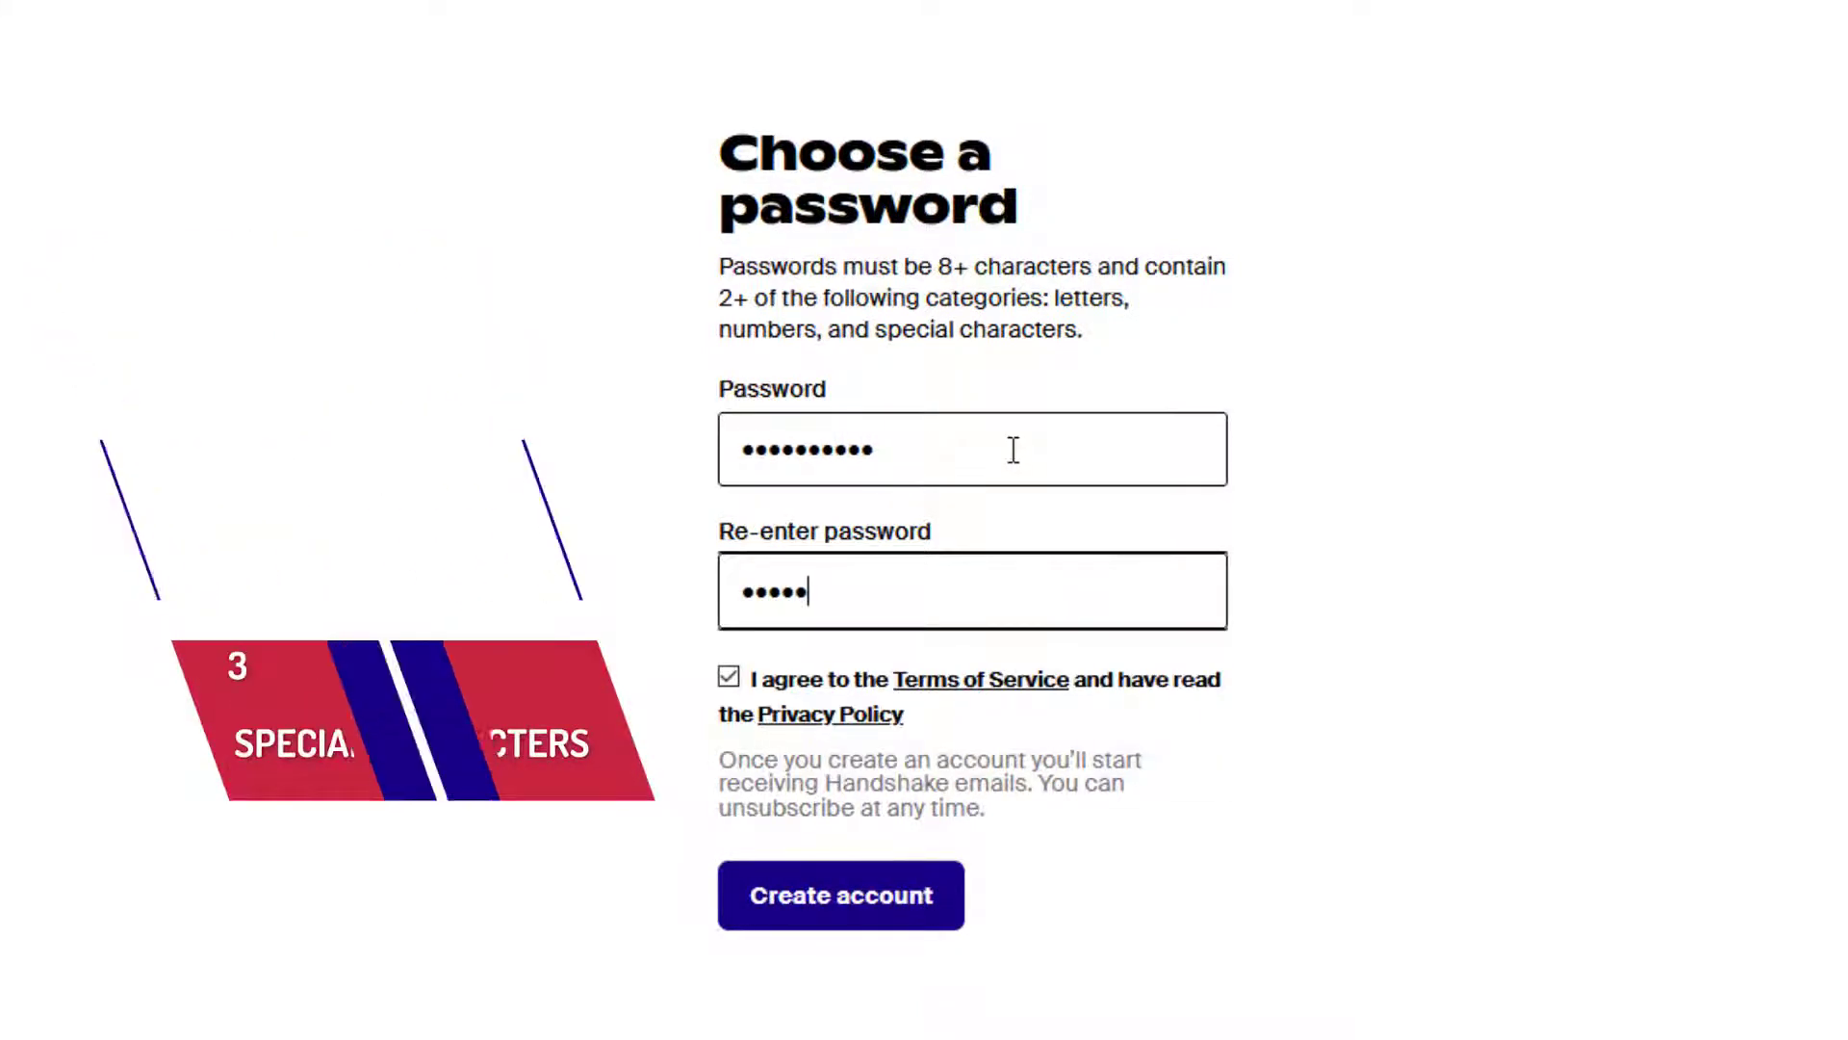
pyautogui.write('••')
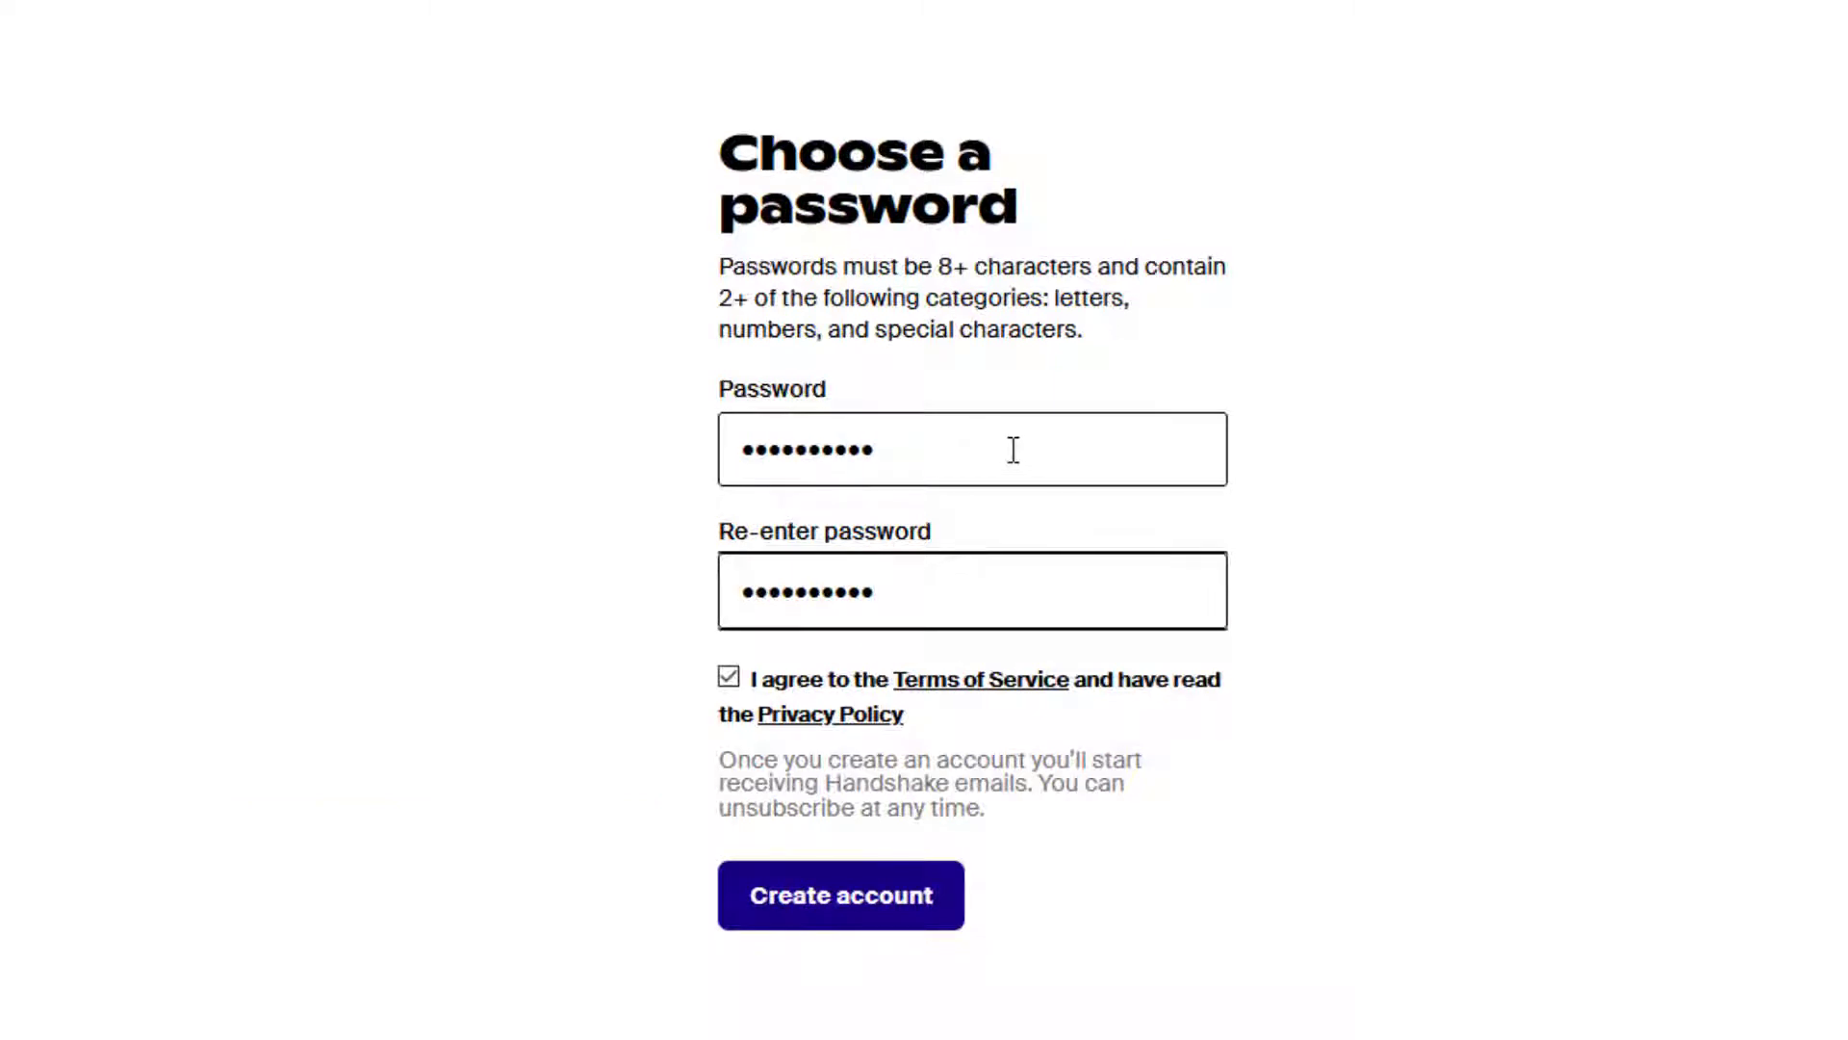
pyautogui.click(730, 678)
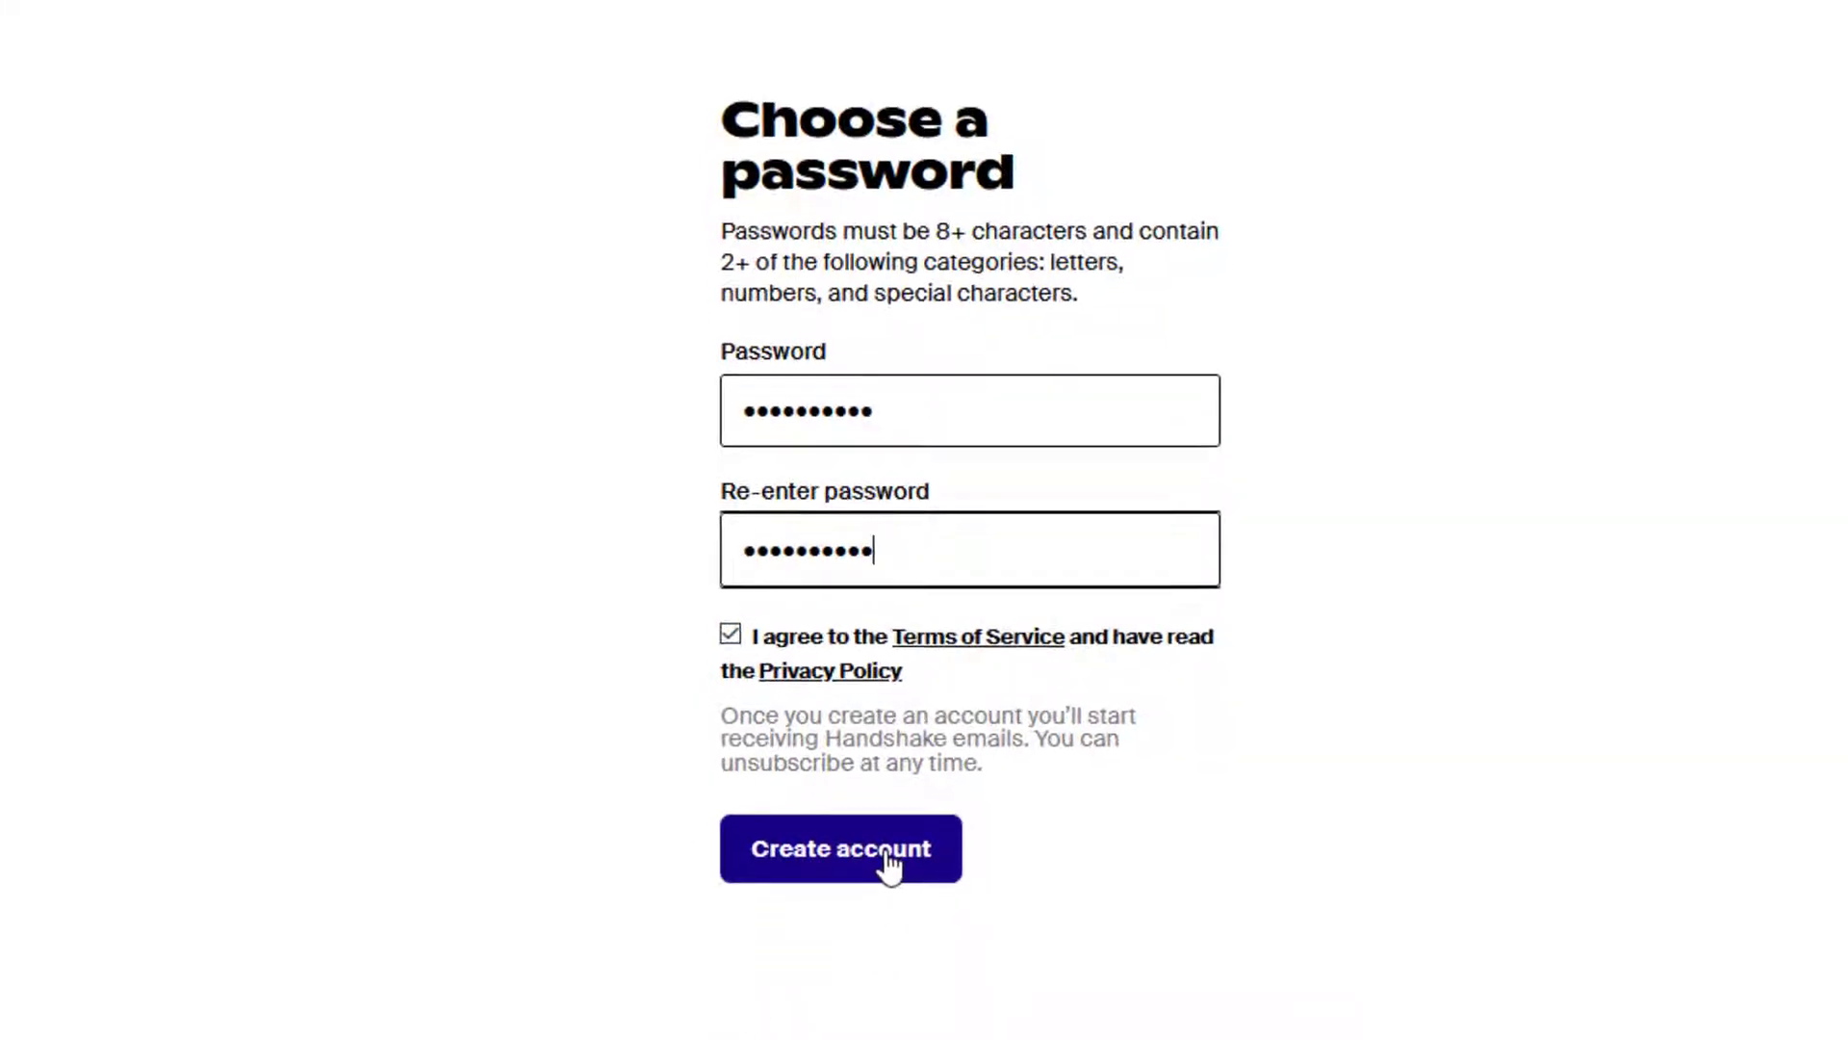
pyautogui.click(888, 905)
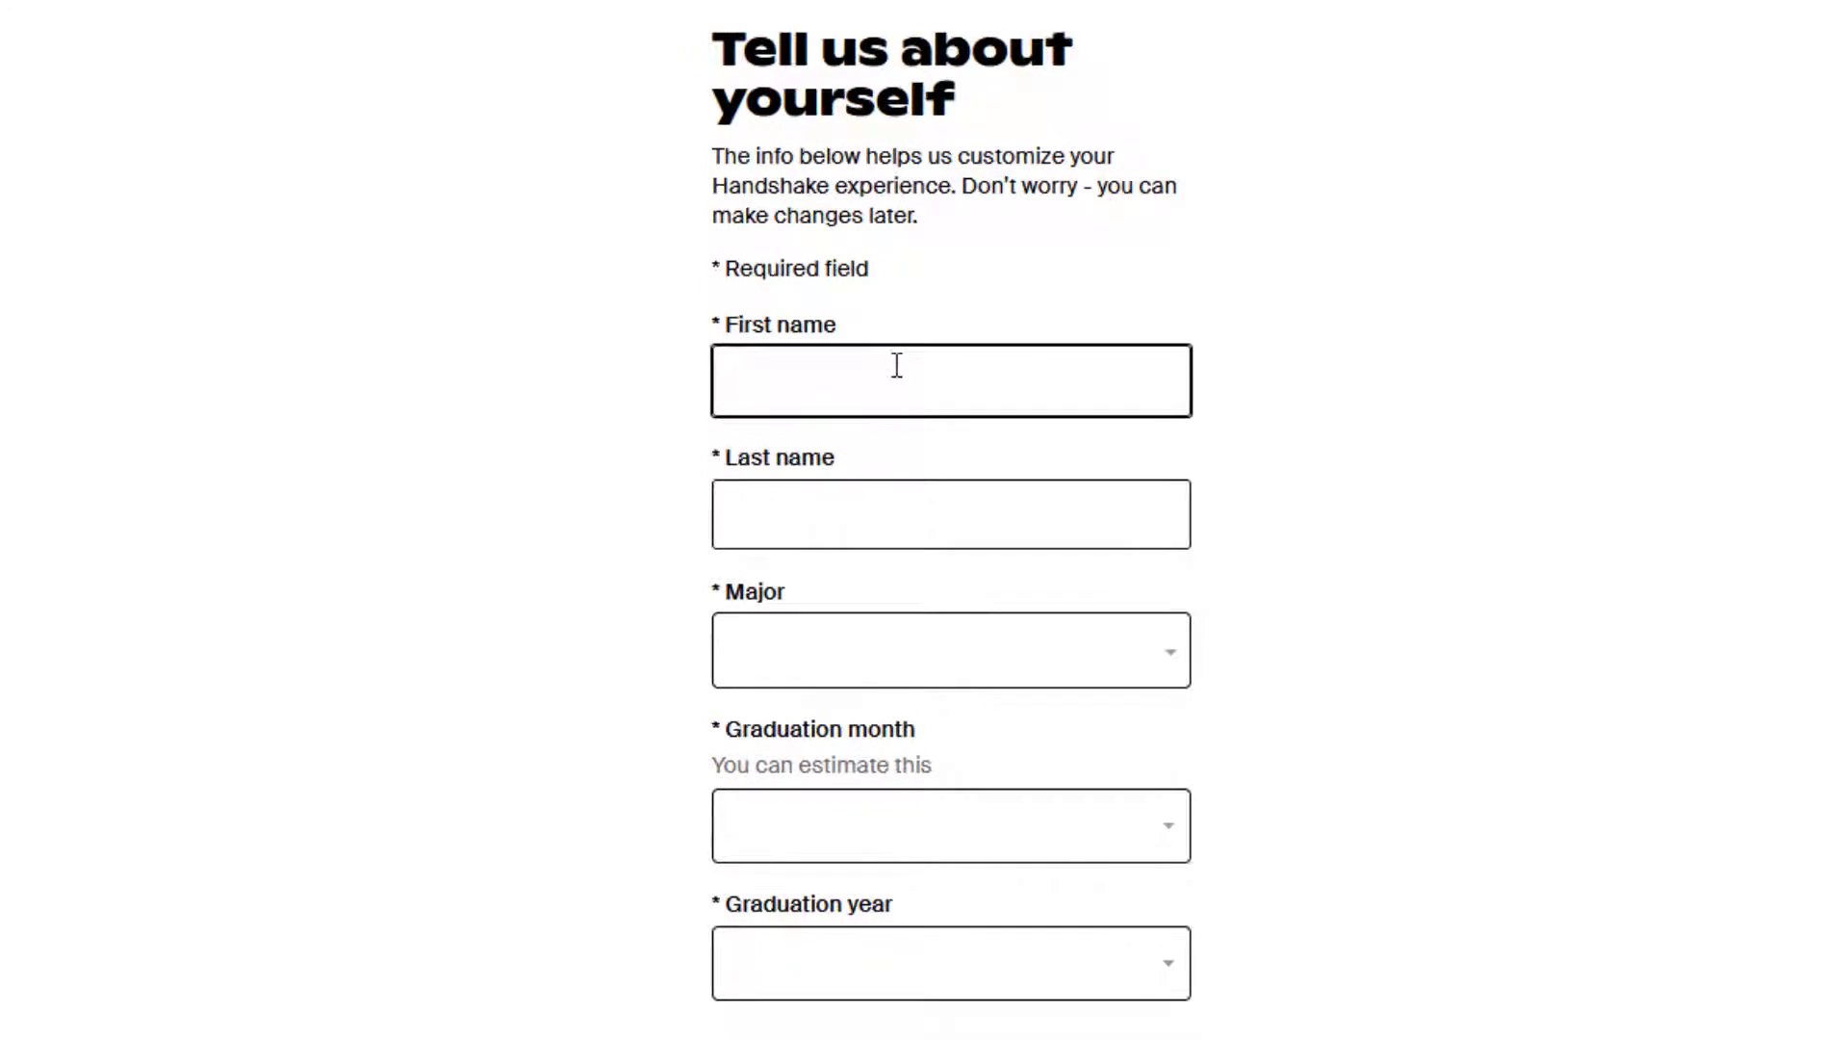
# Enter the student's first and last name.
pyautogui.write('Shannon')
pyautogui.press('Tab')
pyautogui.write('Test')
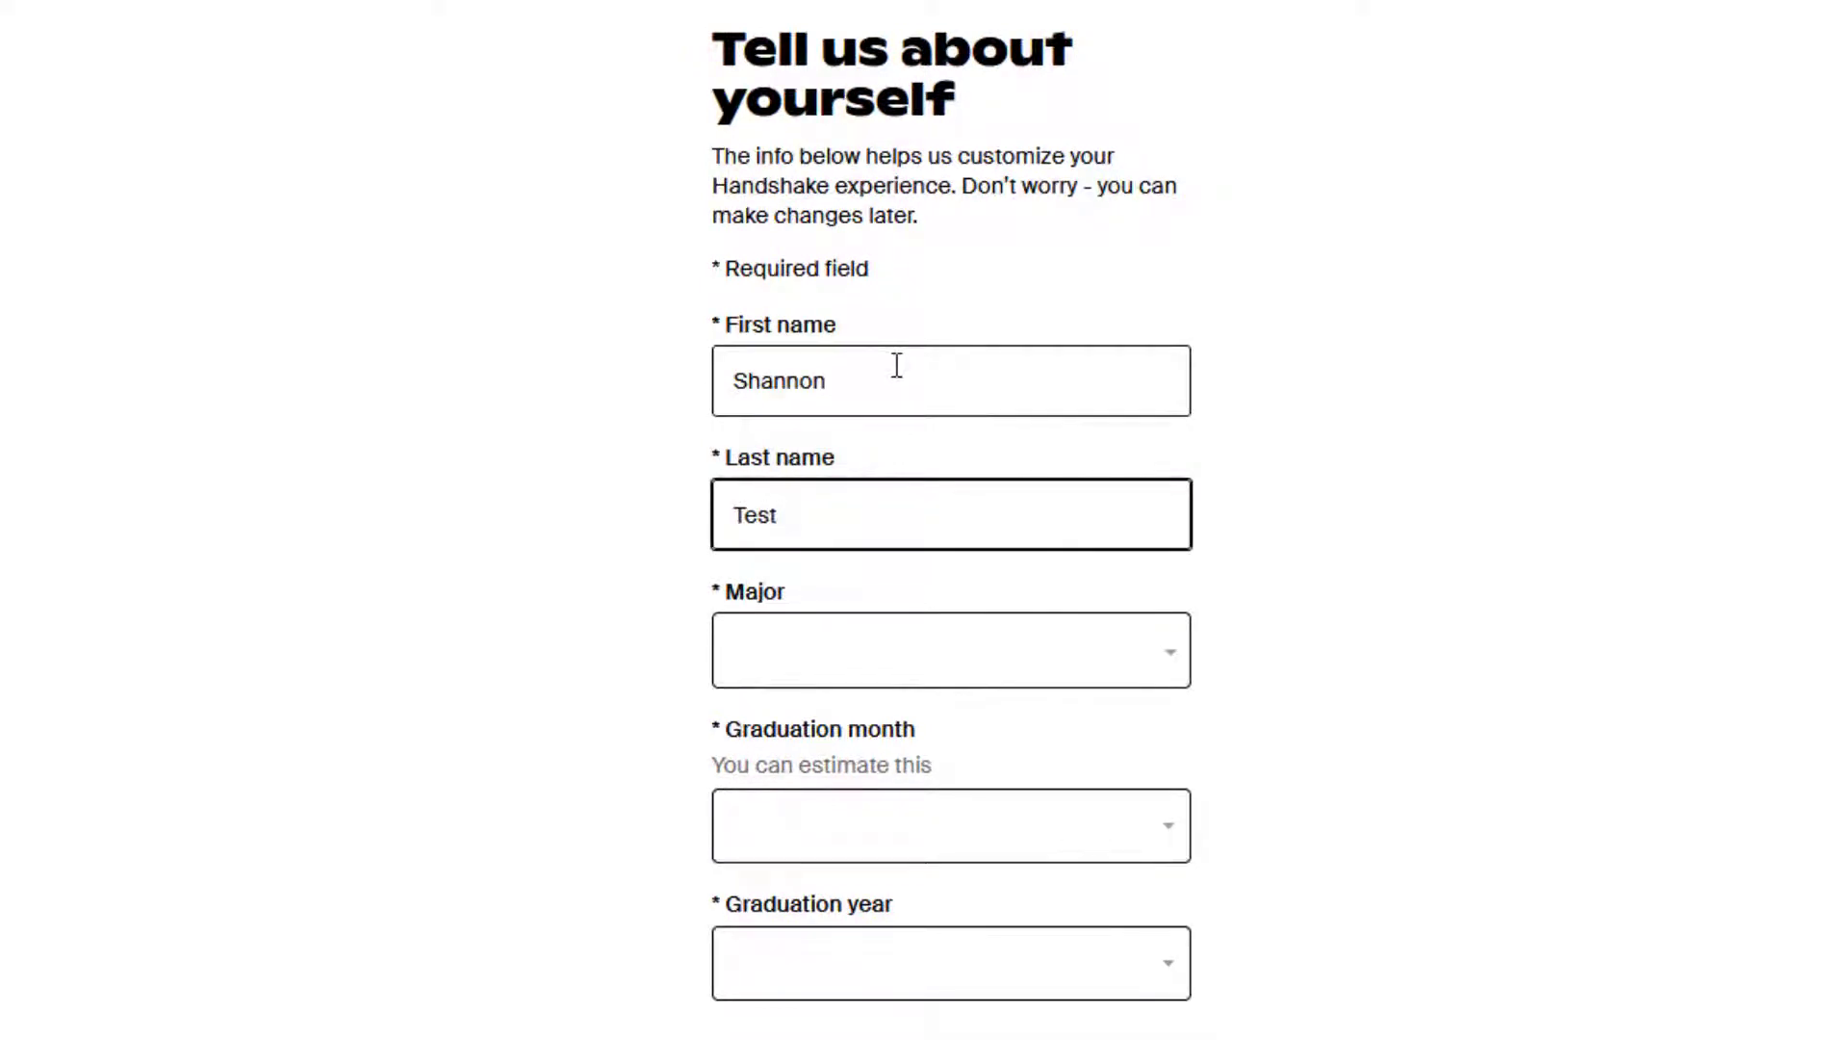
# Set the major to Business Administration & Management.
pyautogui.click(792, 660)
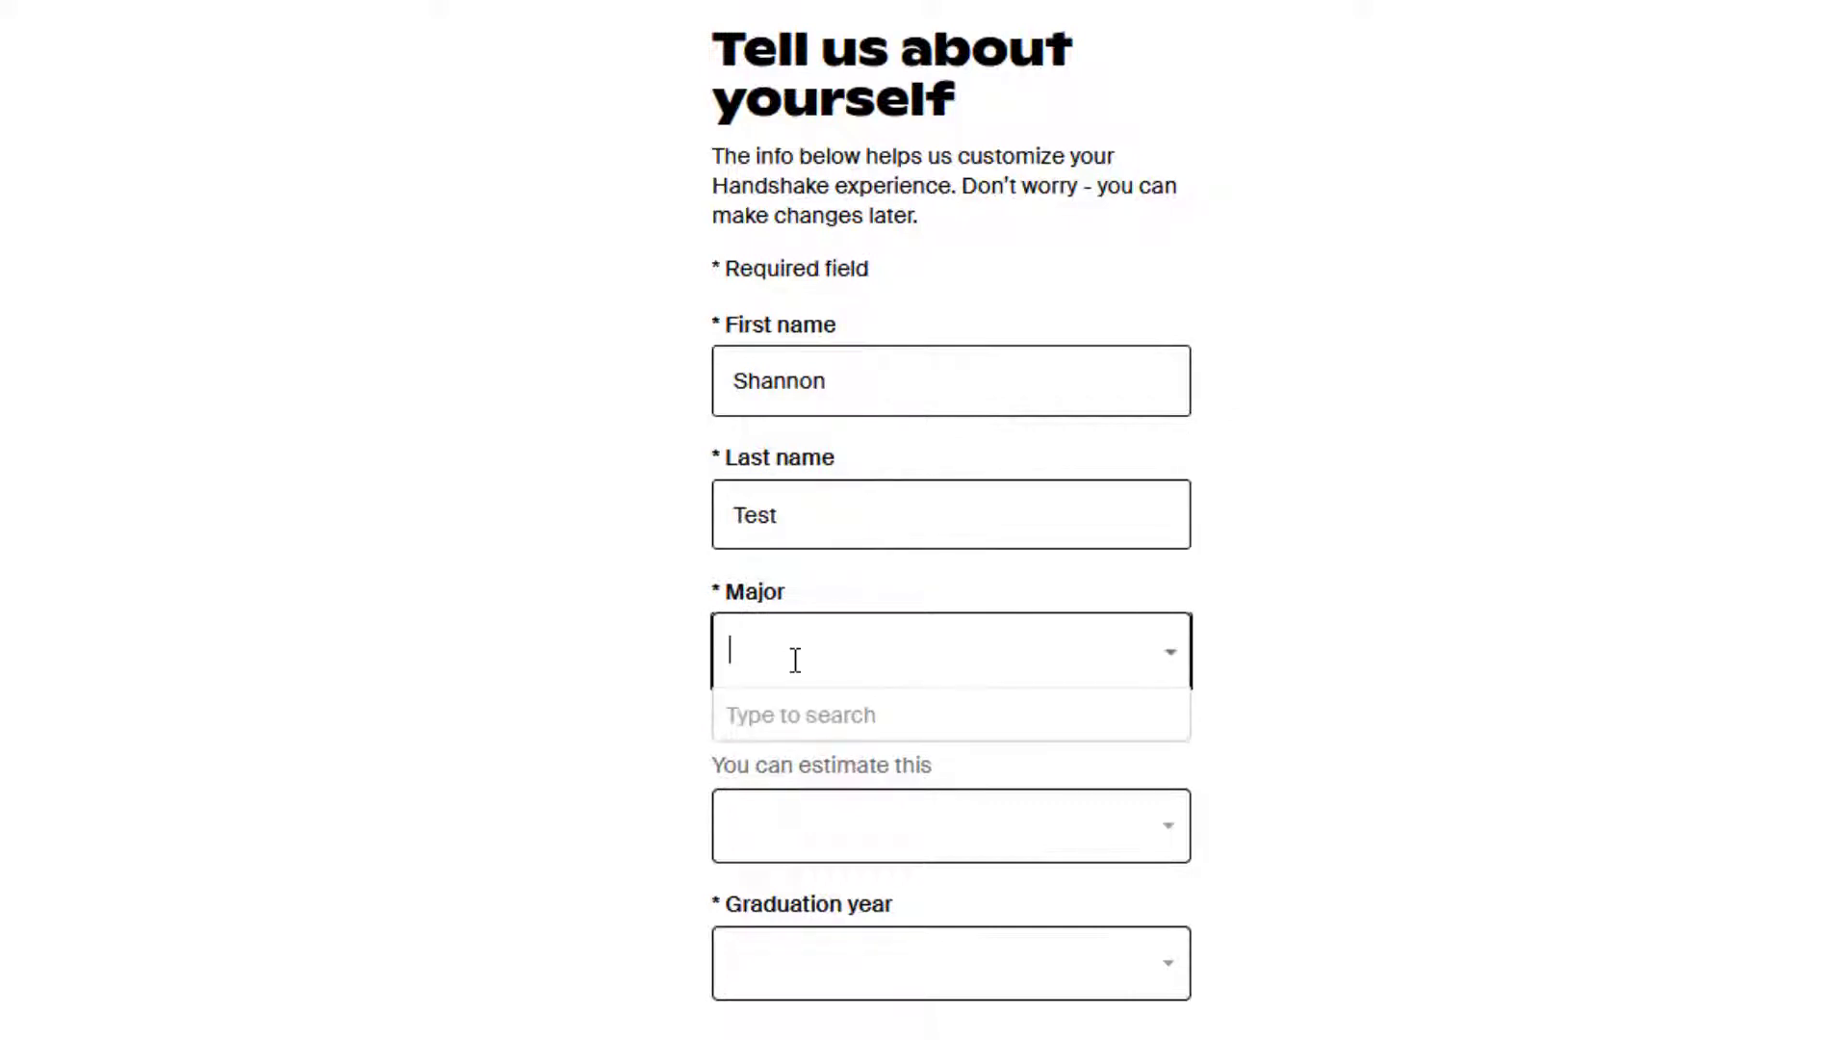
pyautogui.write('bus')
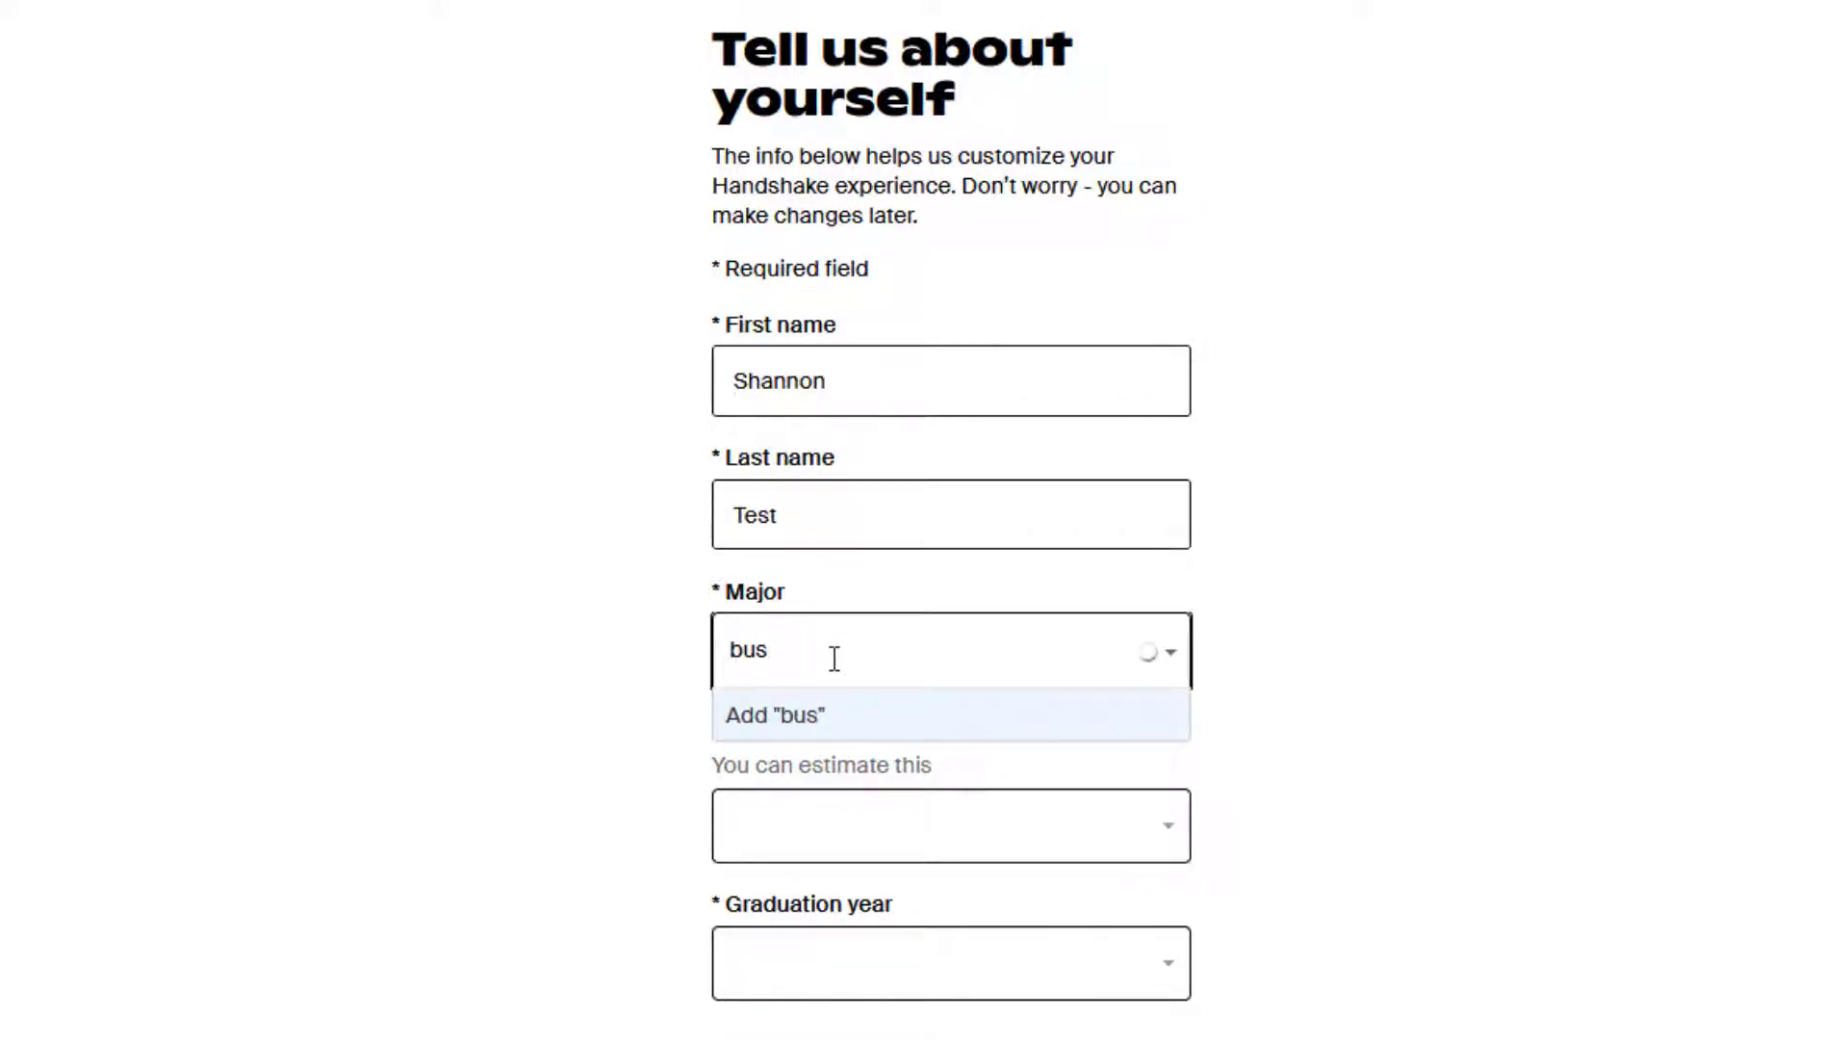
pyautogui.write('iness')
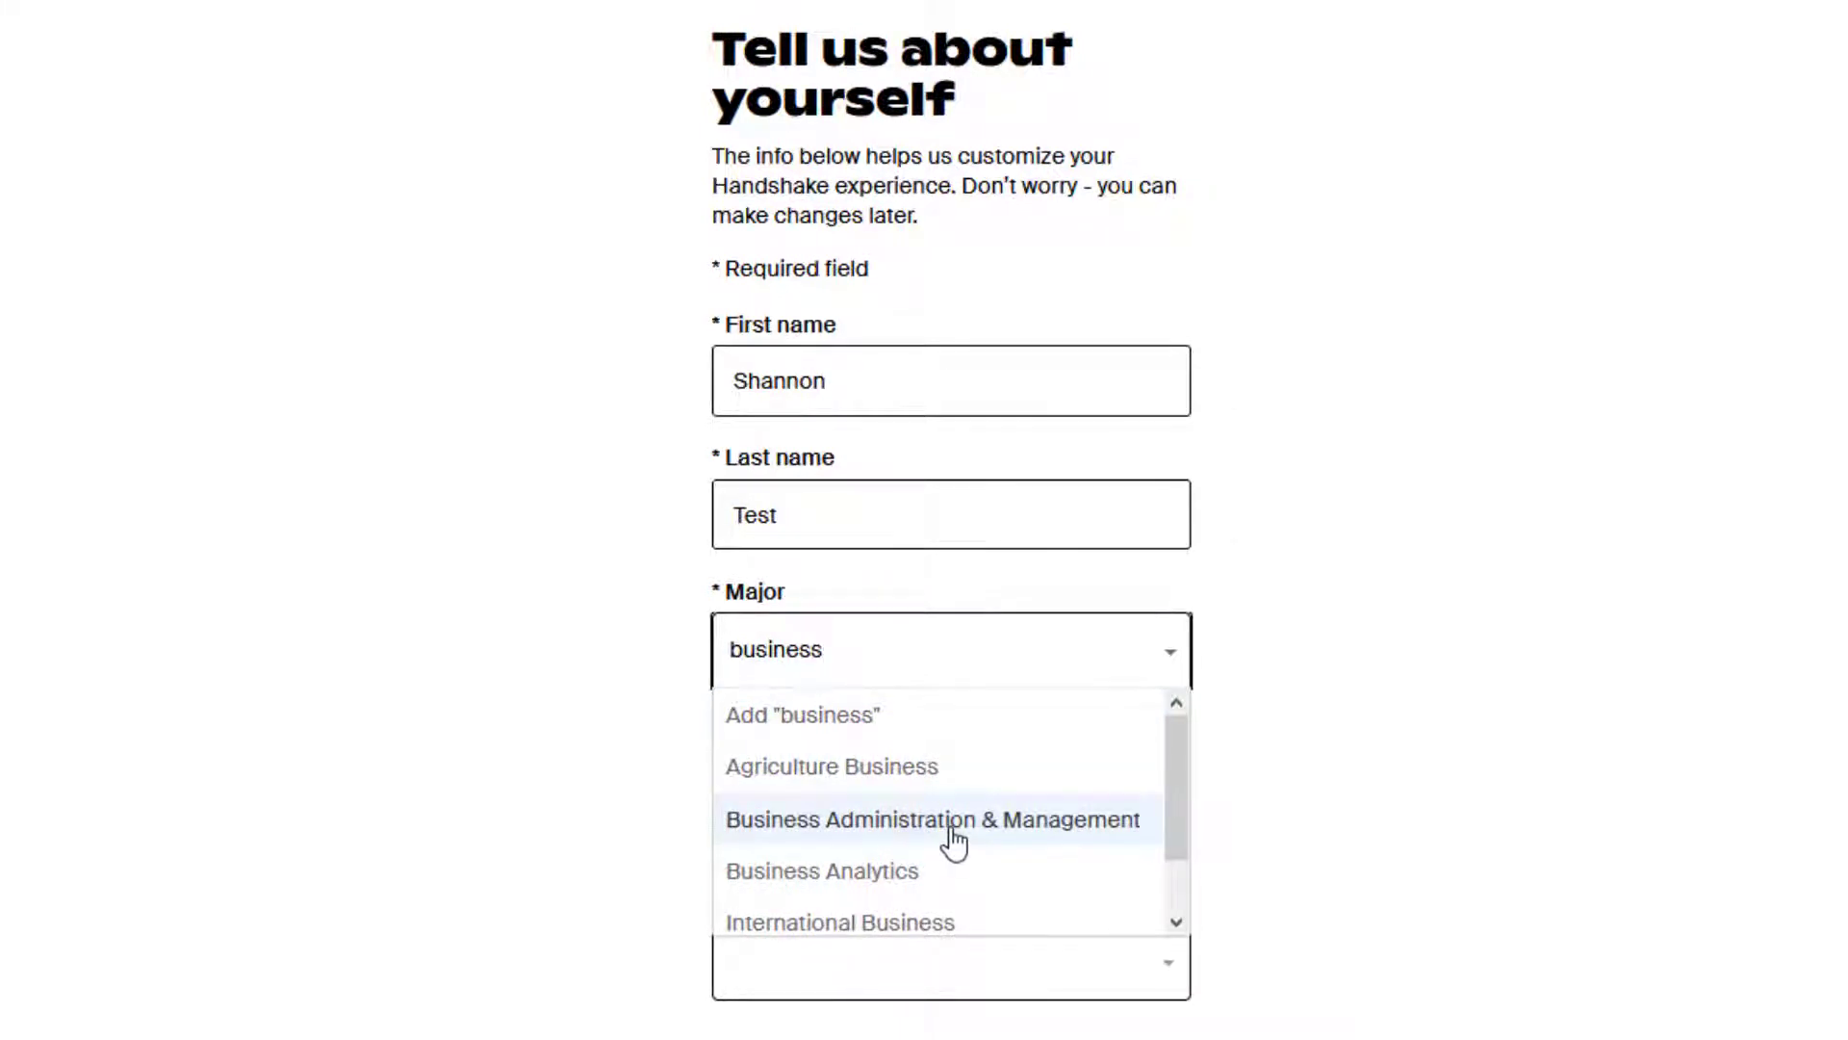
pyautogui.scroll(-1, 953, 837)
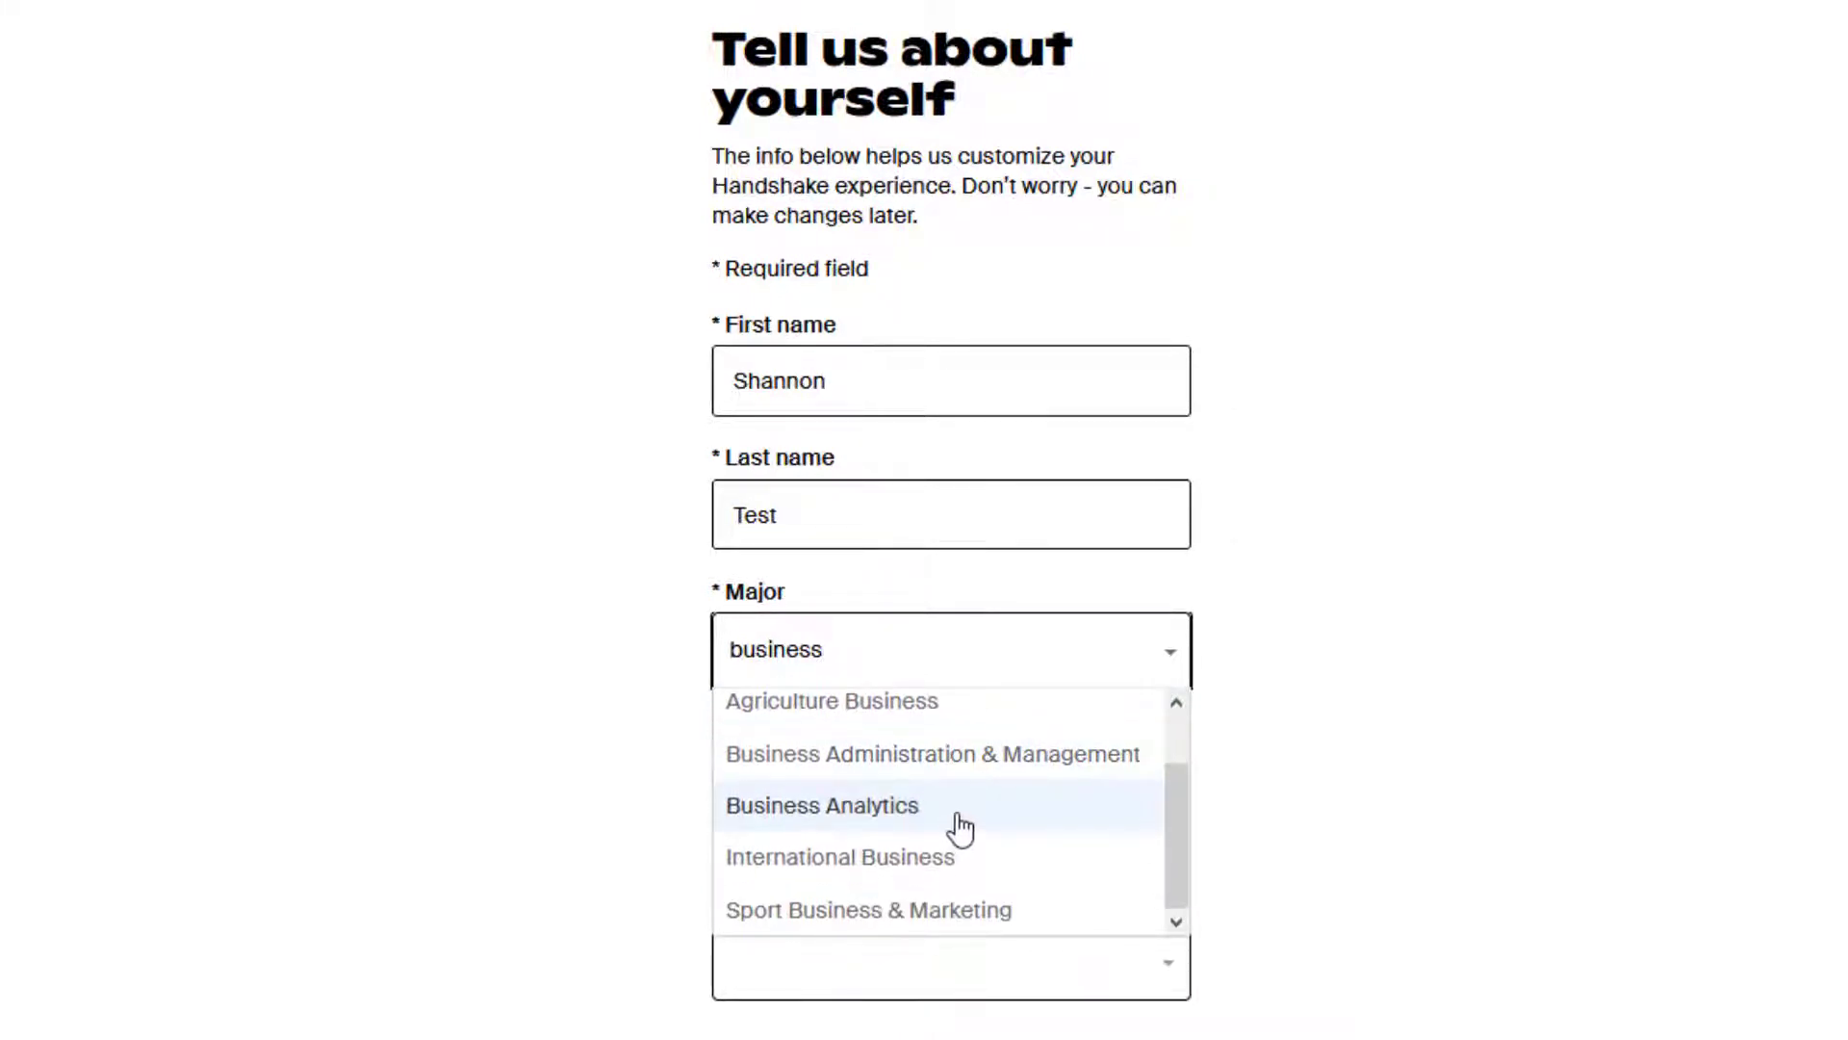
pyautogui.scroll(1, 938, 837)
pyautogui.click(930, 832)
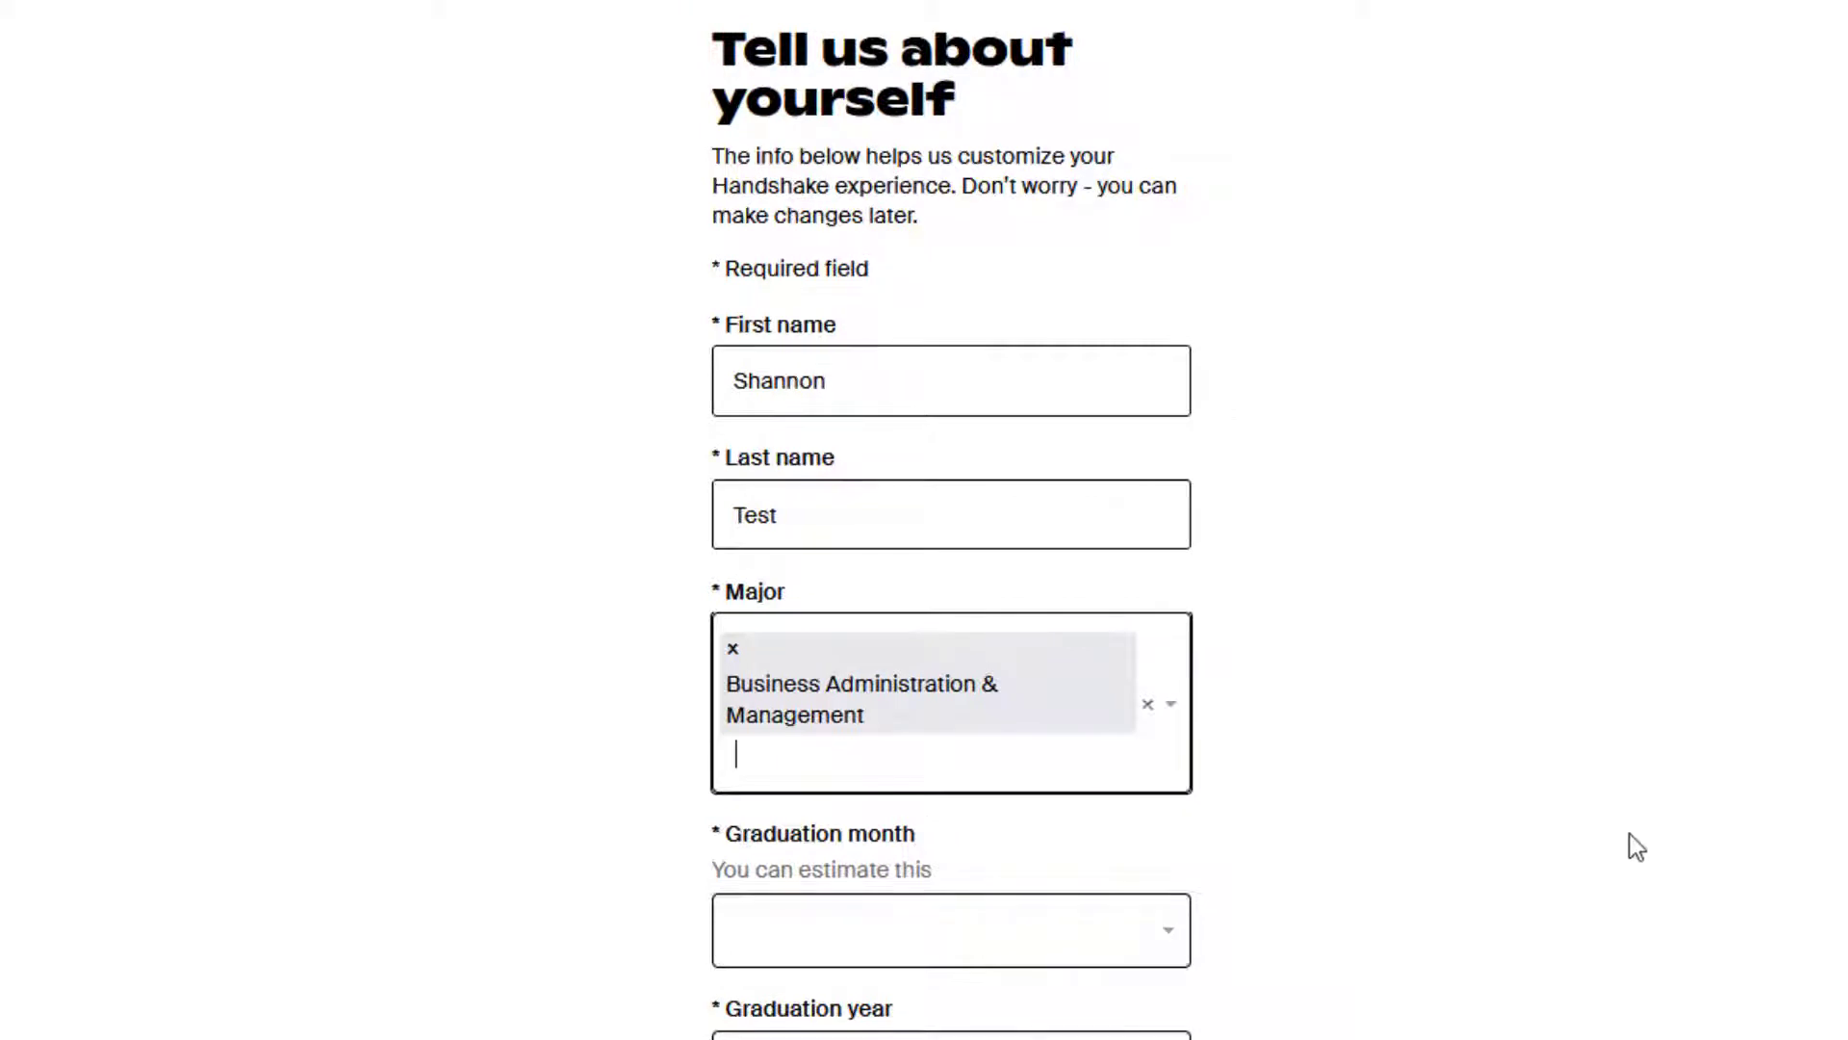
pyautogui.scroll(-1, 1459, 833)
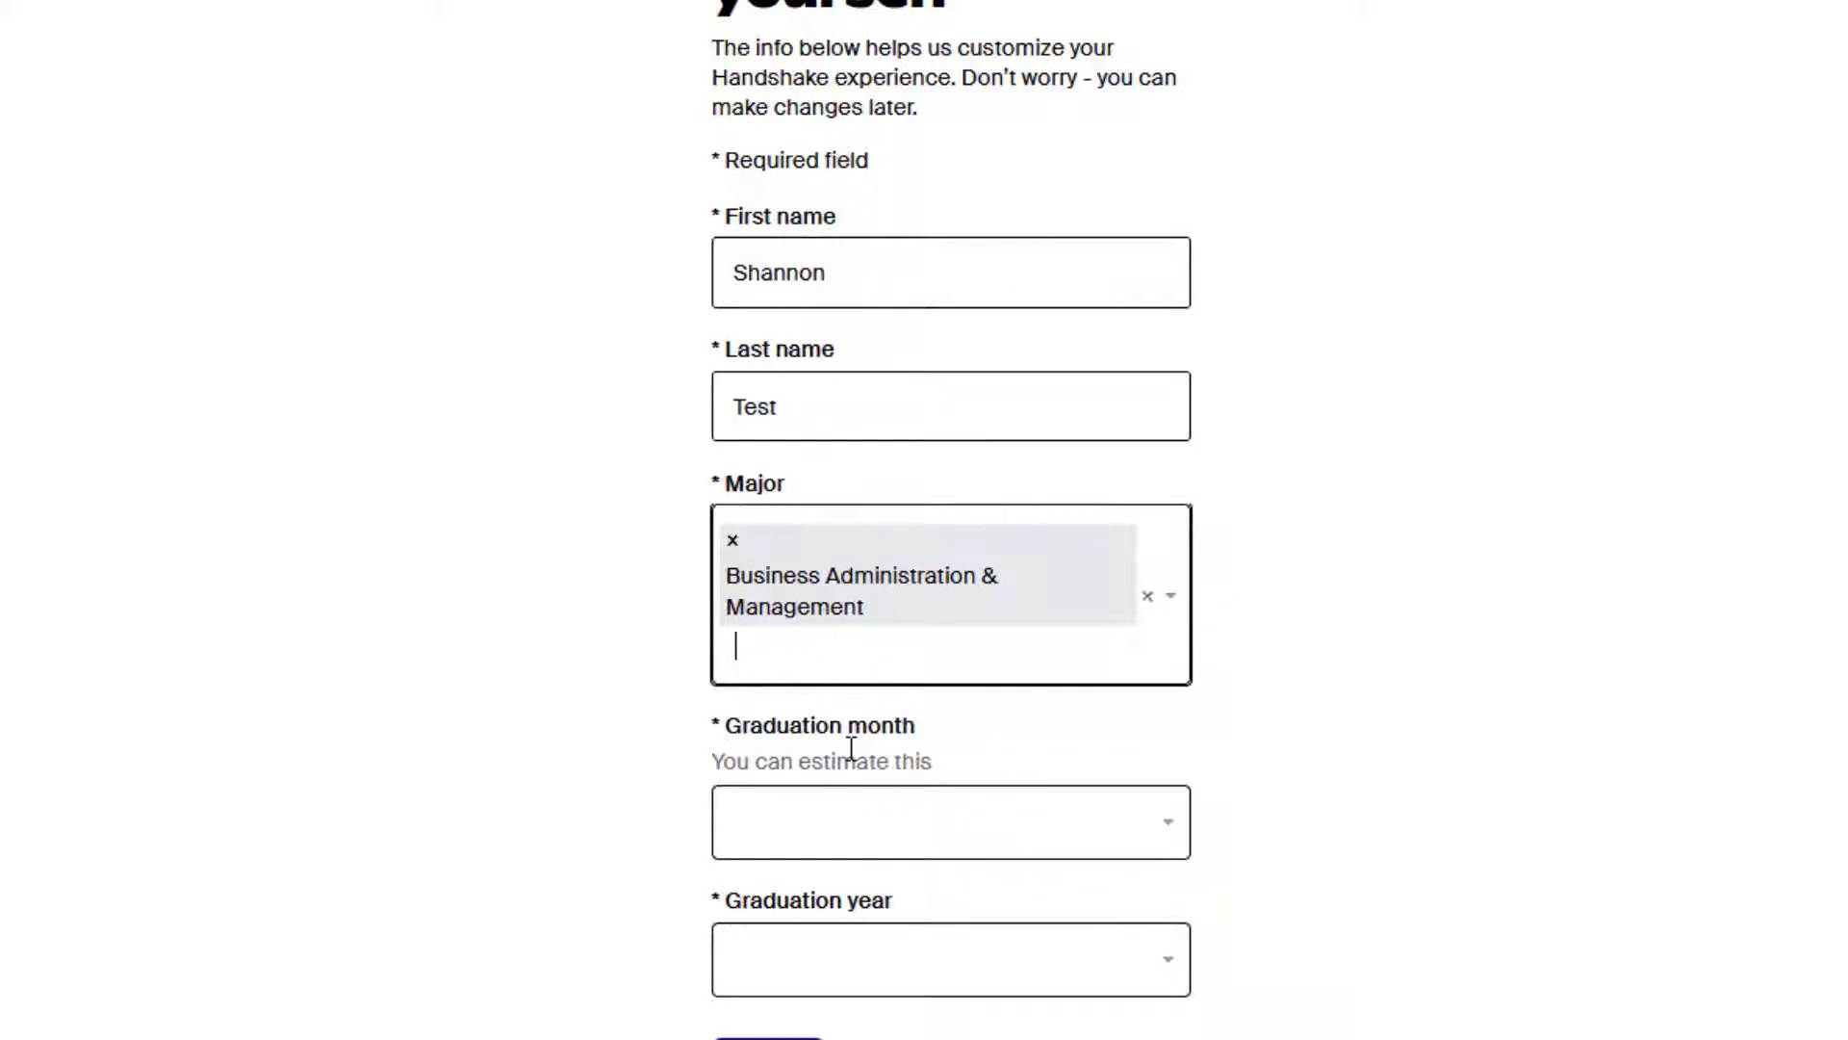
# Set the graduation date to May 2023 and submit the profile details.
pyautogui.click(851, 821)
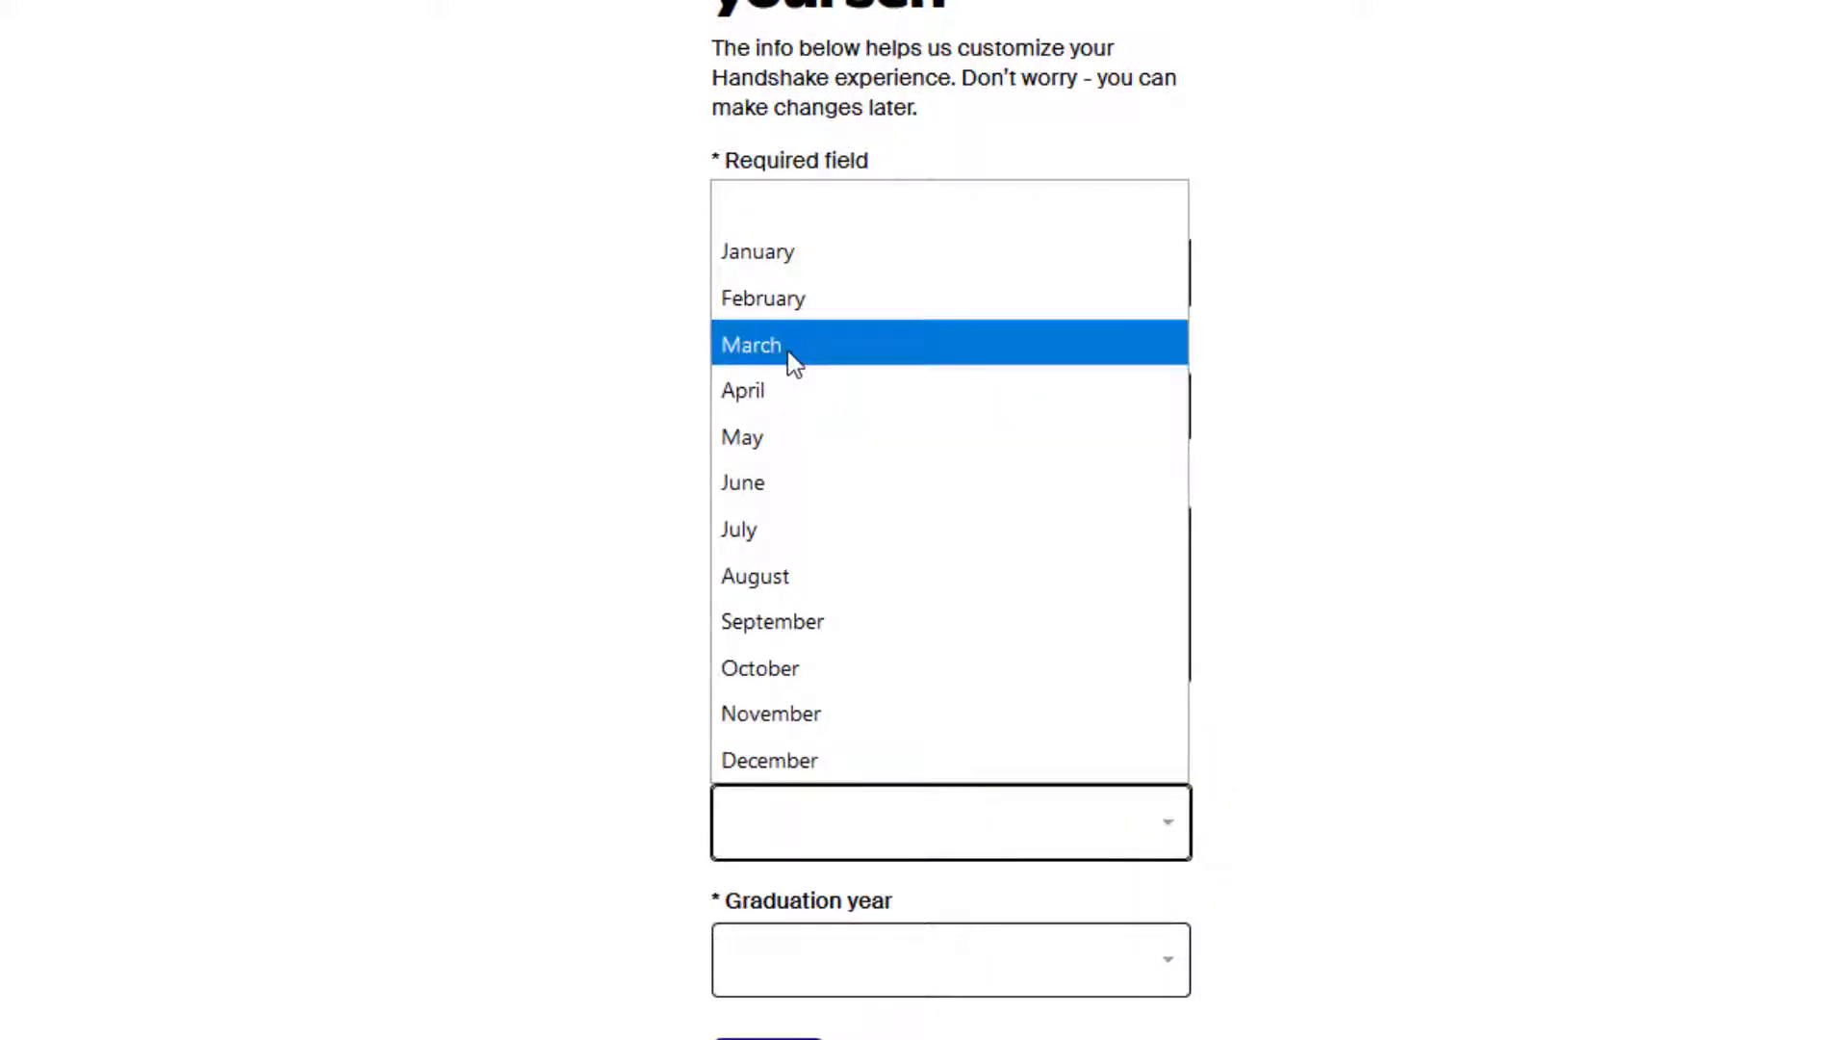
pyautogui.click(812, 440)
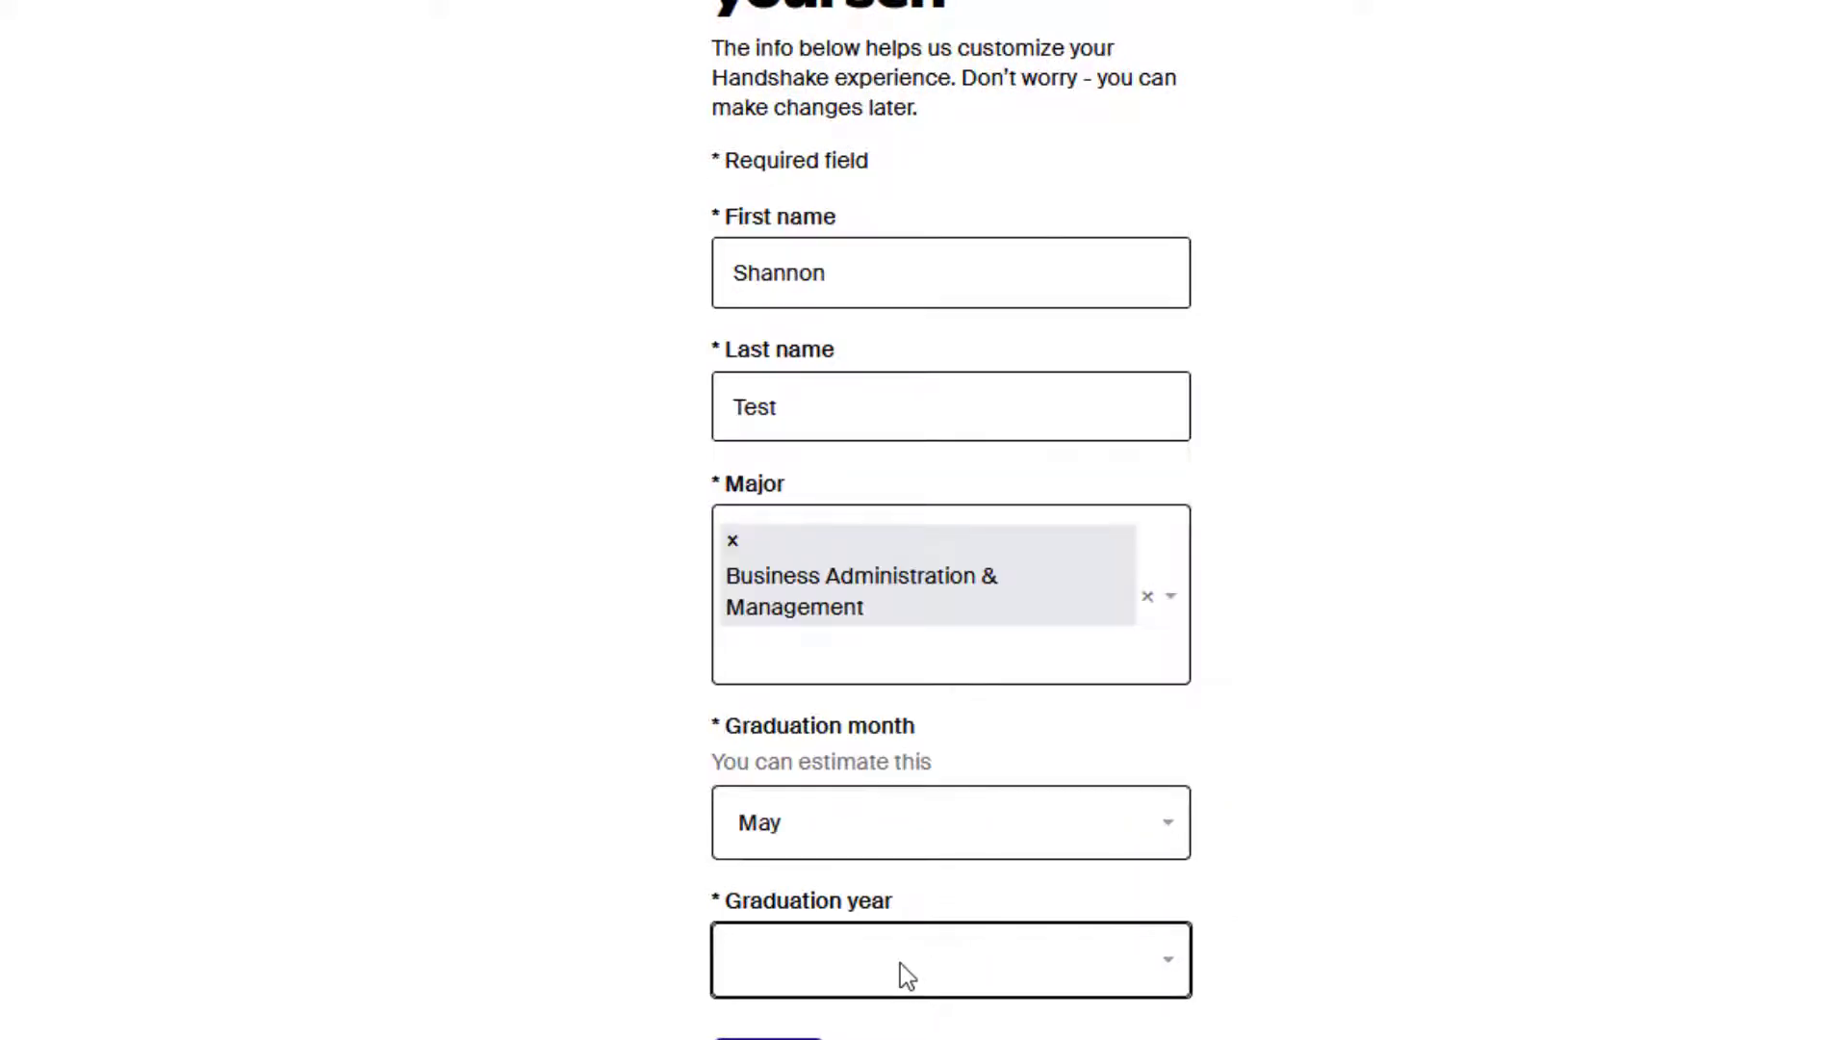
pyautogui.click(901, 963)
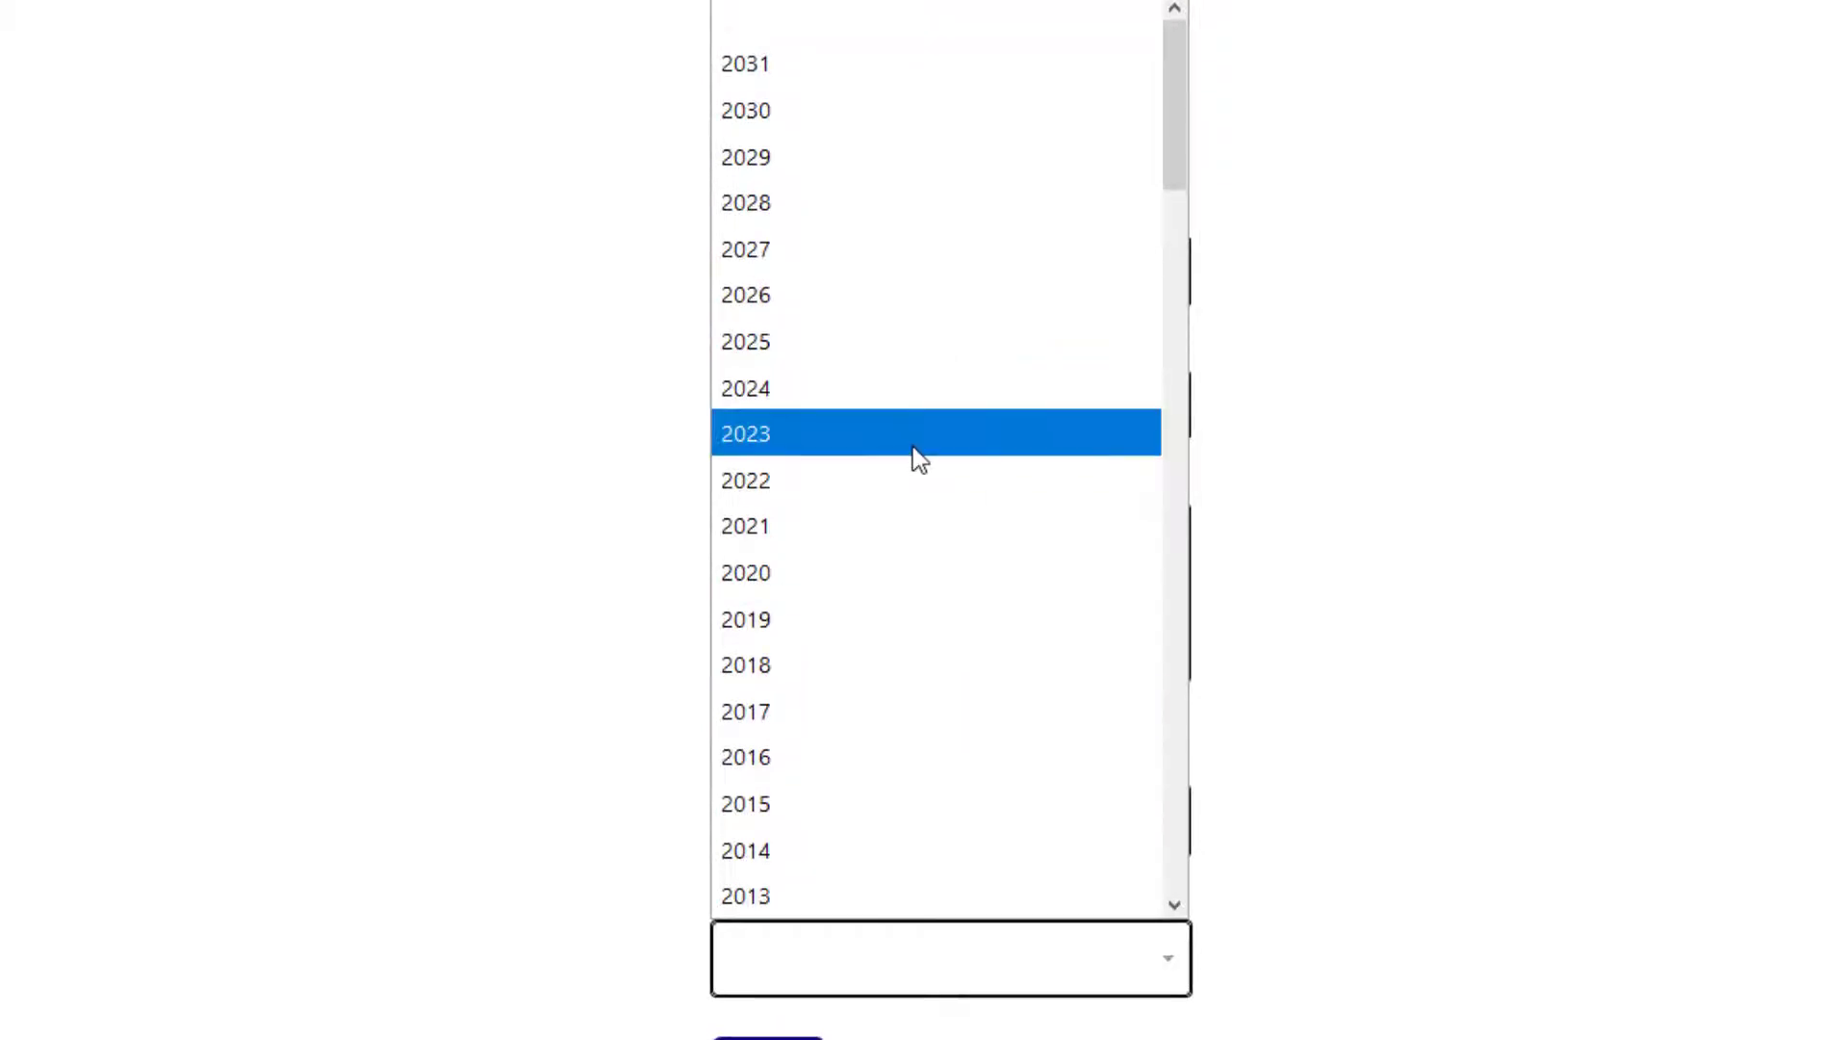
pyautogui.click(912, 443)
pyautogui.scroll(-1, 970, 455)
pyautogui.click(763, 1006)
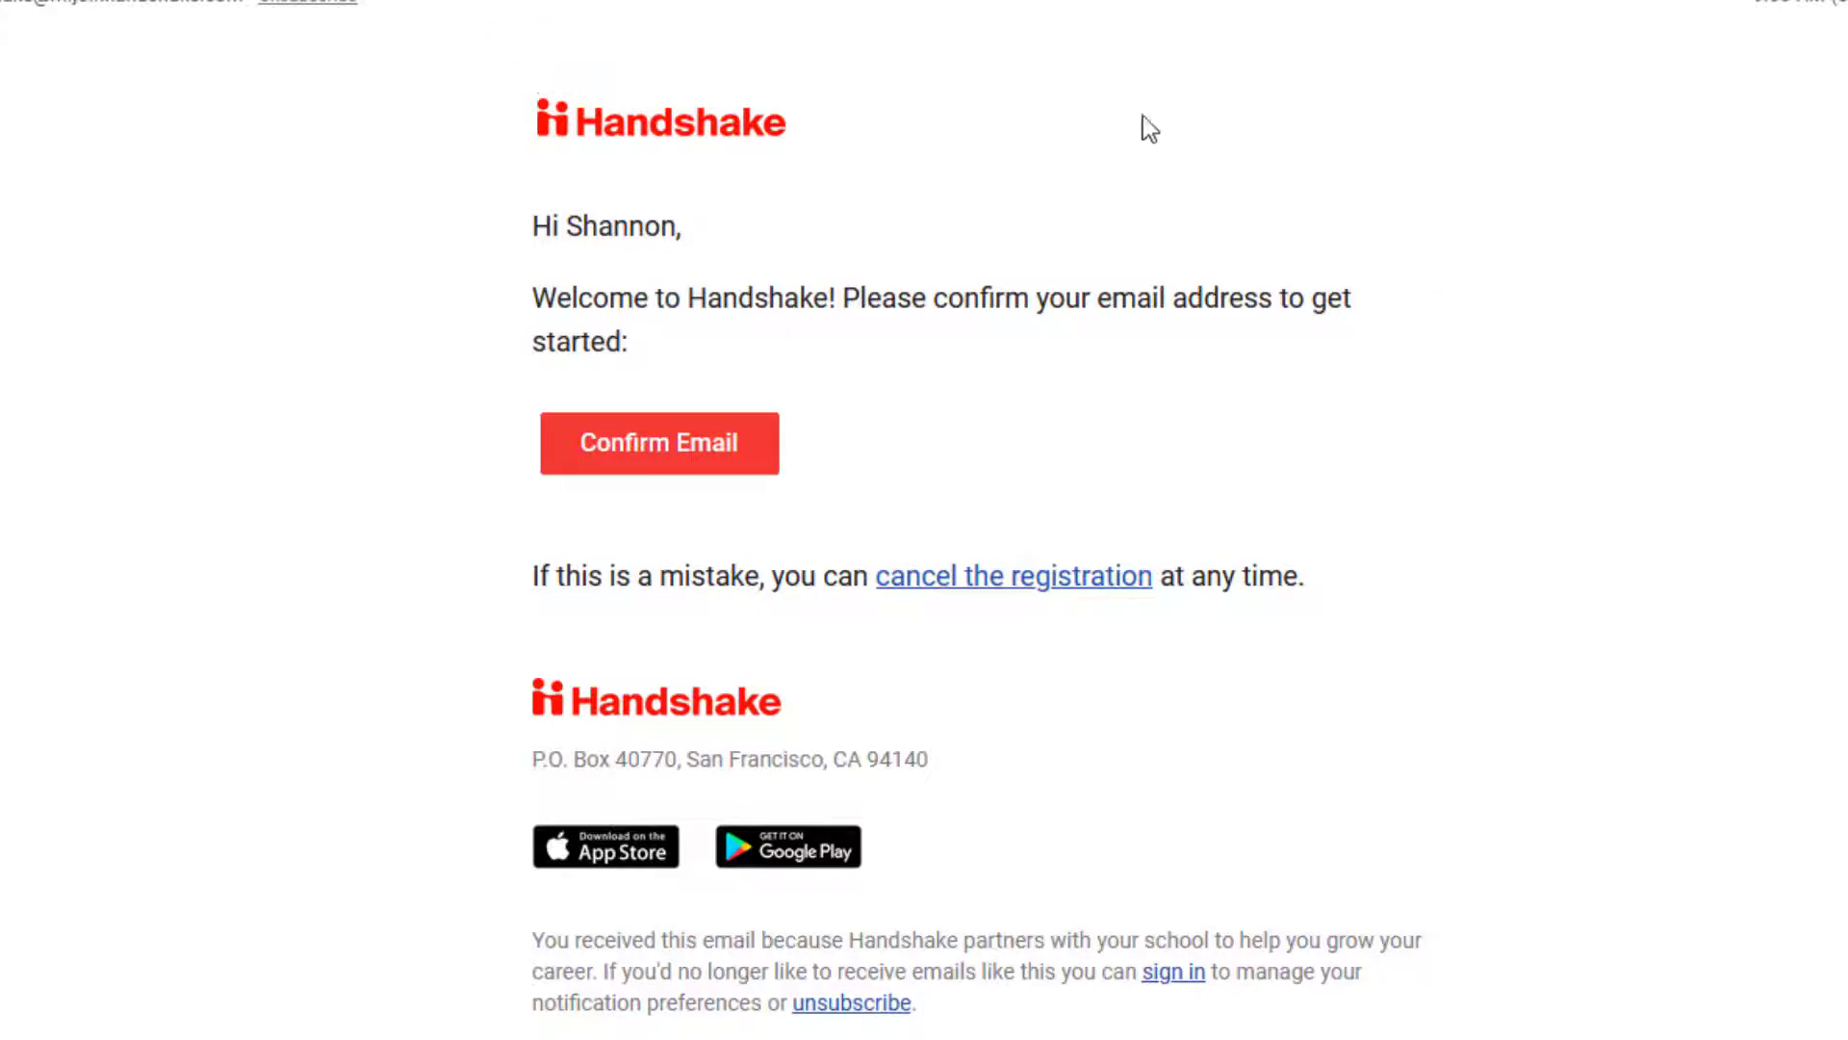
# Confirm the account's email address from Handshake's welcome message in Gmail.
pyautogui.click(669, 460)
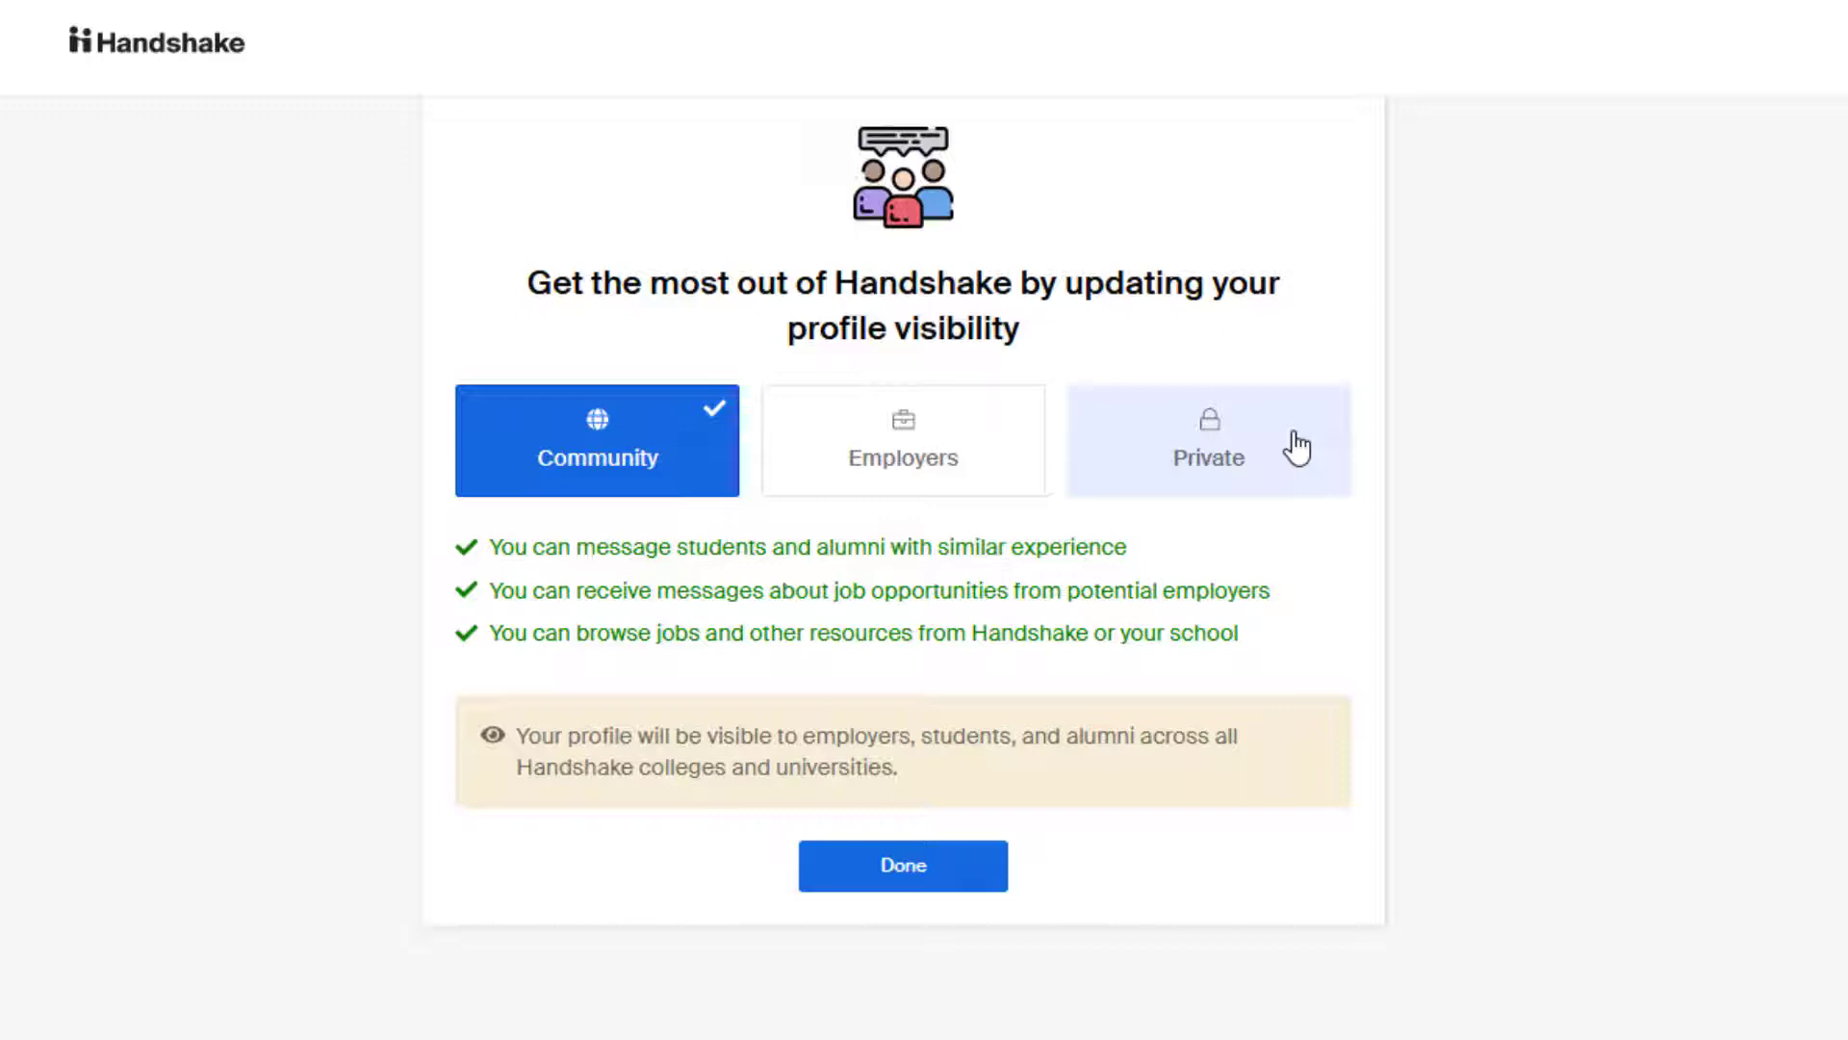
# Submit Community as the profile visibility setting.
pyautogui.click(961, 880)
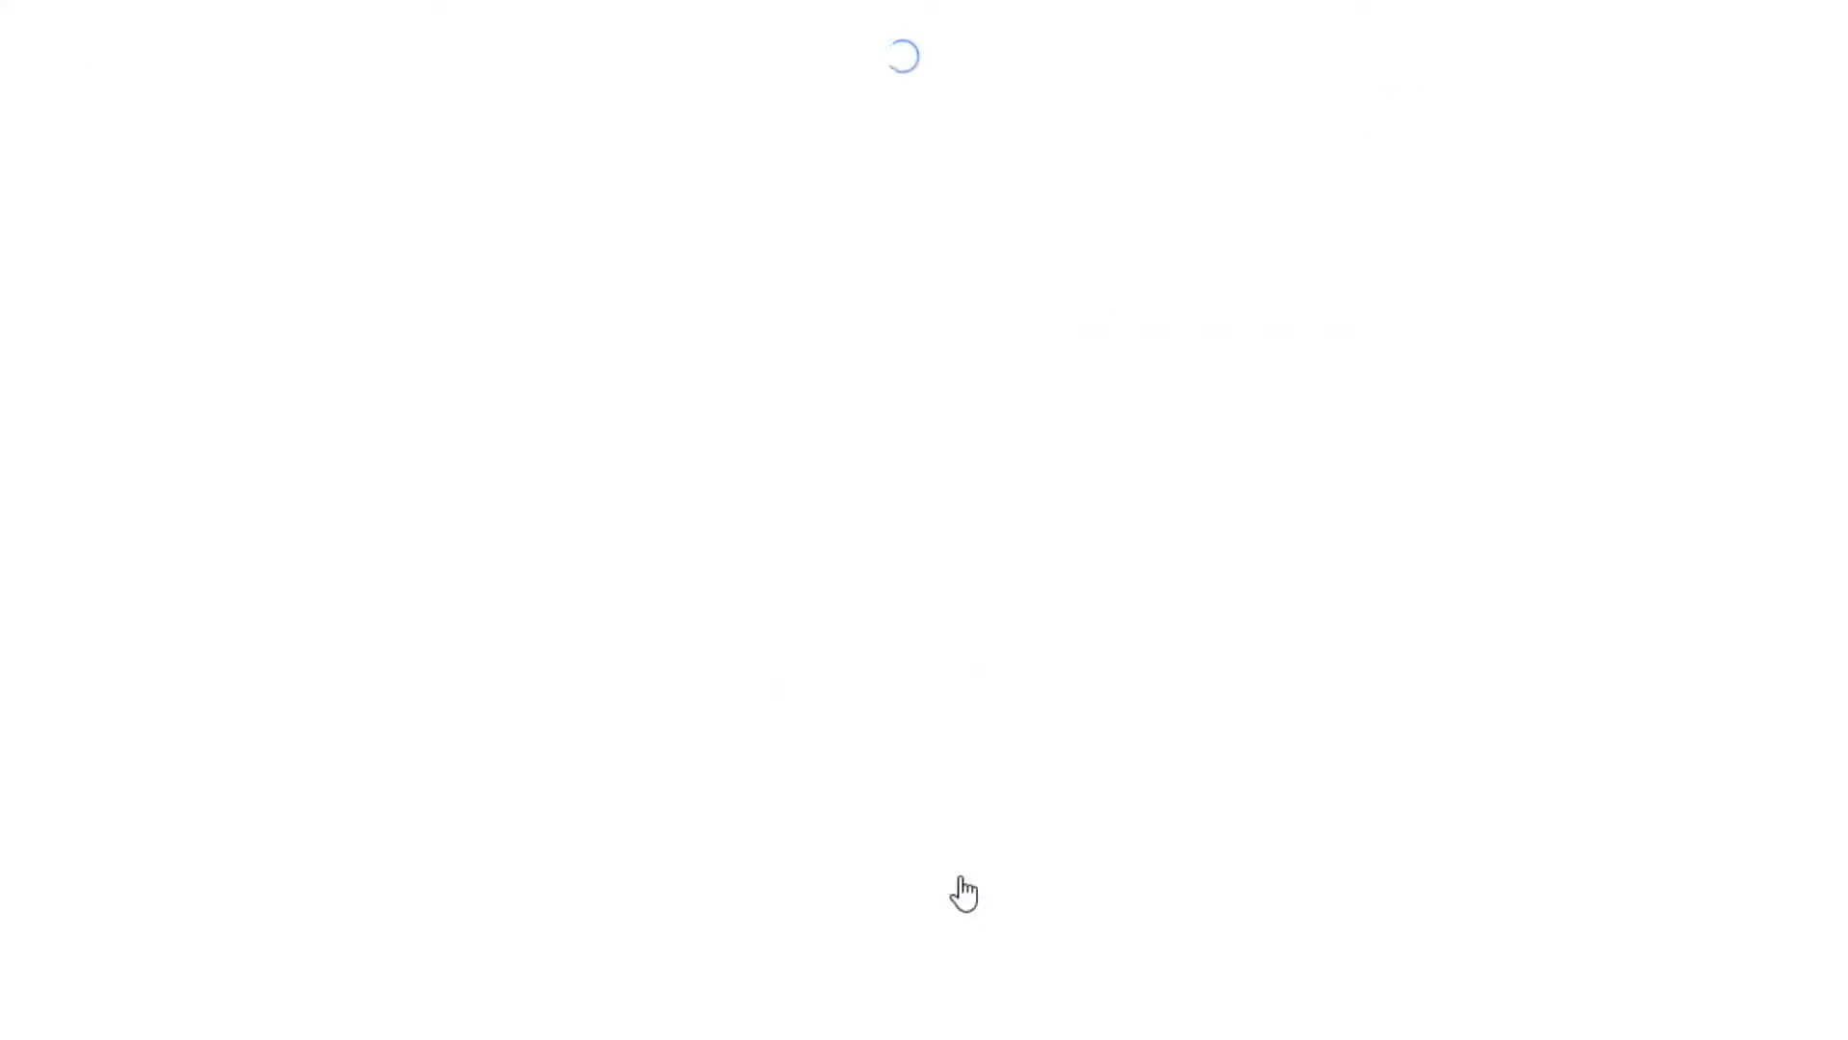
# Set gender to Woman and pronouns to She/her, shown to employers and other students.
pyautogui.click(590, 590)
pyautogui.write('W')
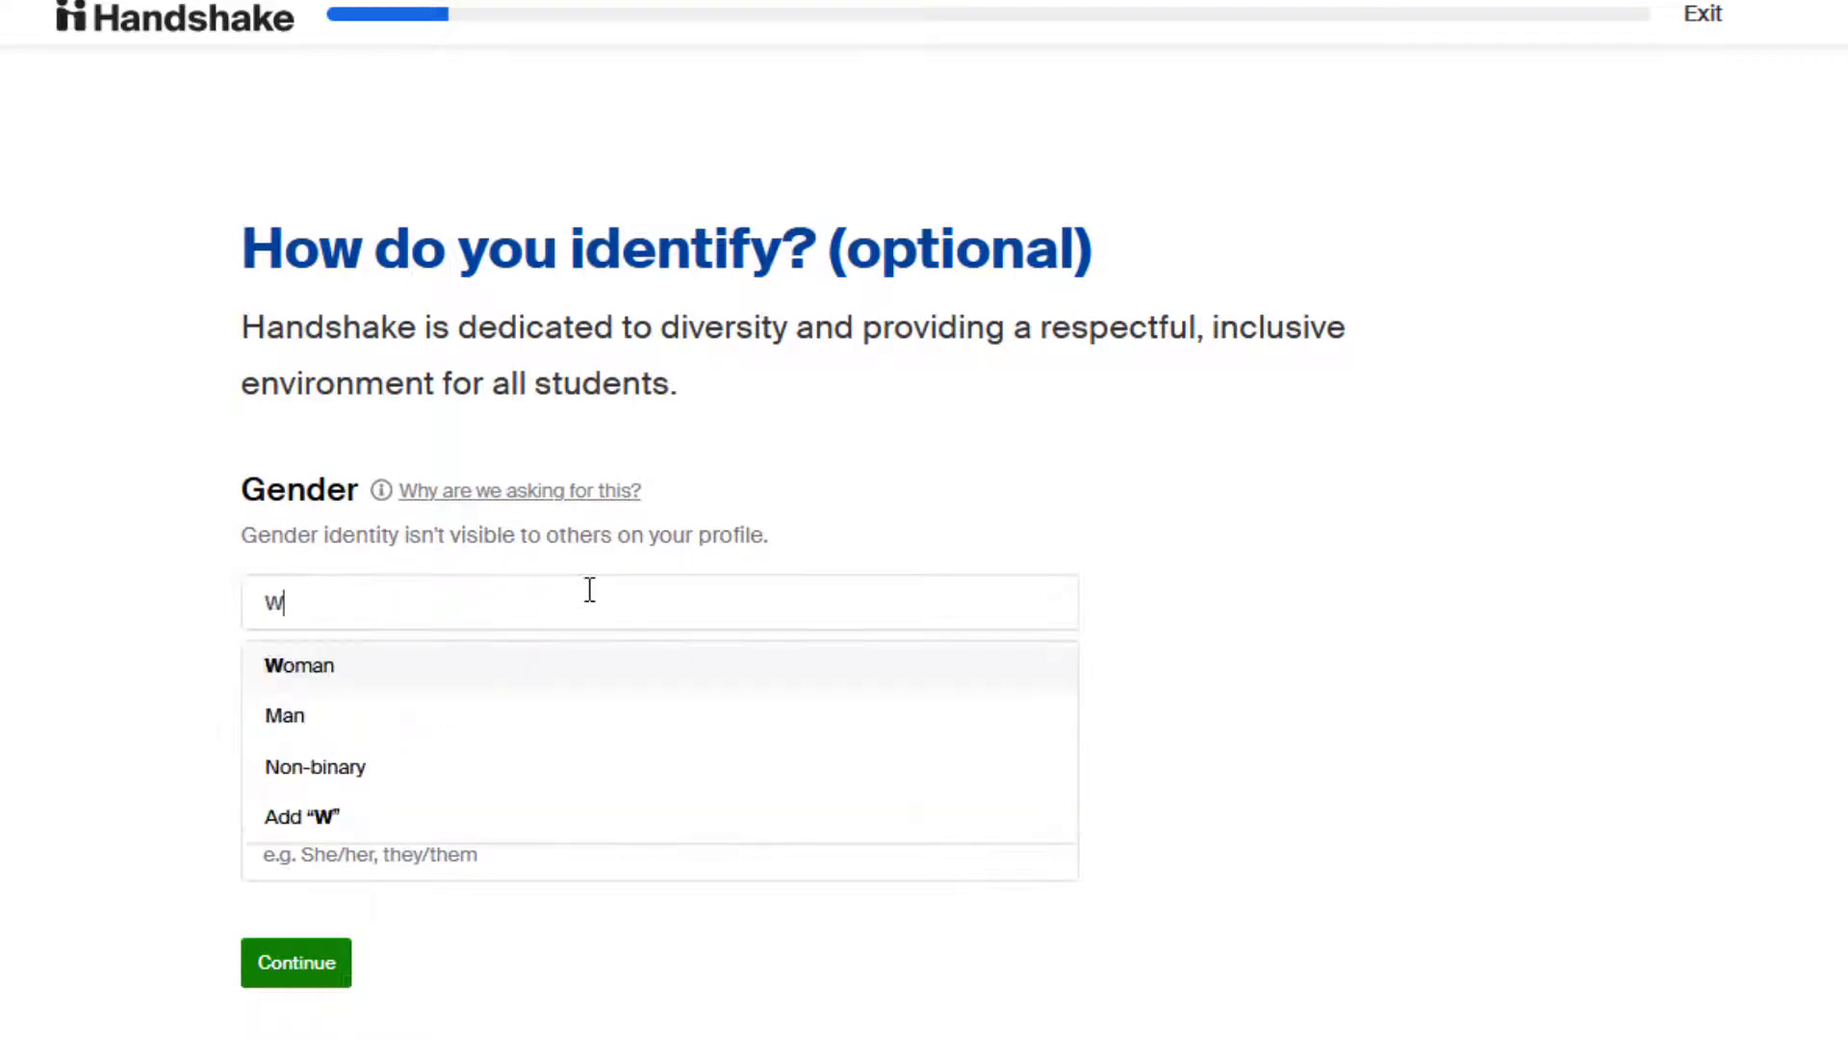
pyautogui.click(481, 685)
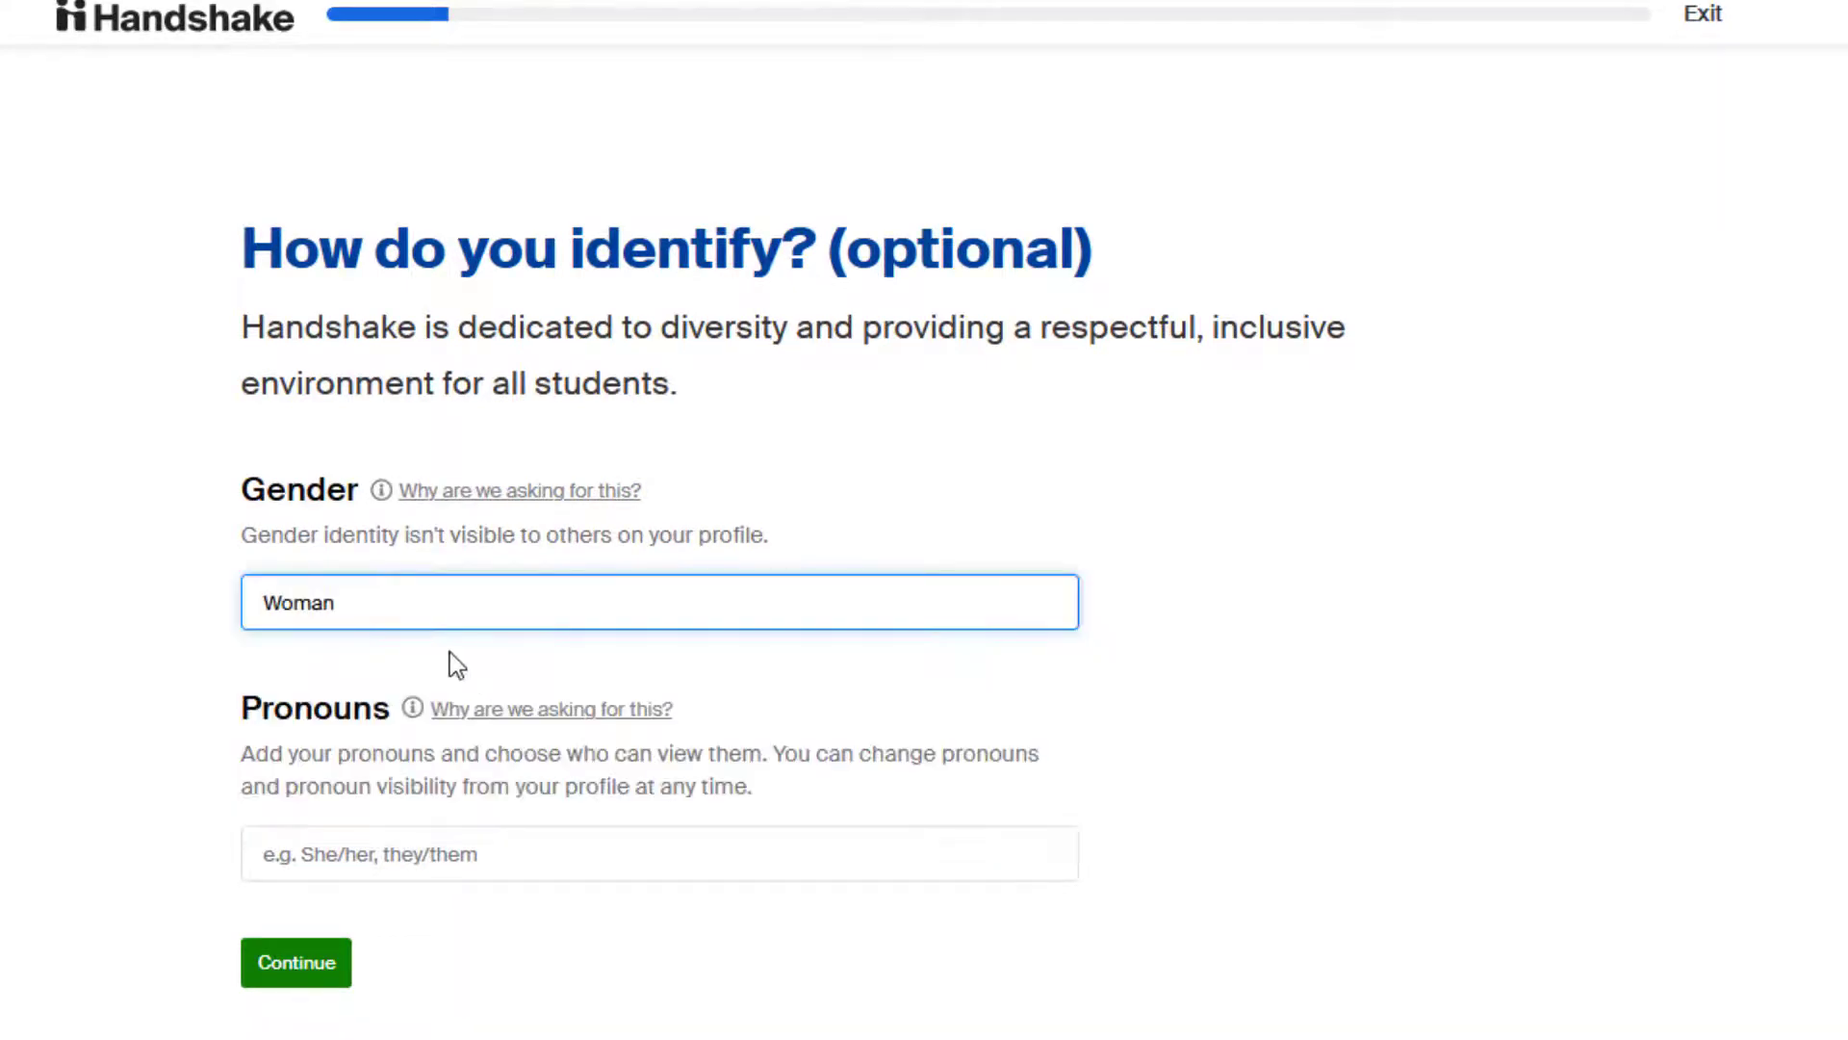
pyautogui.click(391, 853)
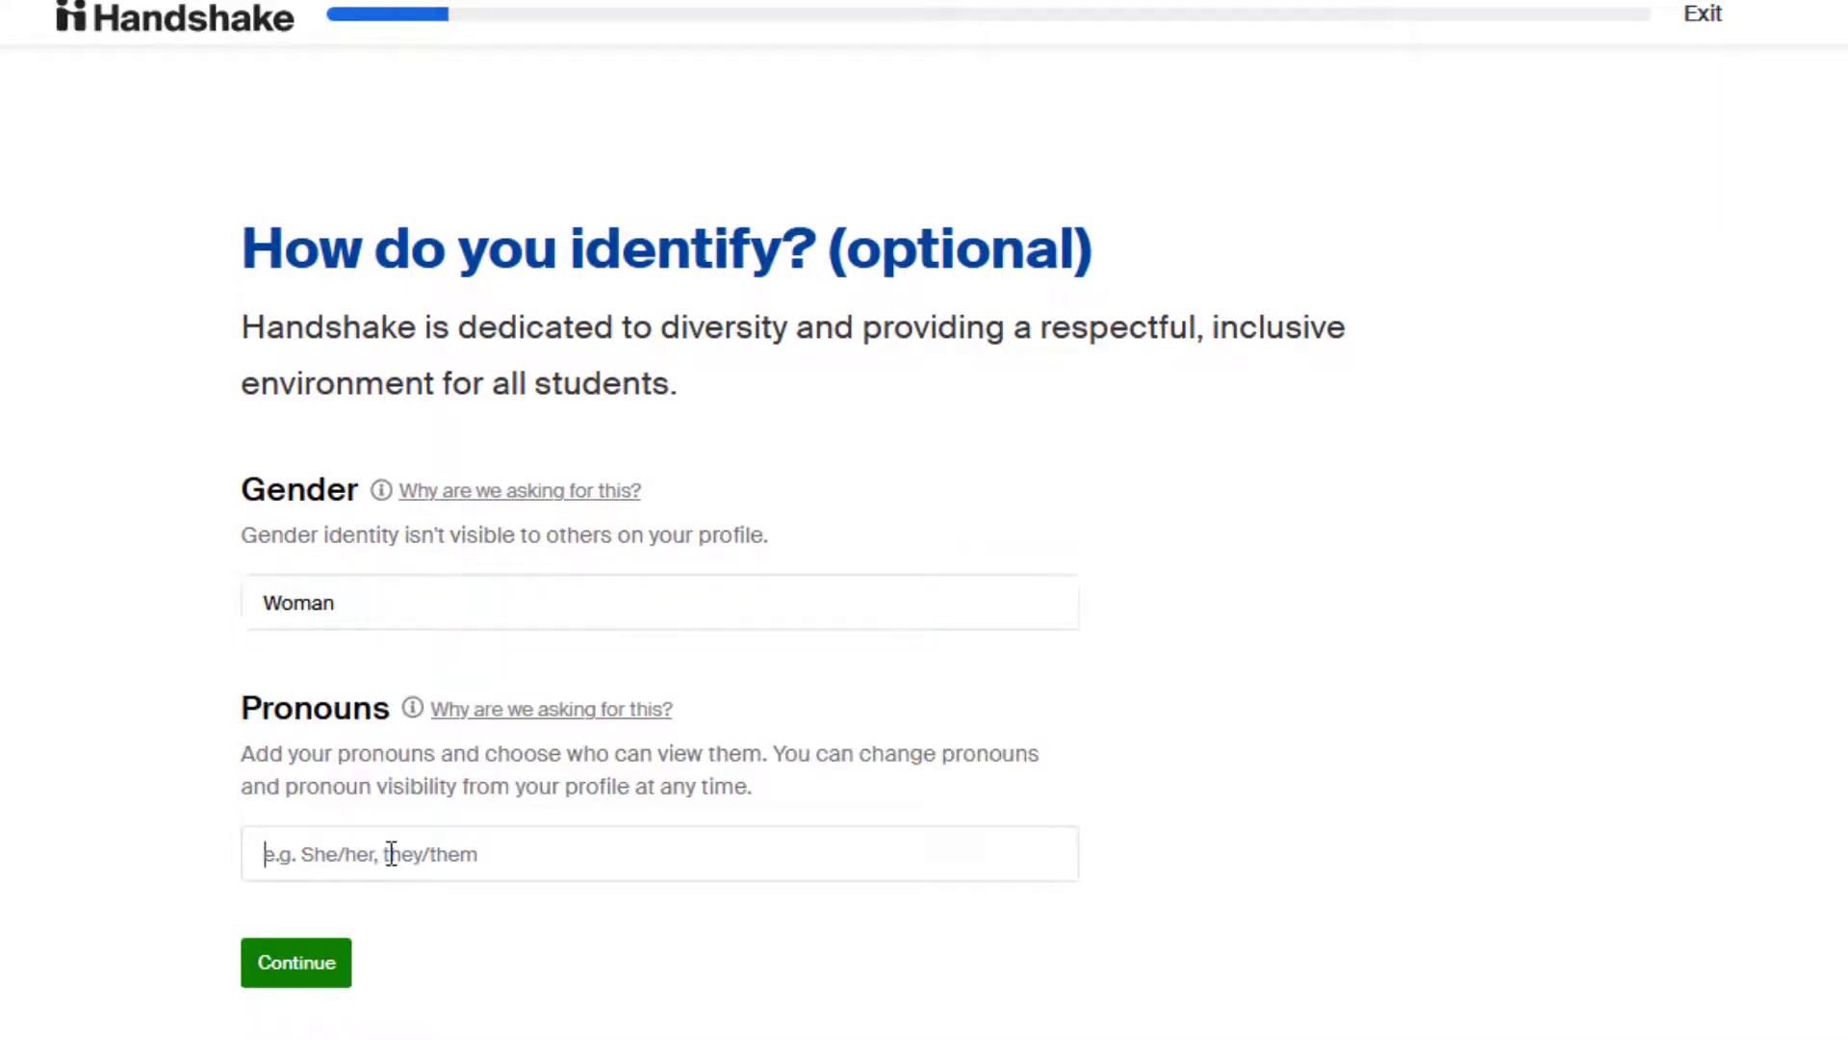
pyautogui.write('Sh')
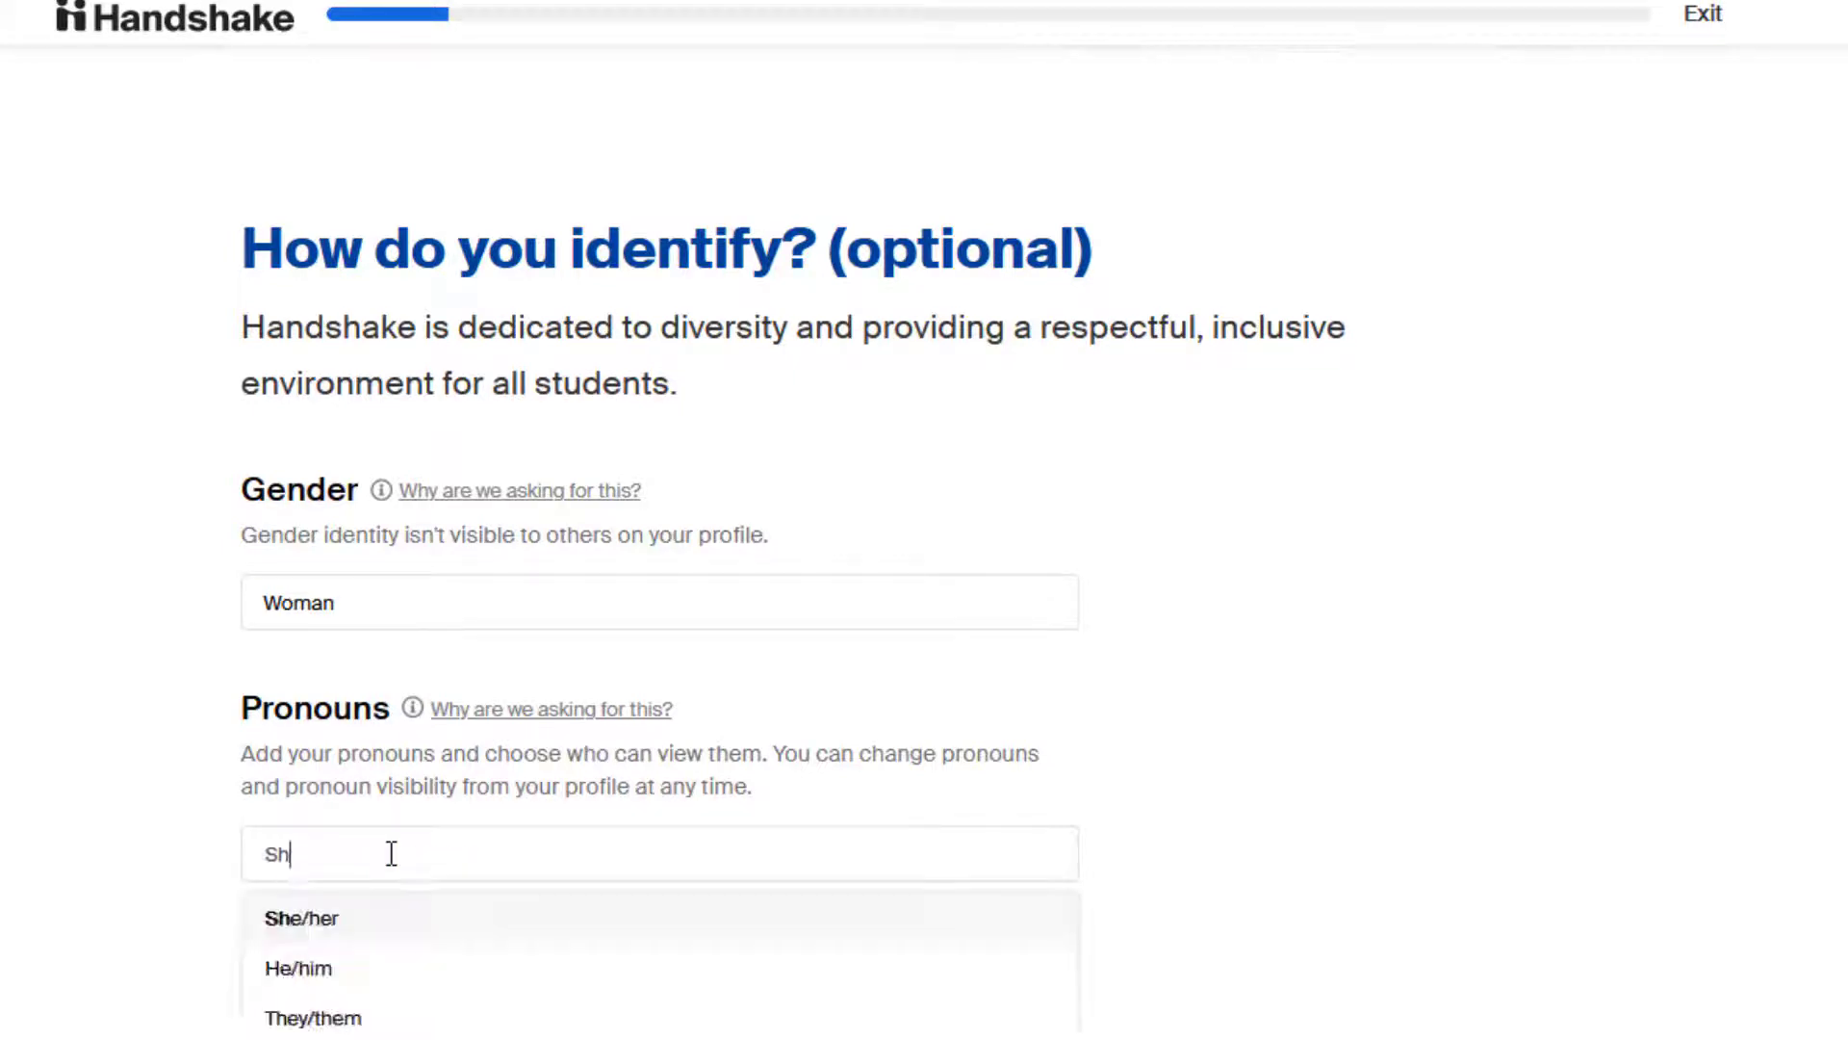
pyautogui.click(350, 919)
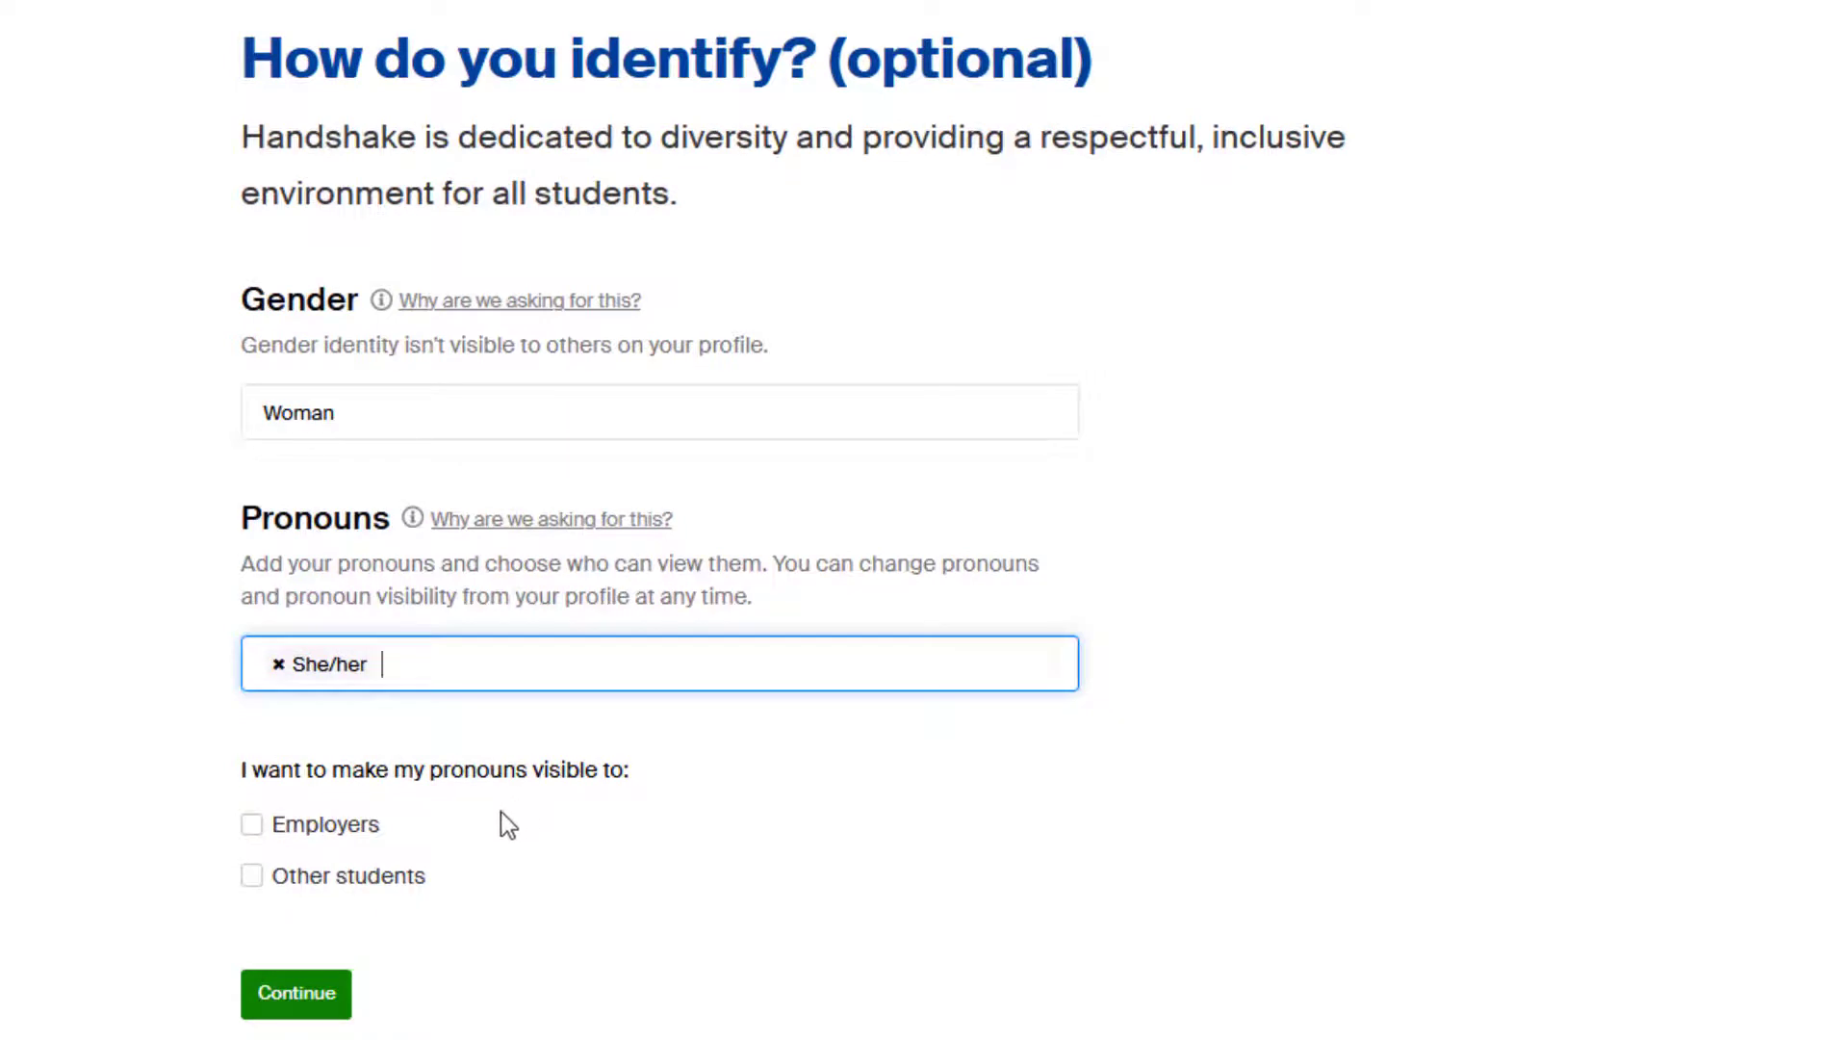
pyautogui.click(315, 825)
pyautogui.click(310, 876)
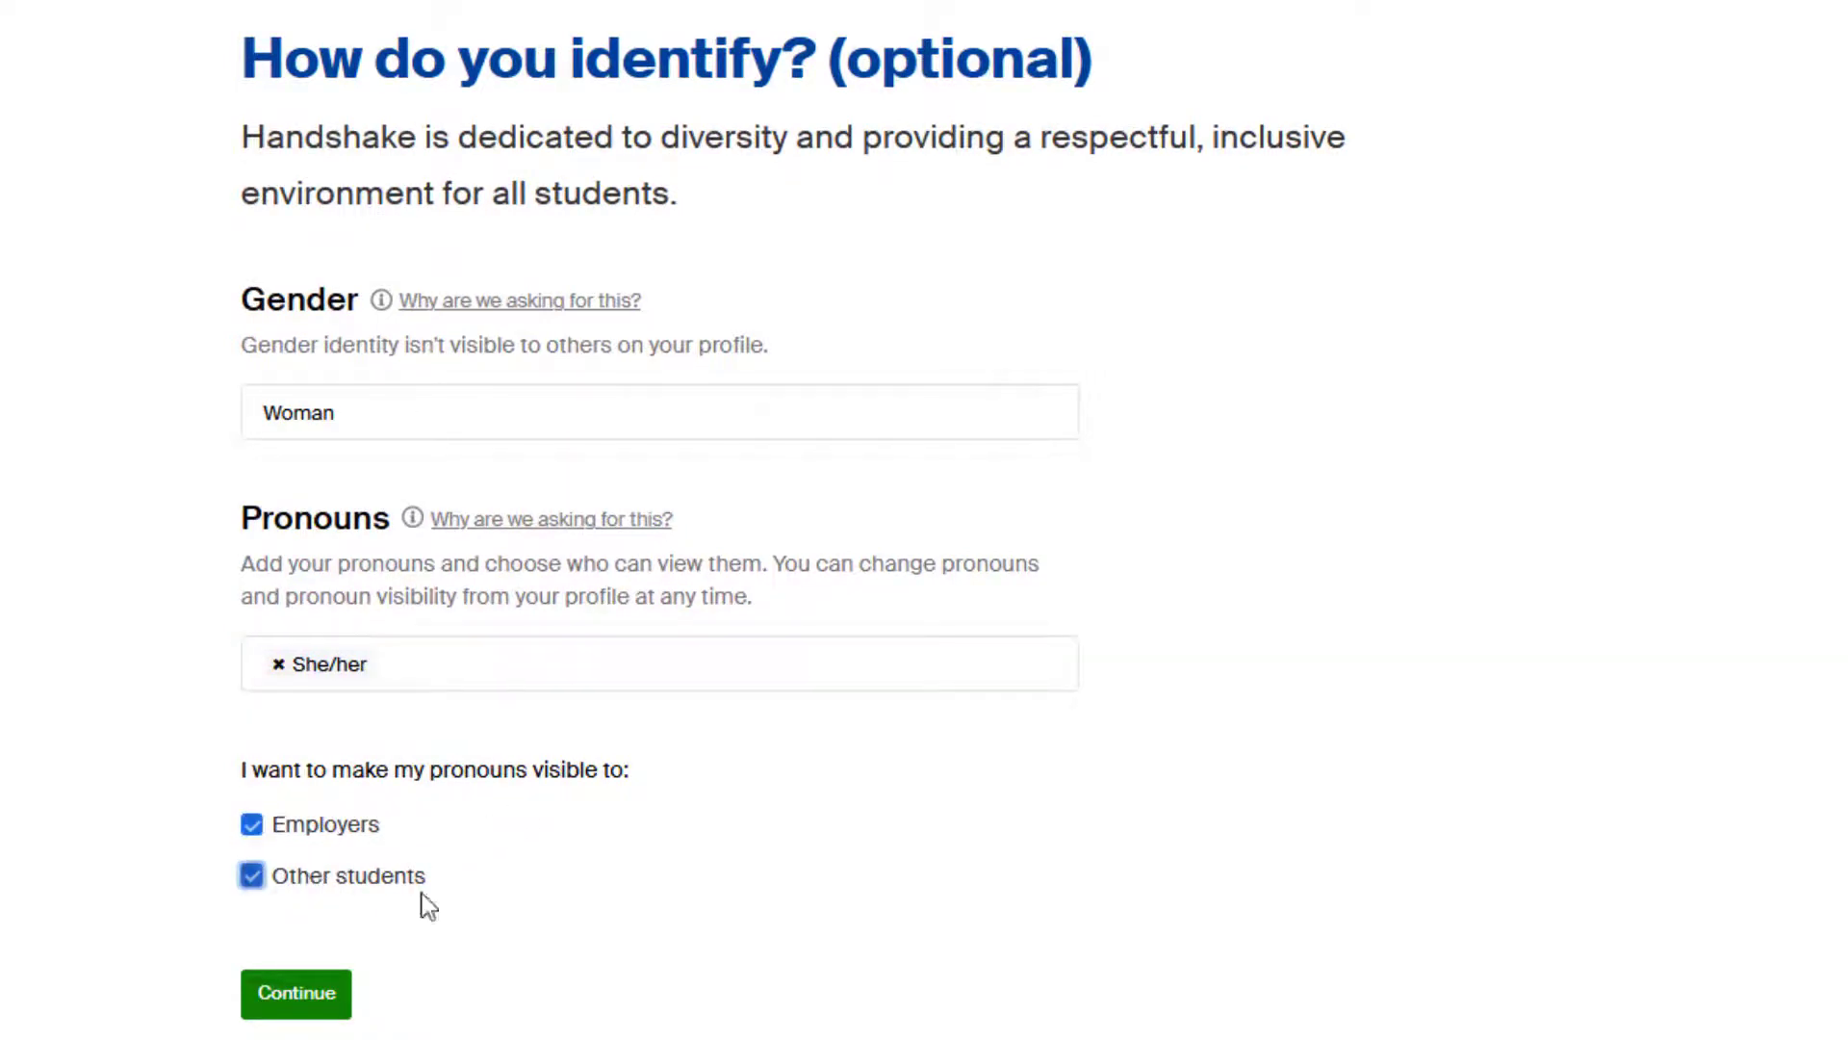
pyautogui.click(258, 1006)
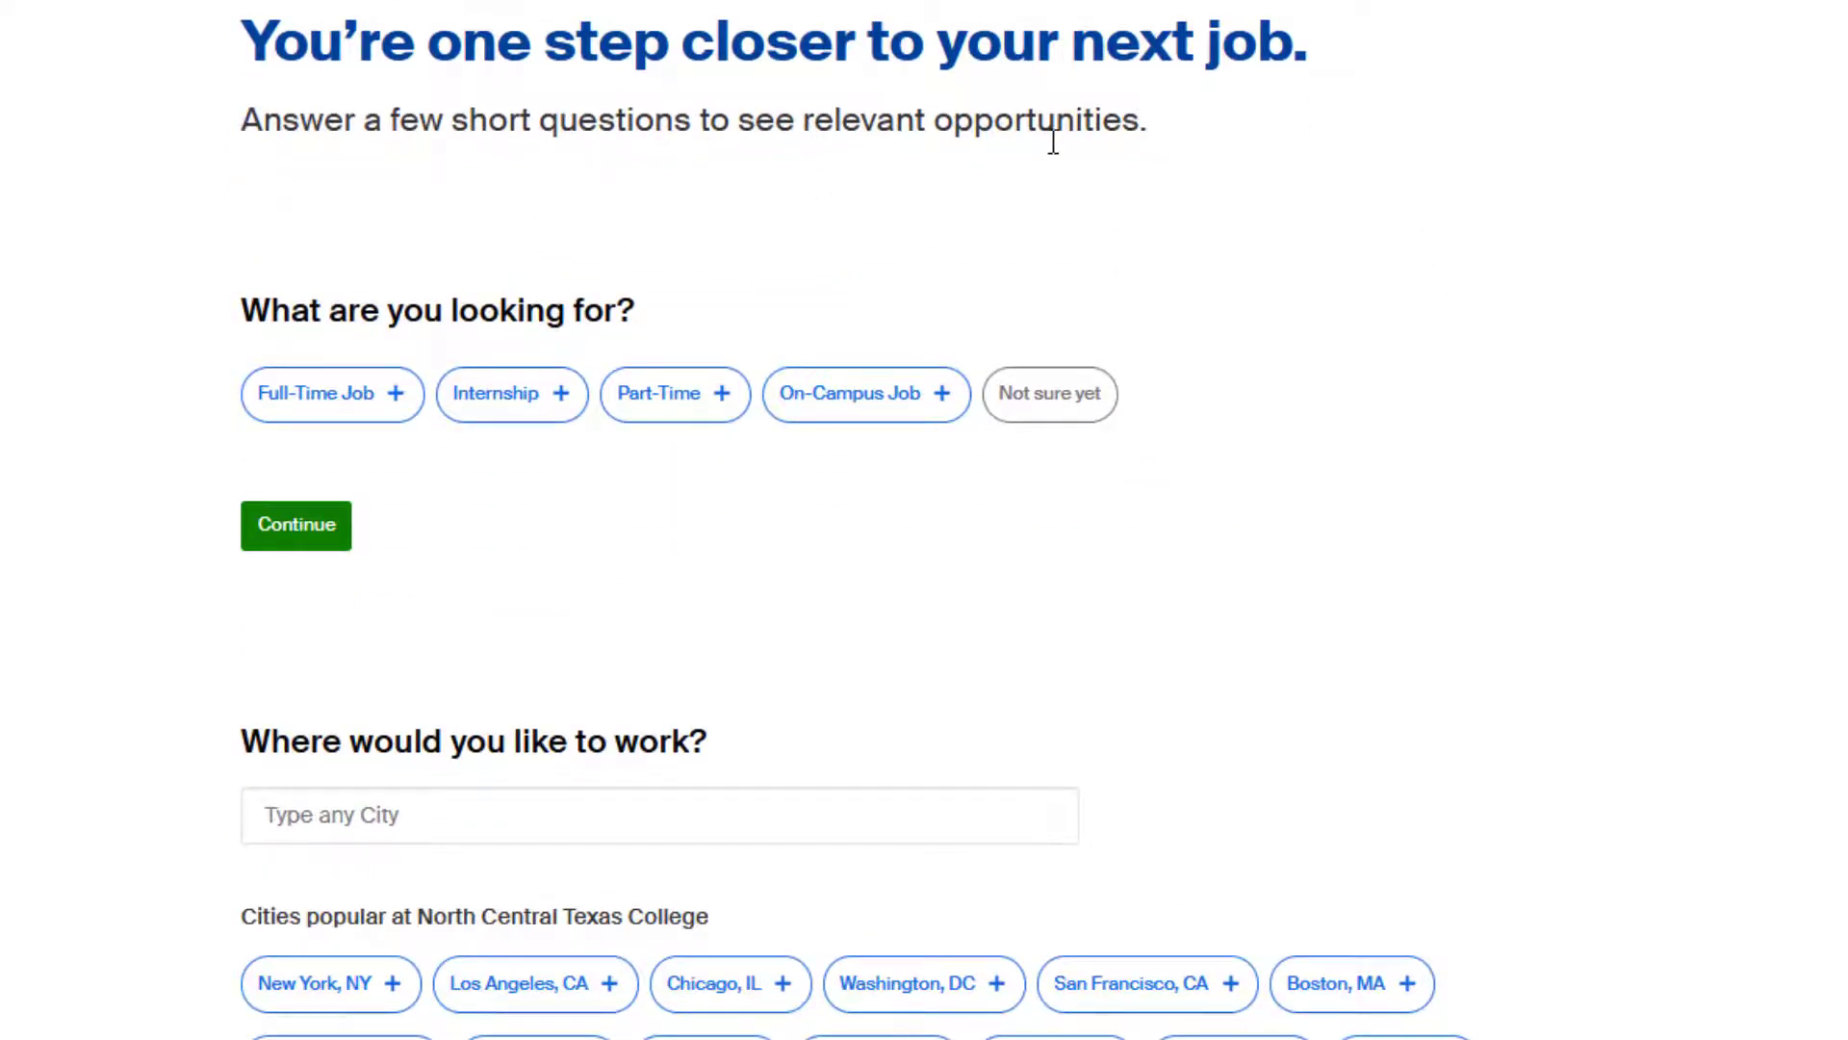
# Choose Part-Time and Internship as the job types sought.
pyautogui.click(662, 406)
pyautogui.click(494, 408)
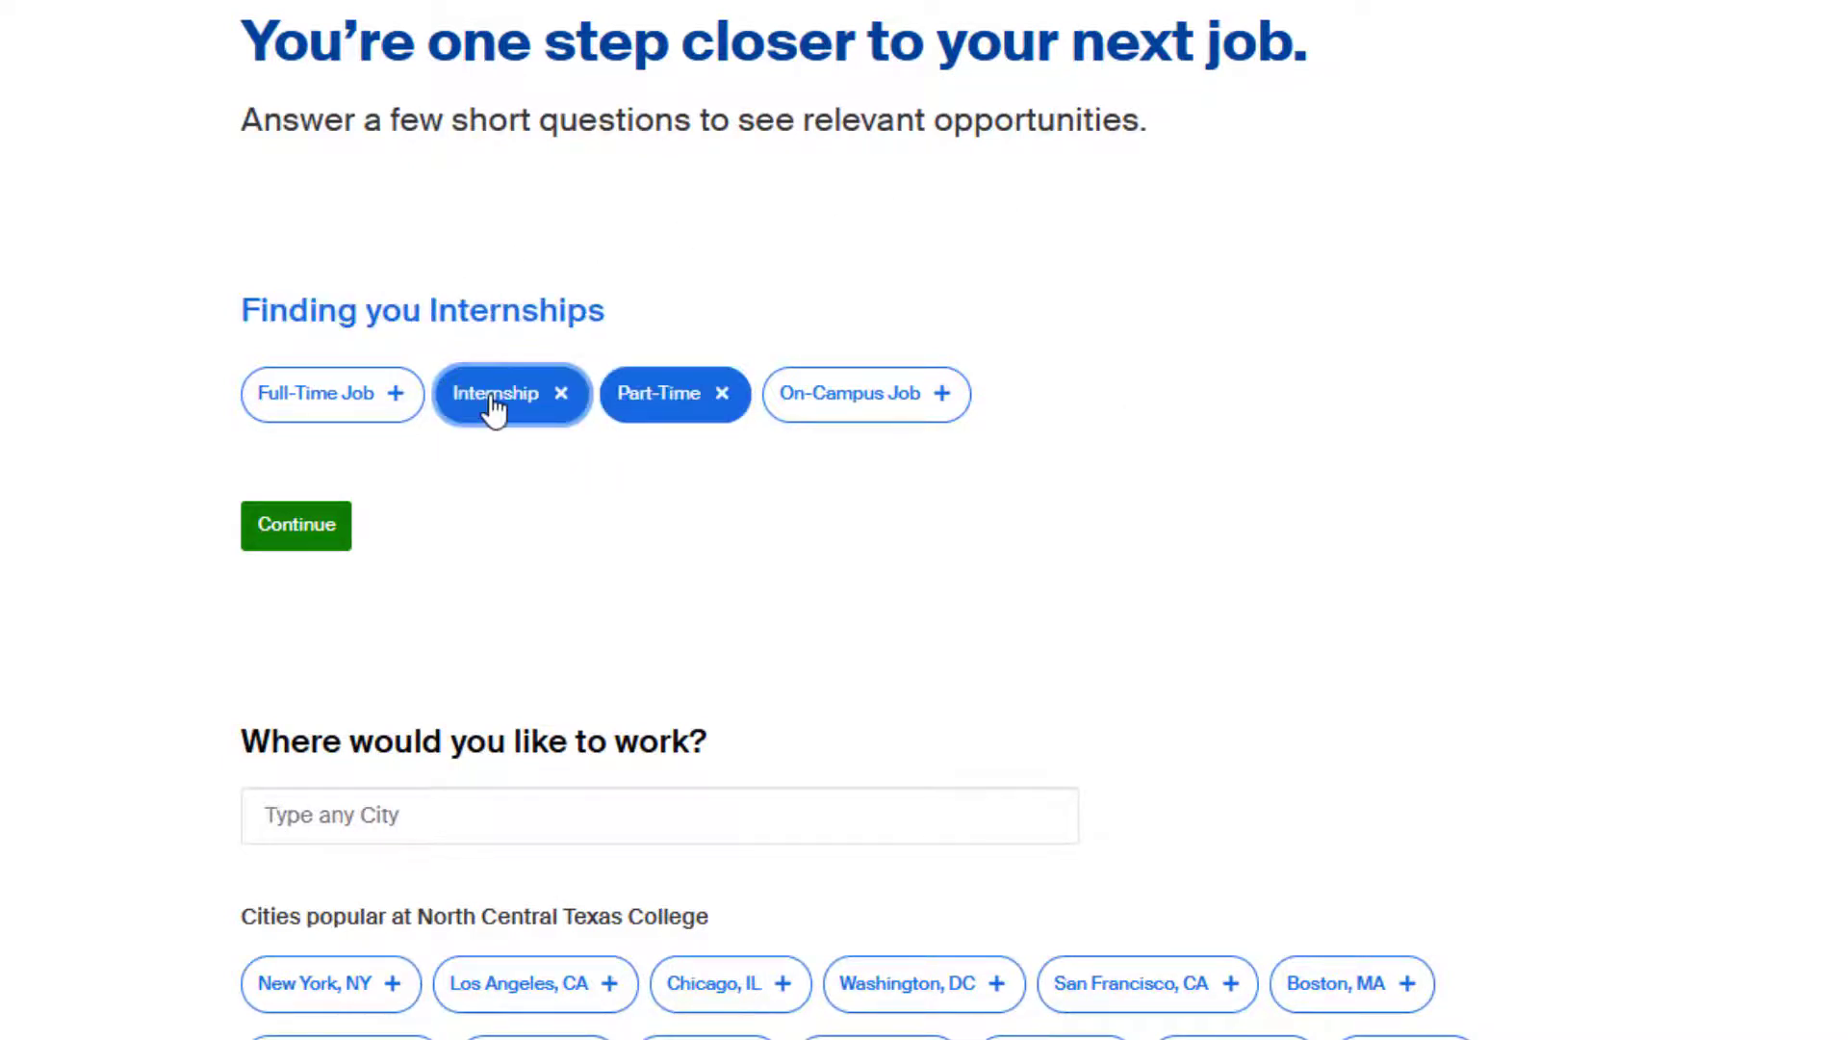
pyautogui.click(306, 544)
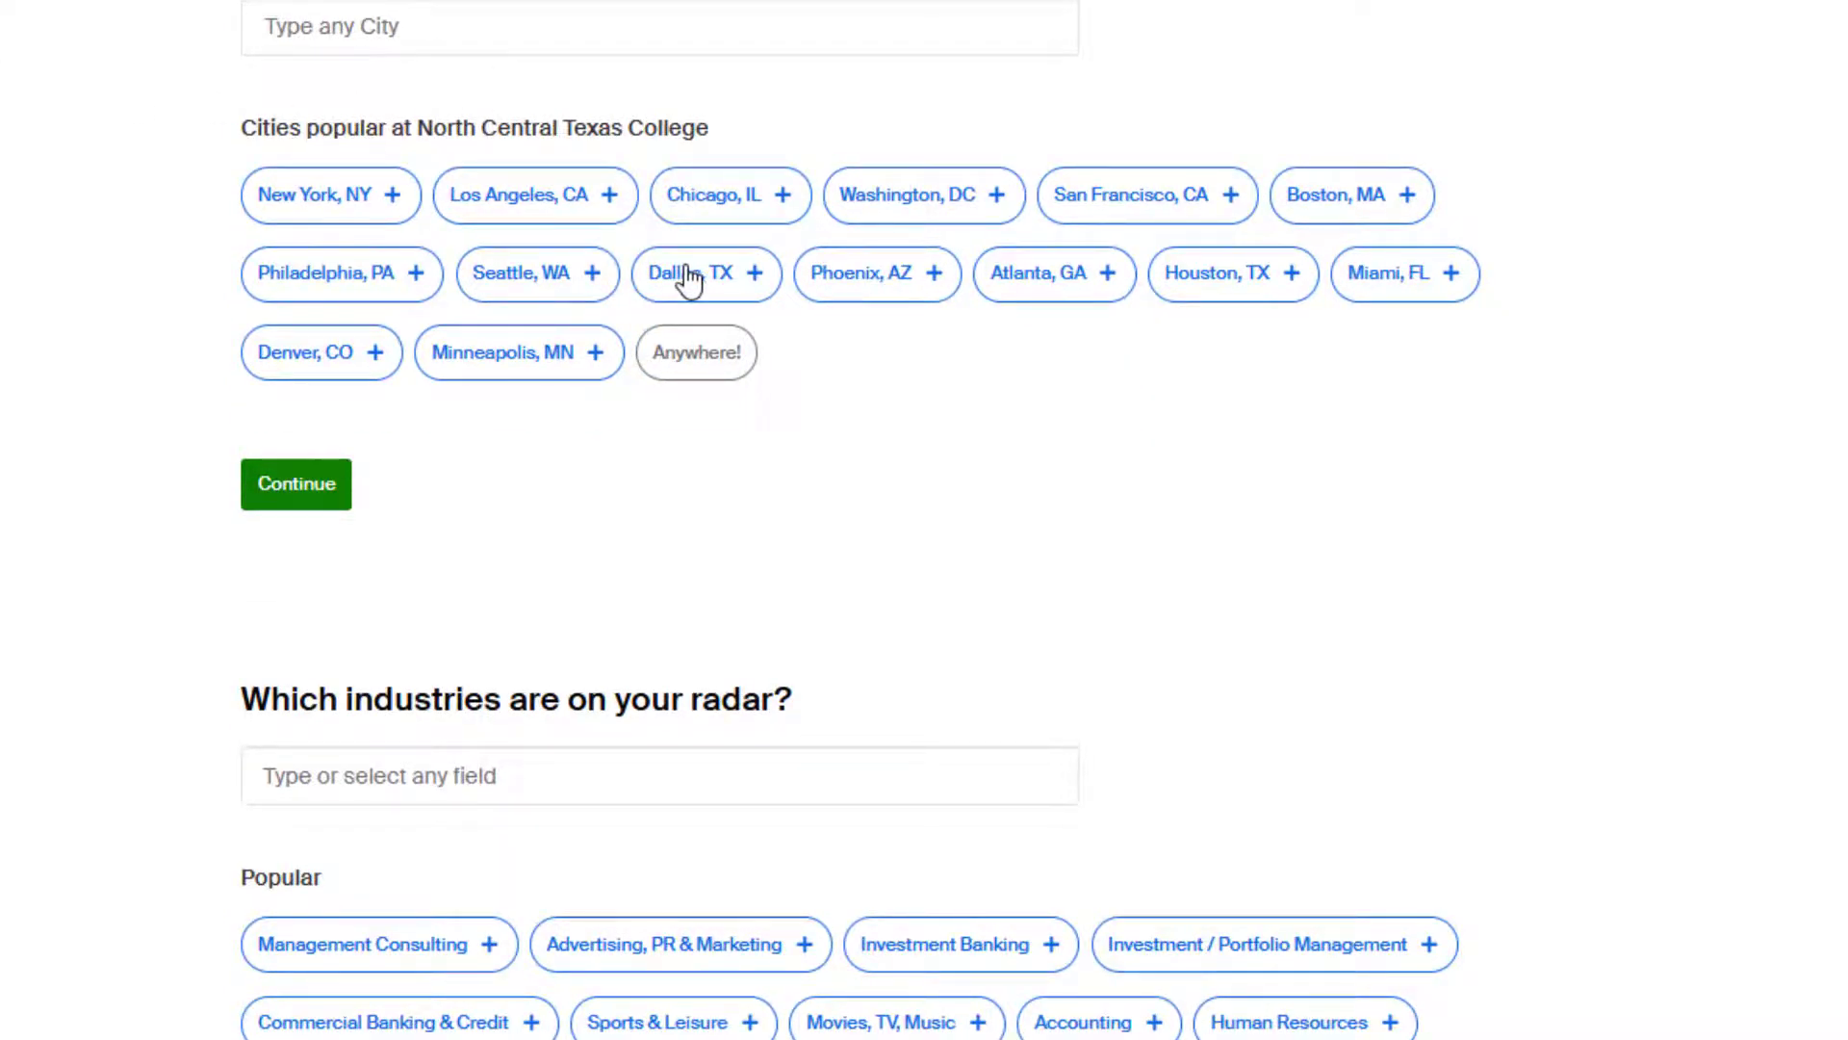
# Add Dallas, Fort Worth and Denton, TX as preferred cities.
pyautogui.click(689, 277)
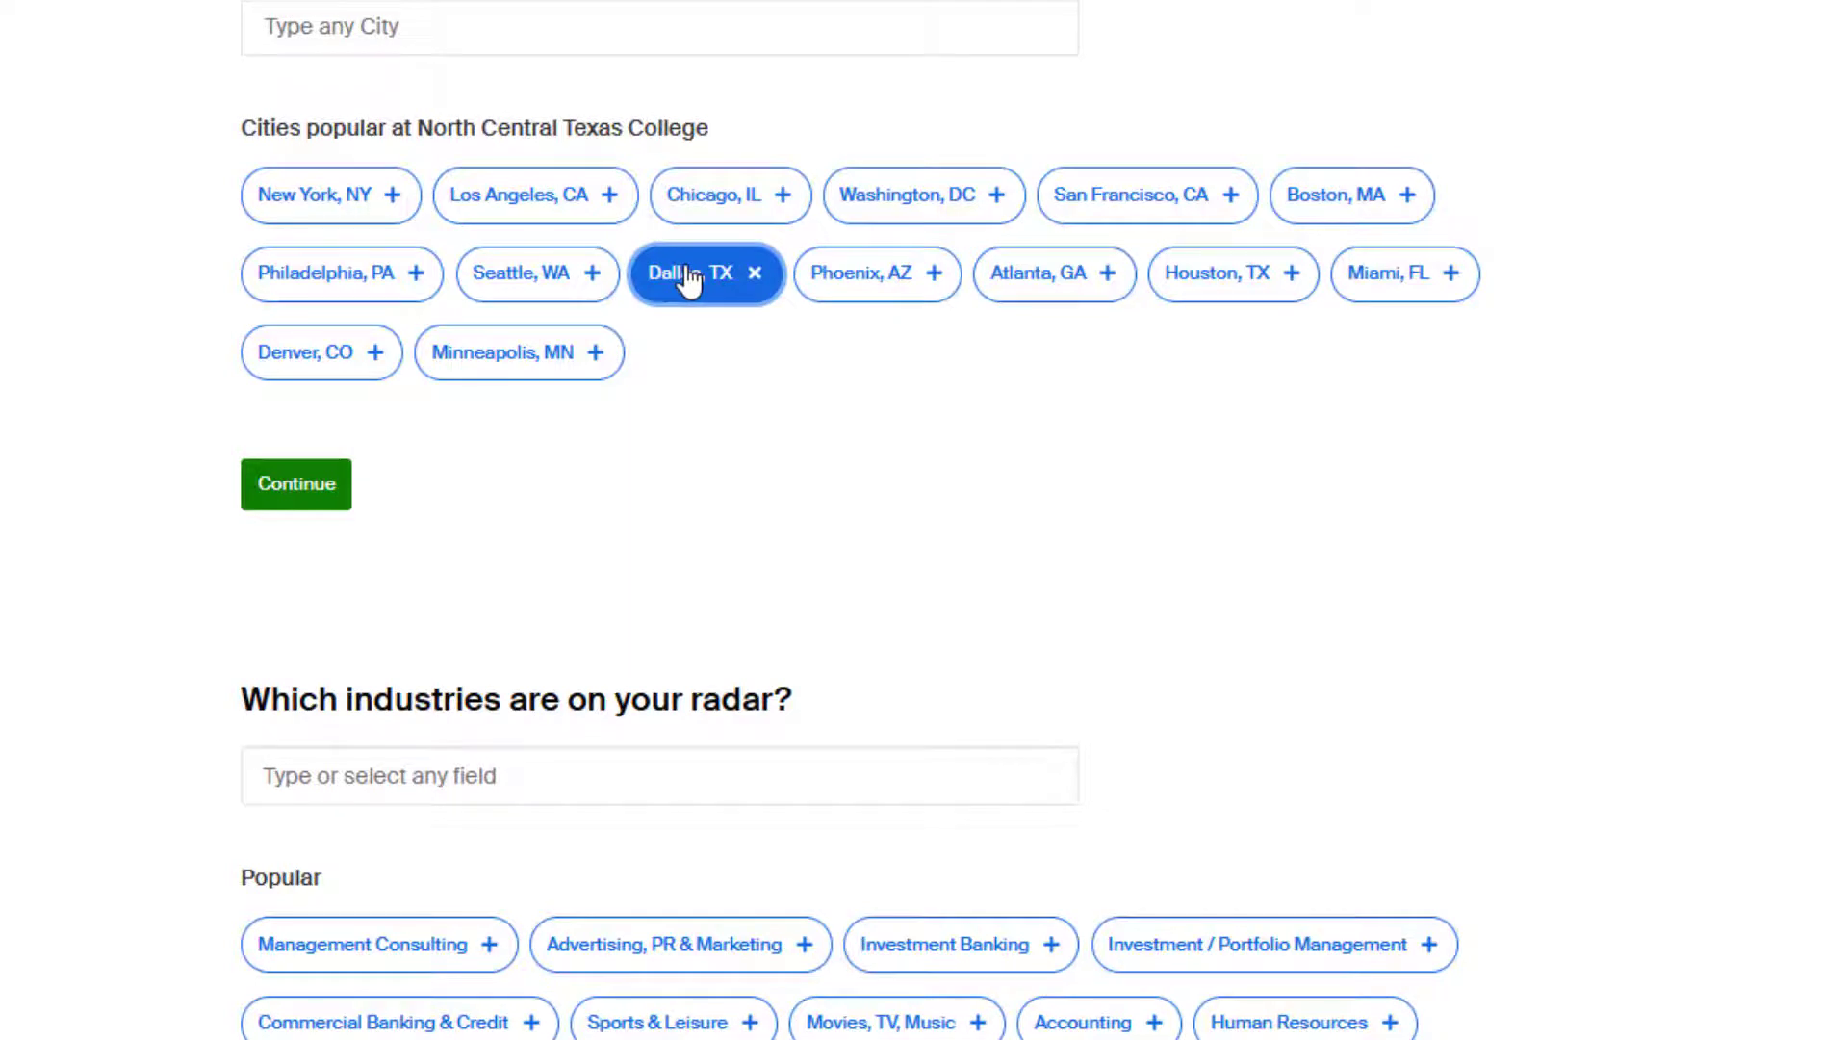
pyautogui.click(529, 31)
pyautogui.write('fort')
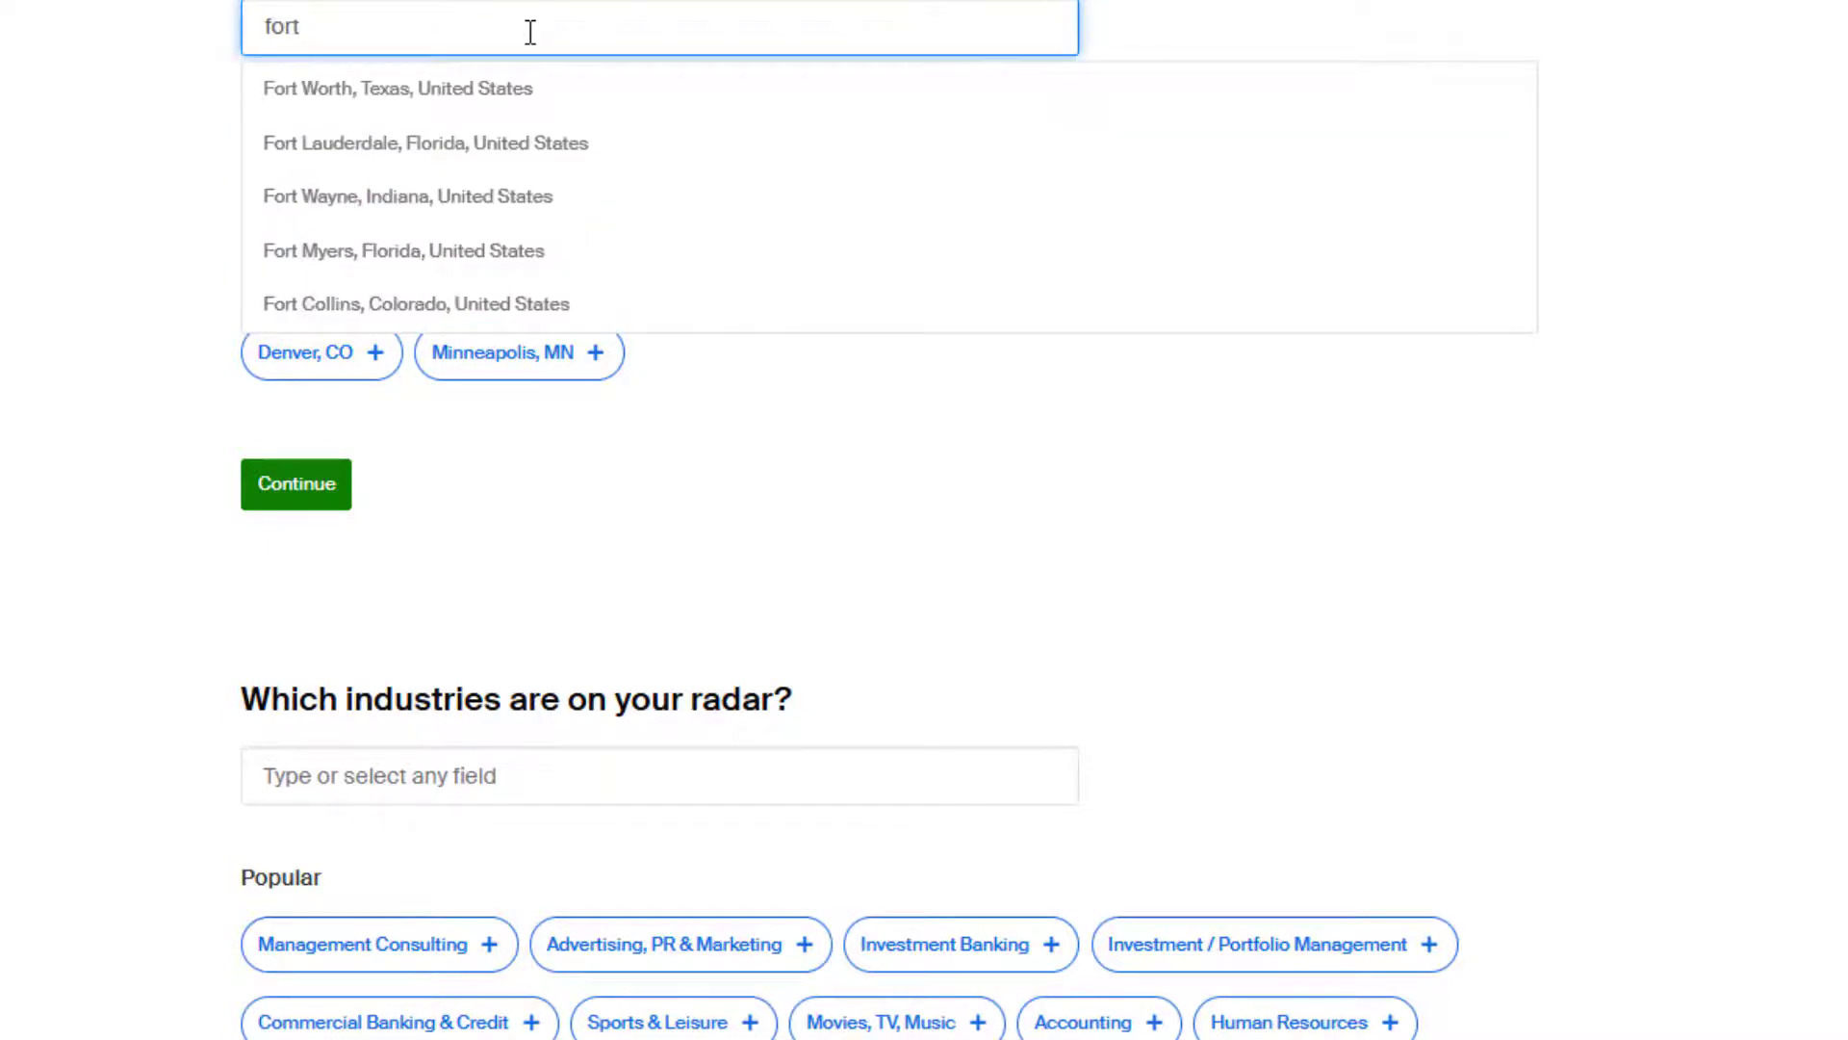
pyautogui.click(403, 96)
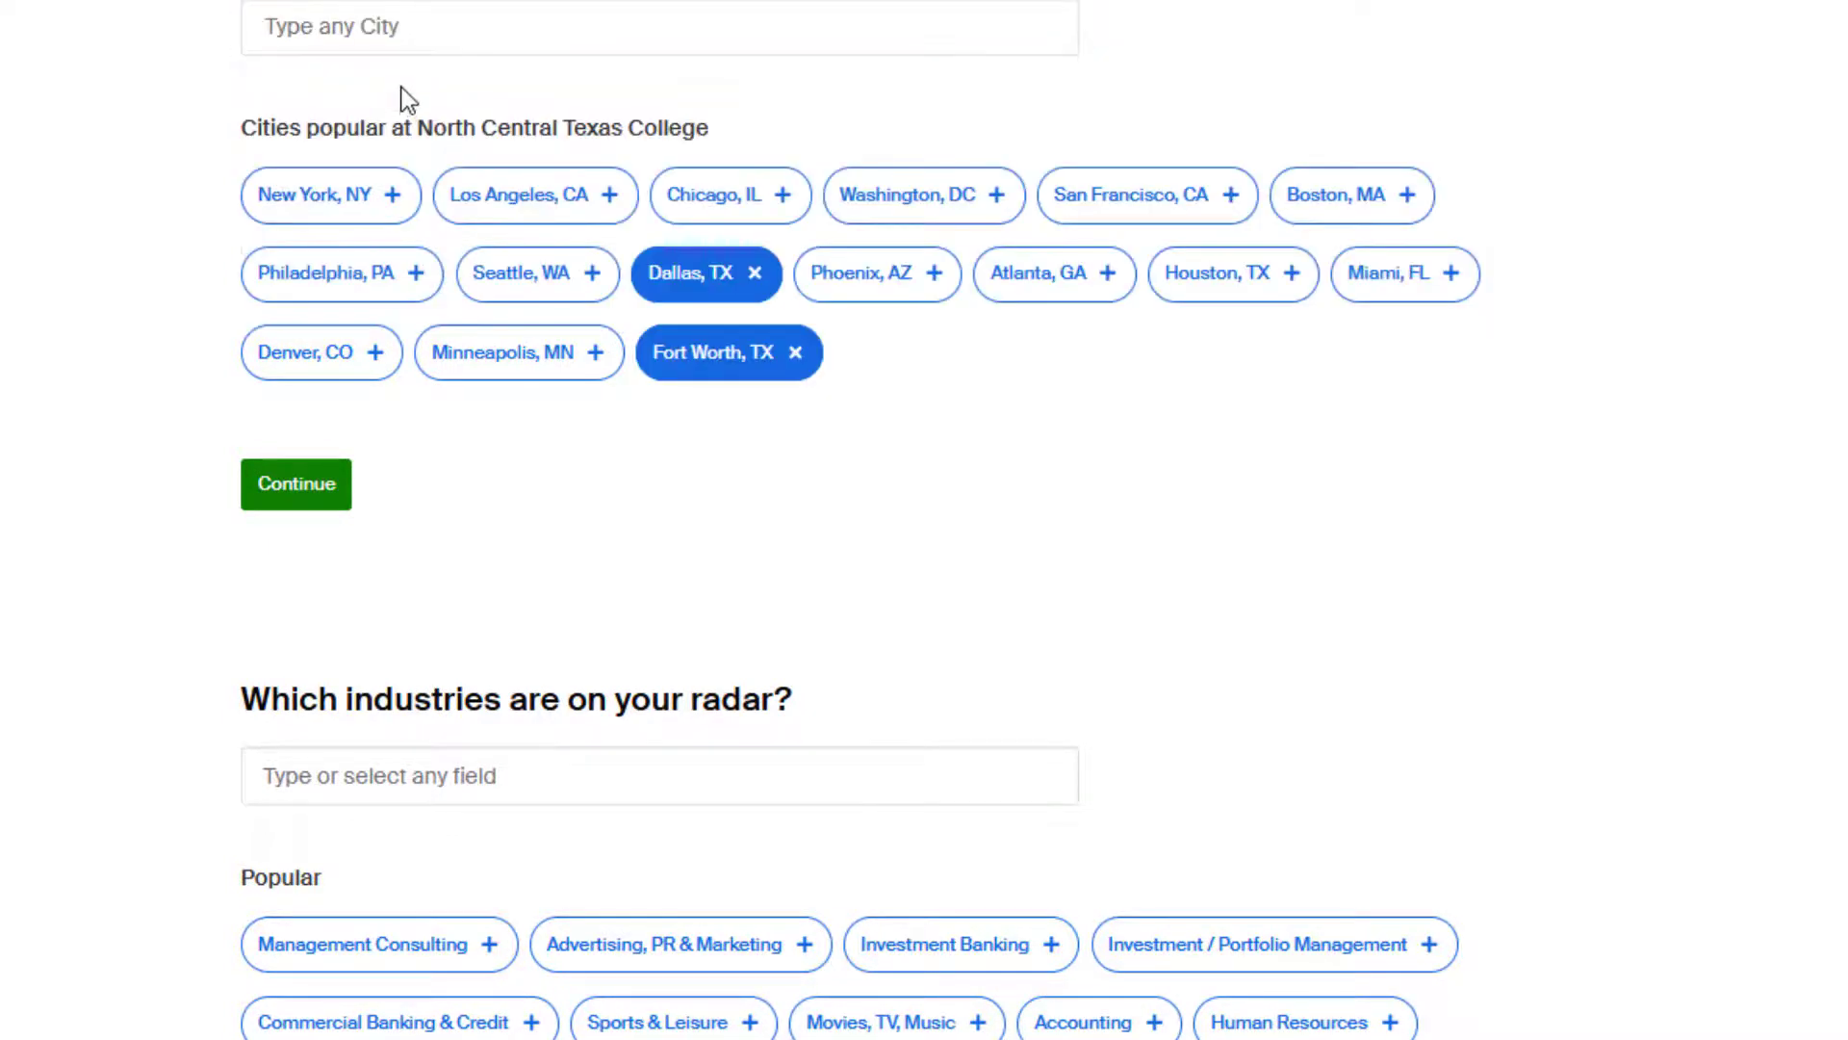
pyautogui.click(379, 18)
pyautogui.write('de')
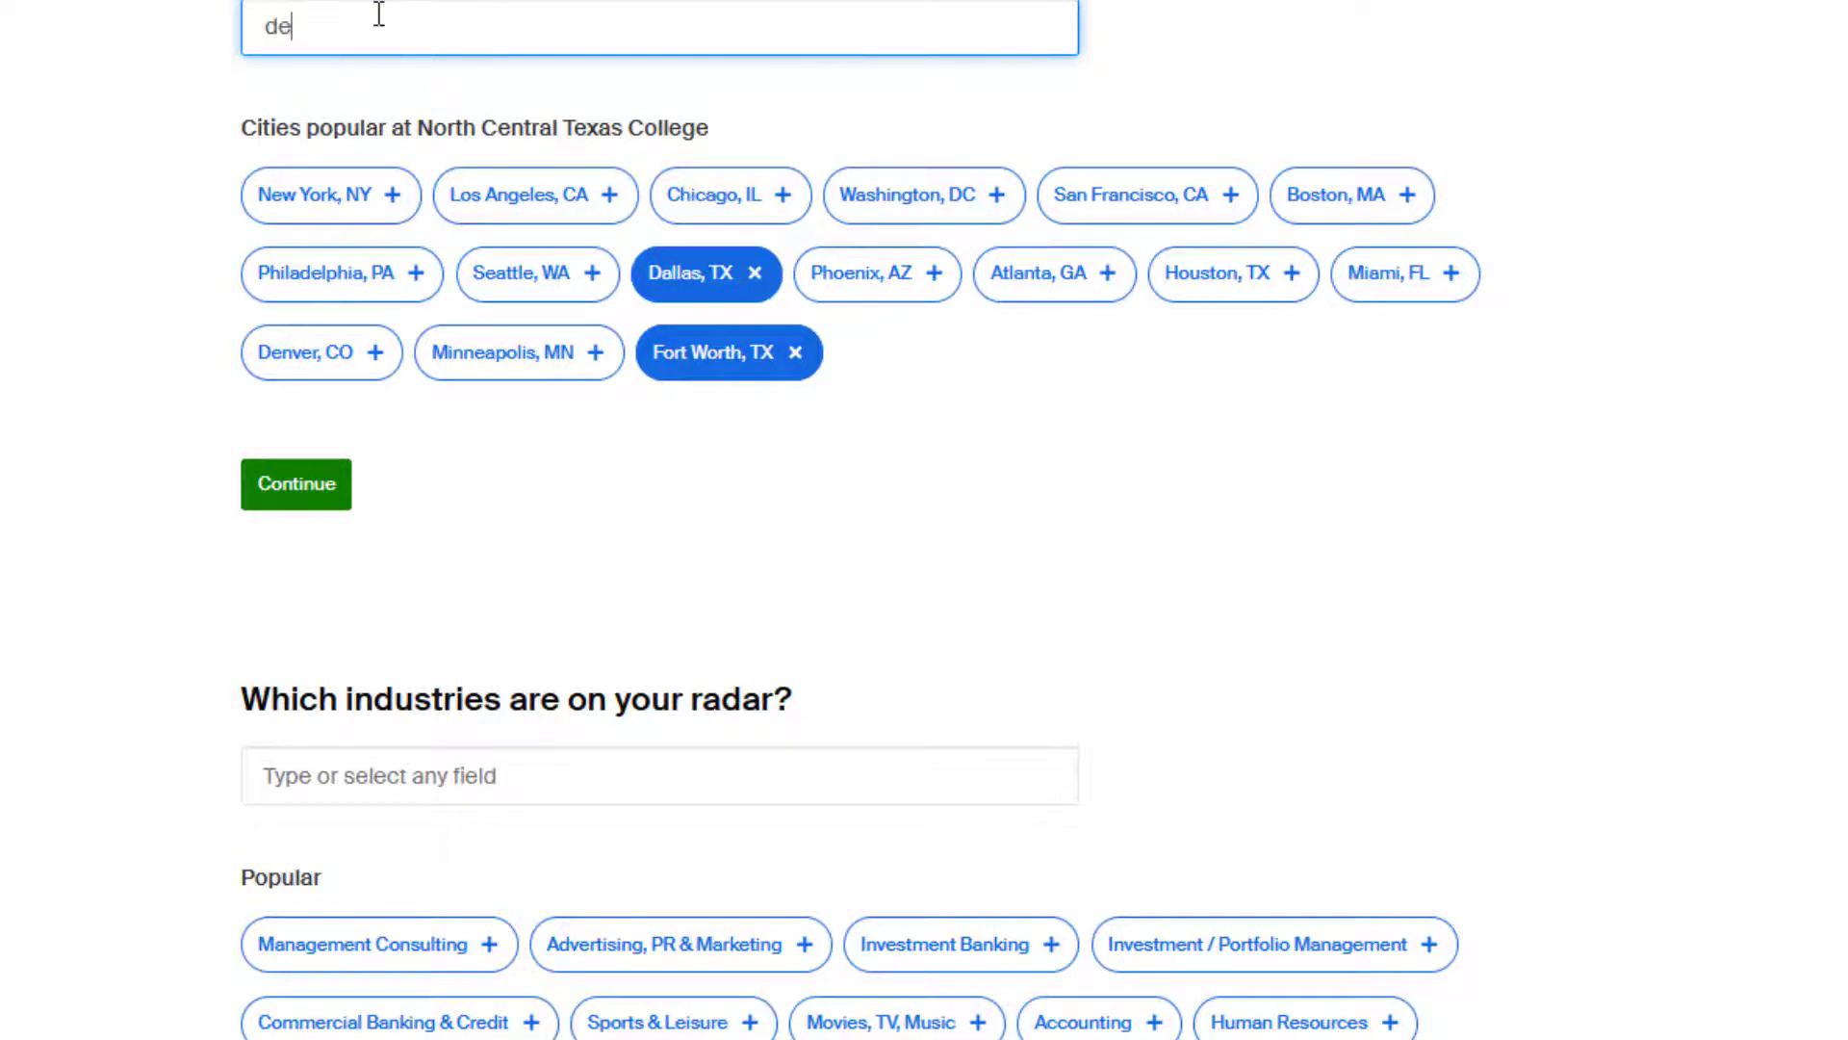
pyautogui.write('nton')
pyautogui.click(362, 102)
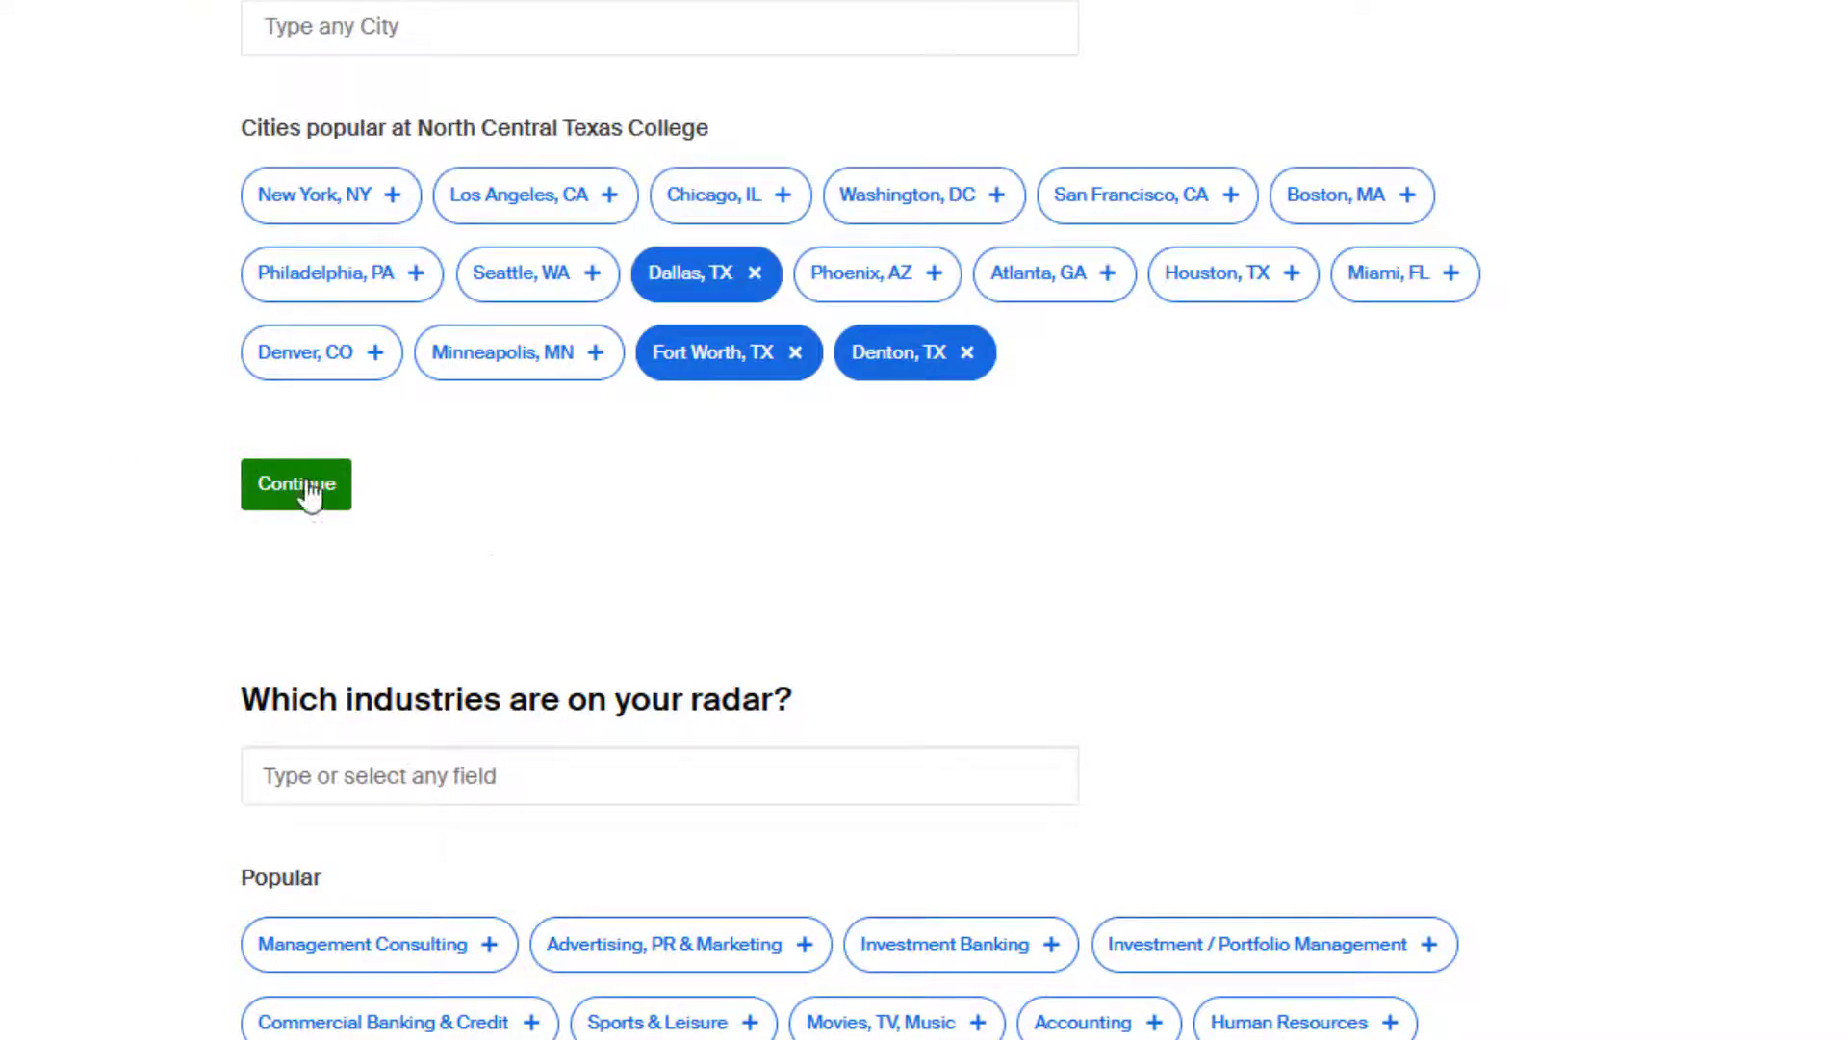
# Submit the preferred cities and the employer qualities answer.
pyautogui.click(252, 491)
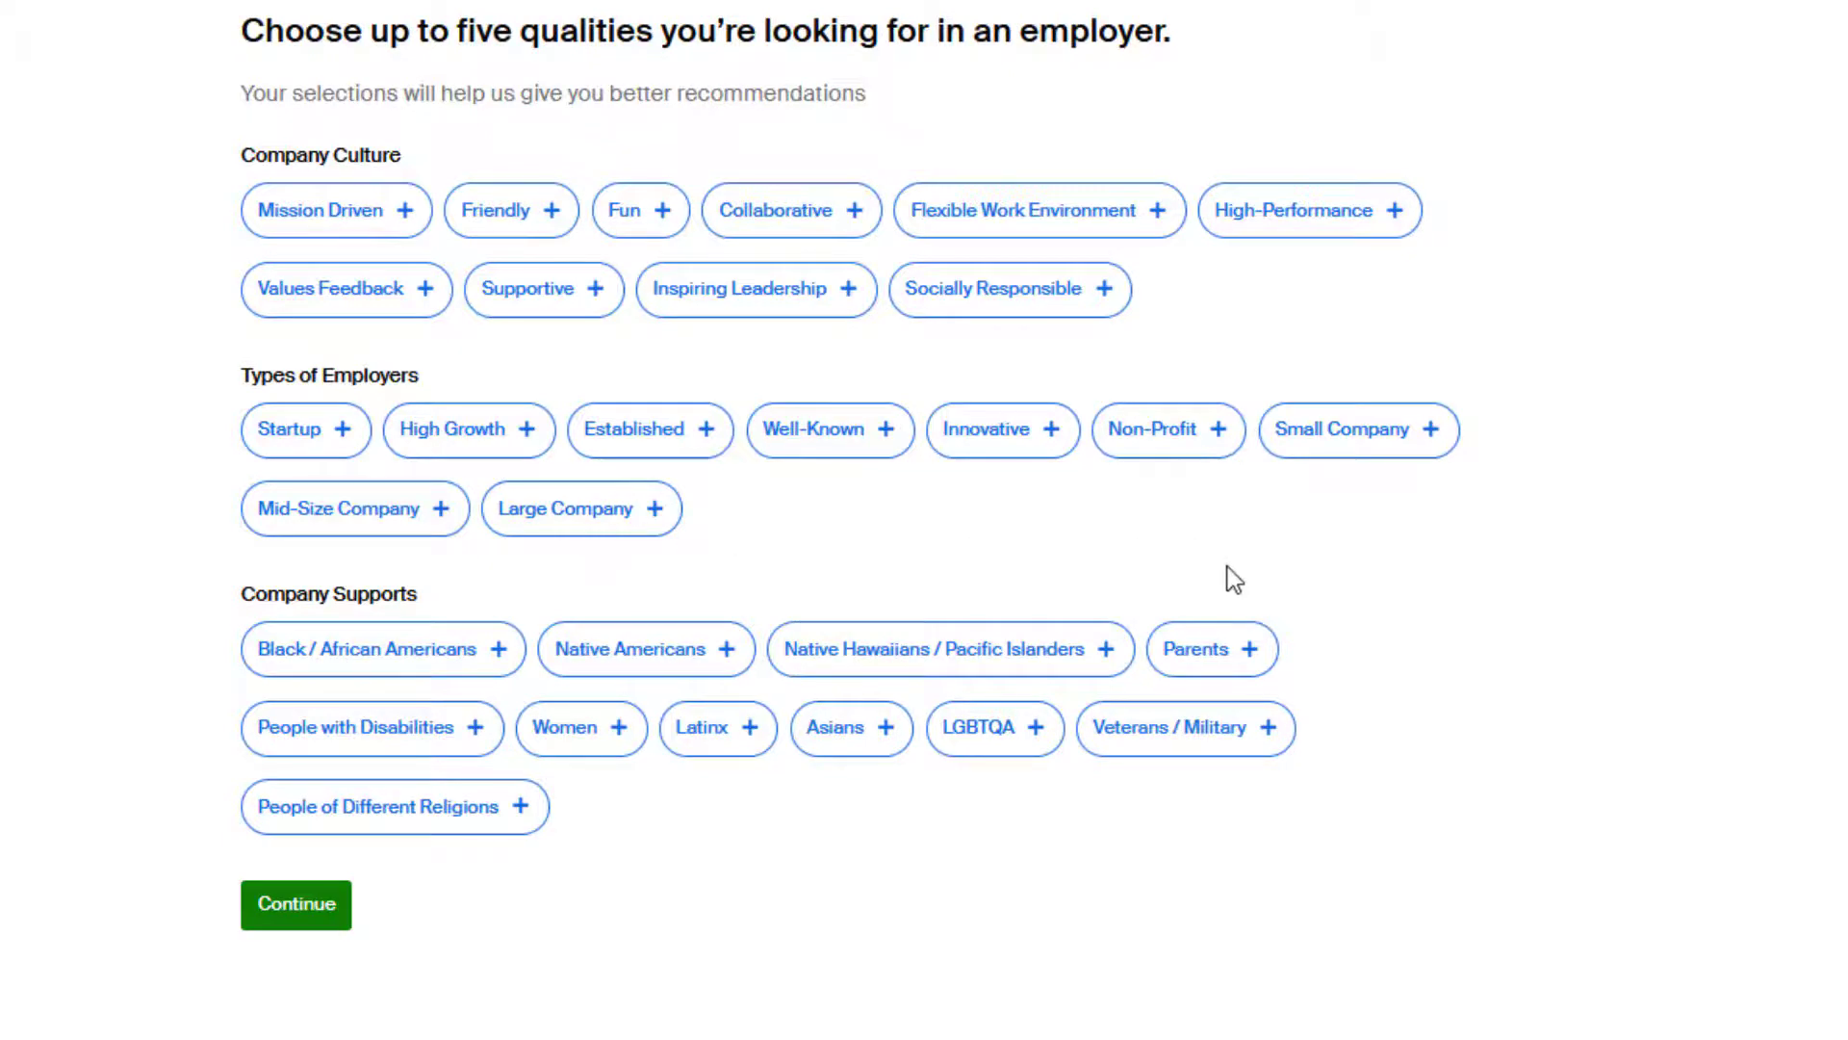
pyautogui.scroll(-2, 1315, 549)
pyautogui.click(342, 784)
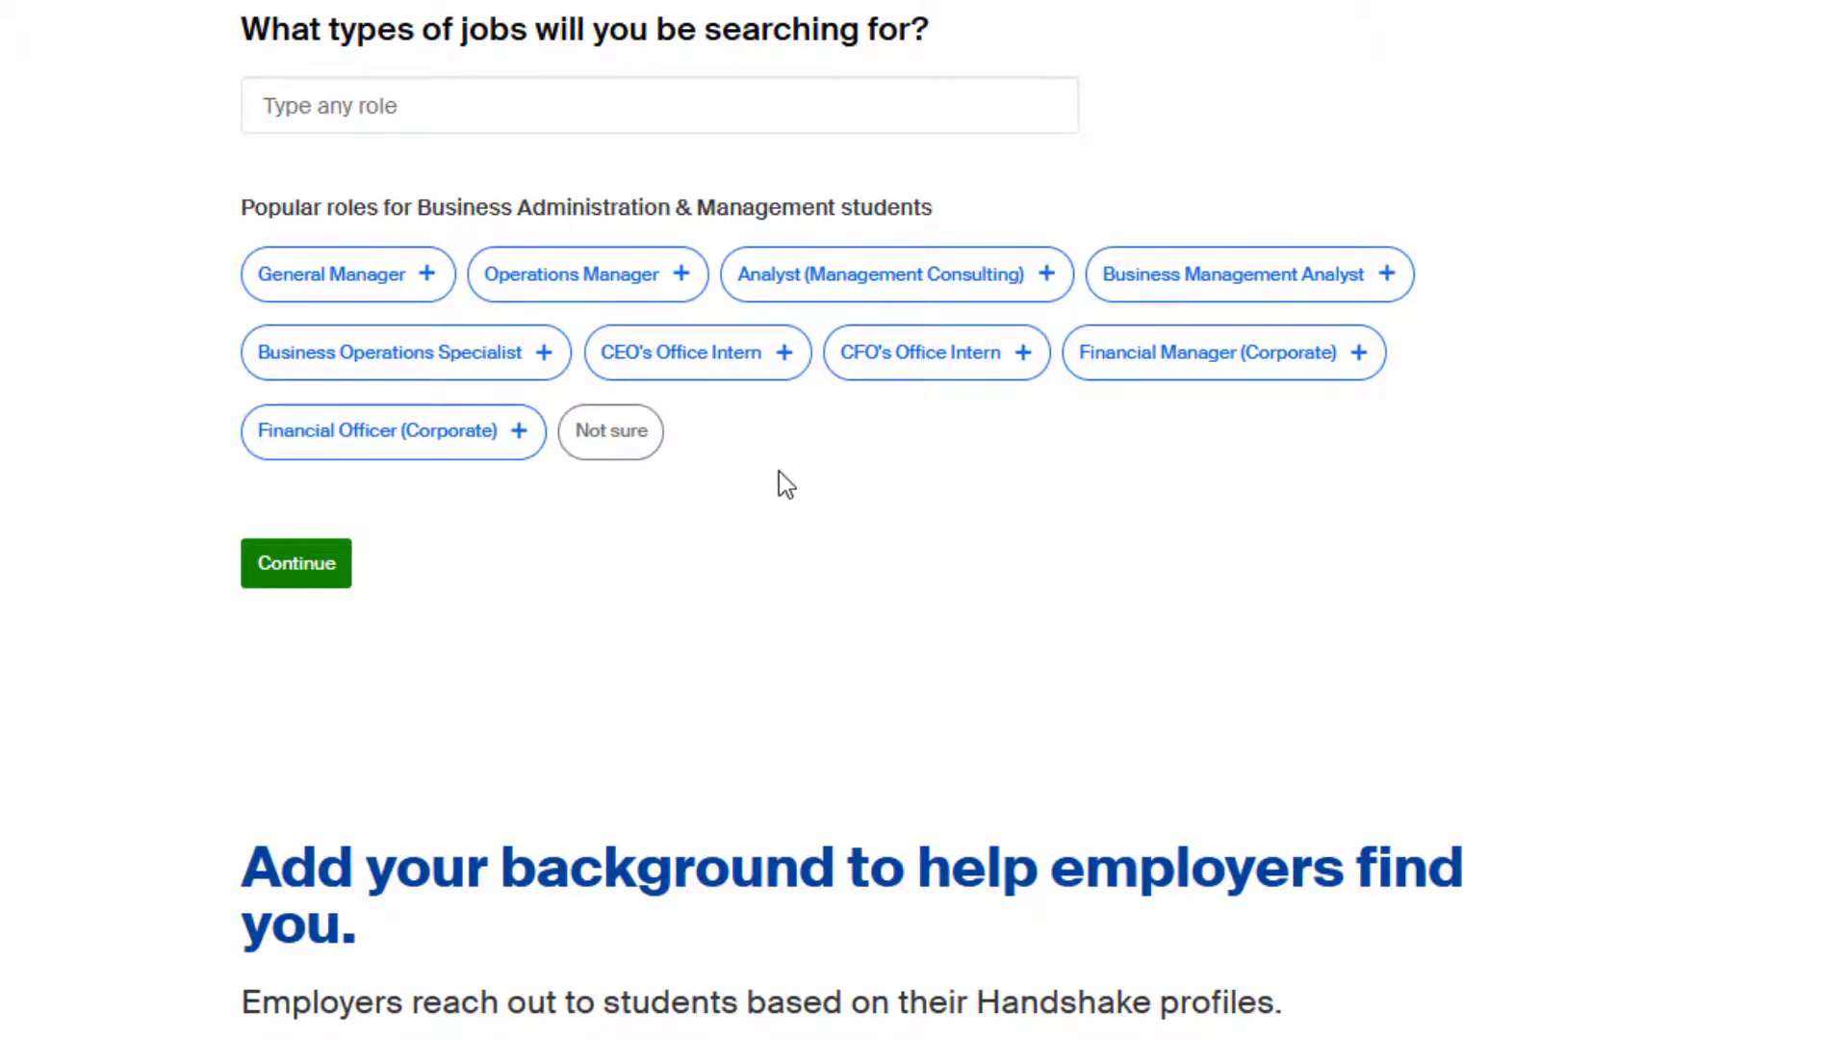
# Choose Marketing Specialist as the target job role and submit it.
pyautogui.click(445, 99)
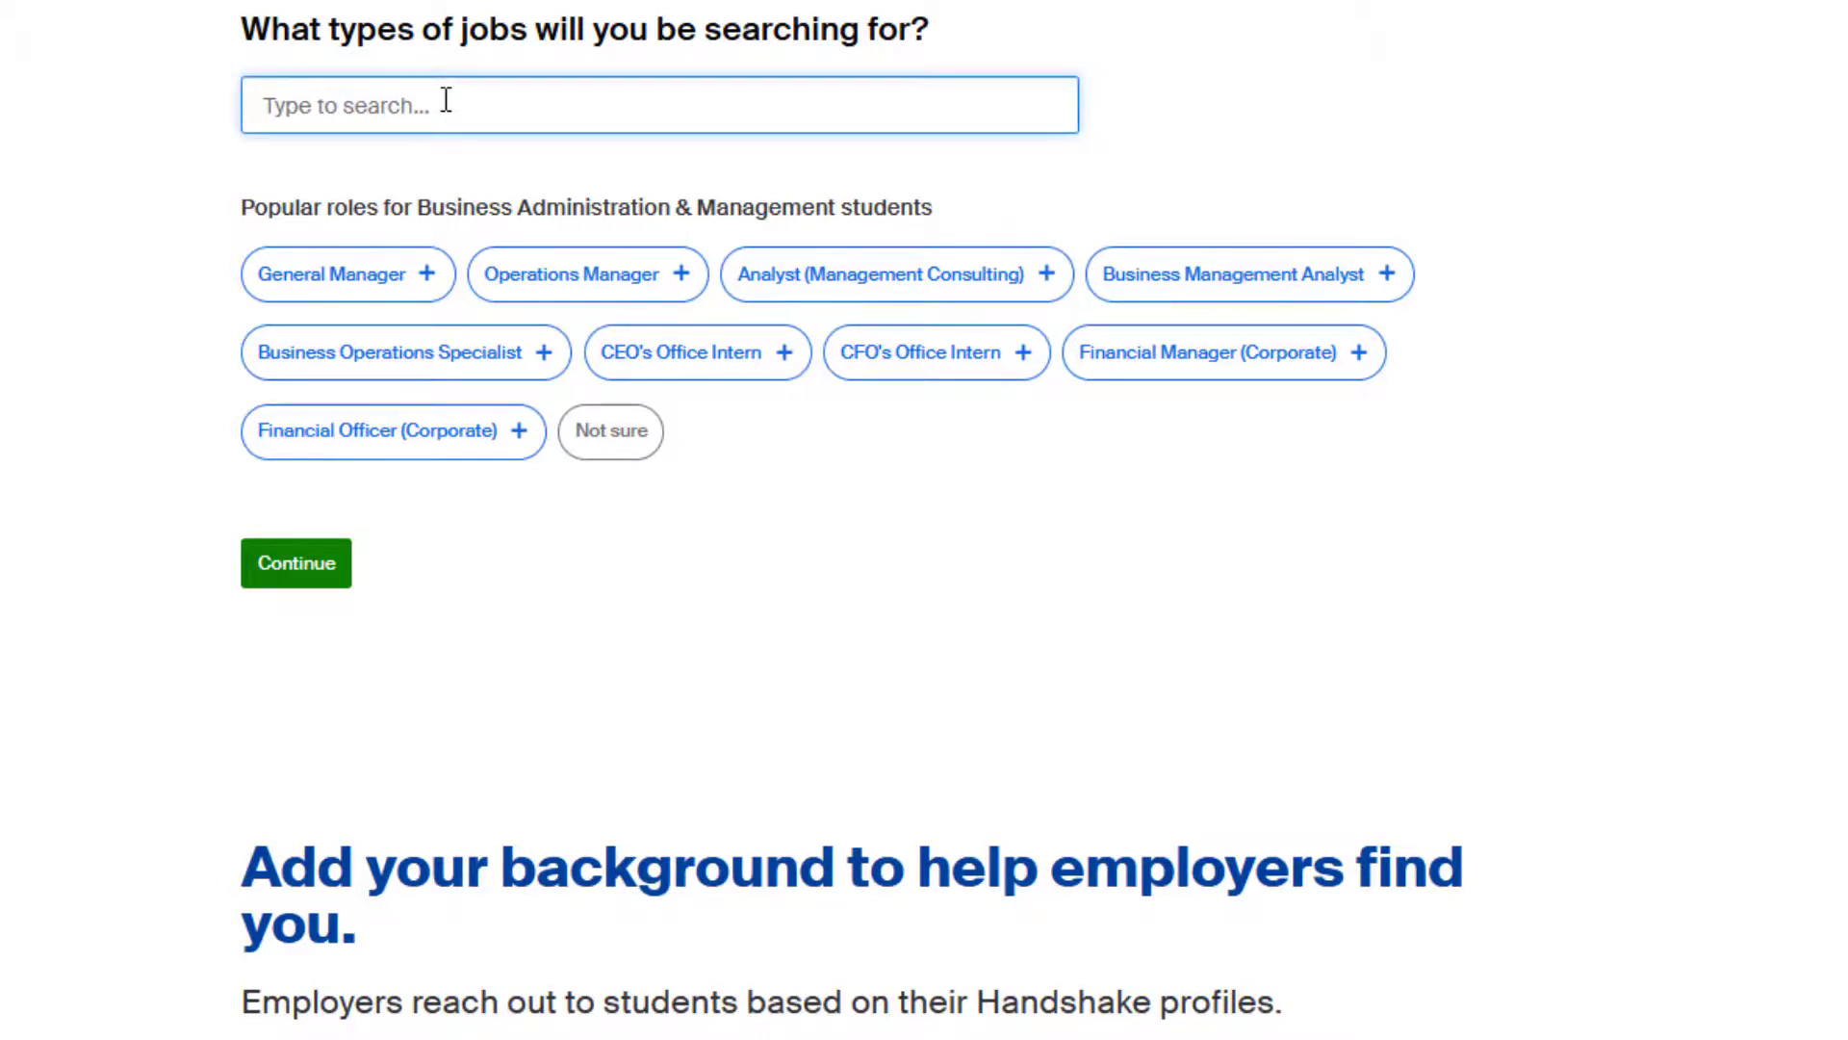
pyautogui.write('marketing')
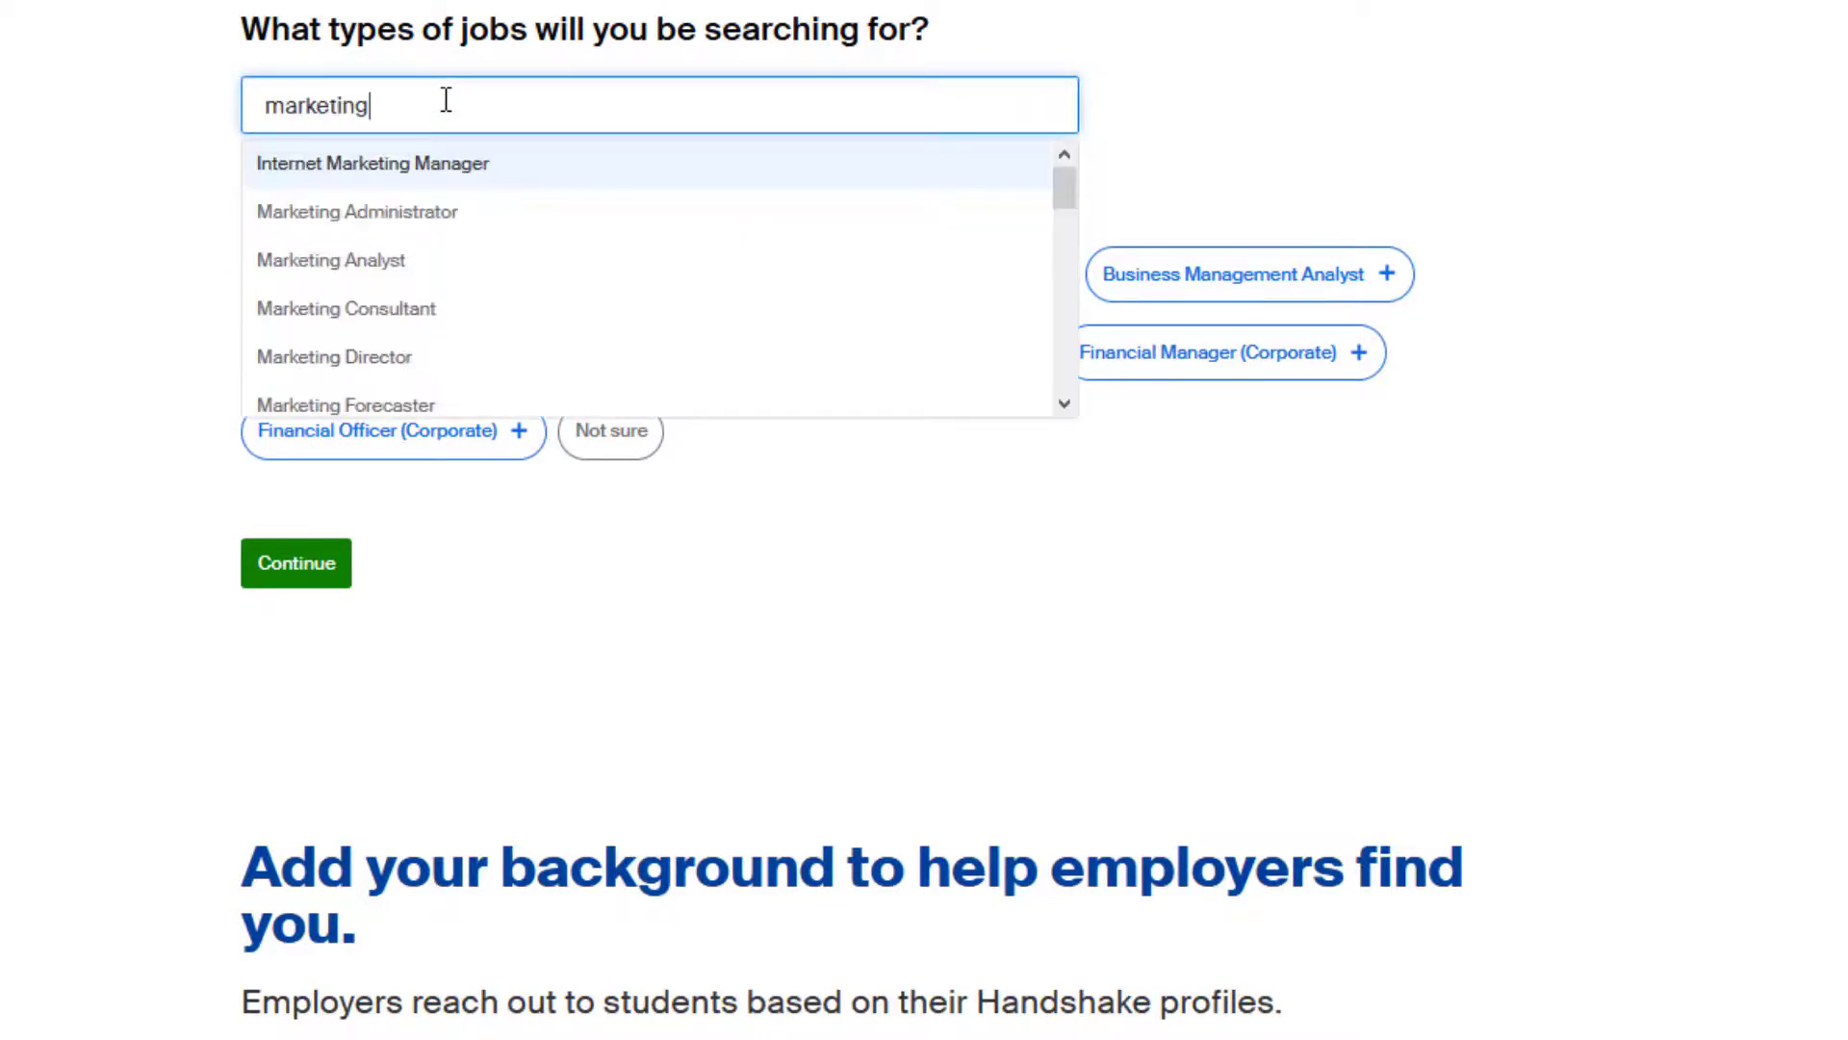
pyautogui.write(' spec')
pyautogui.click(409, 163)
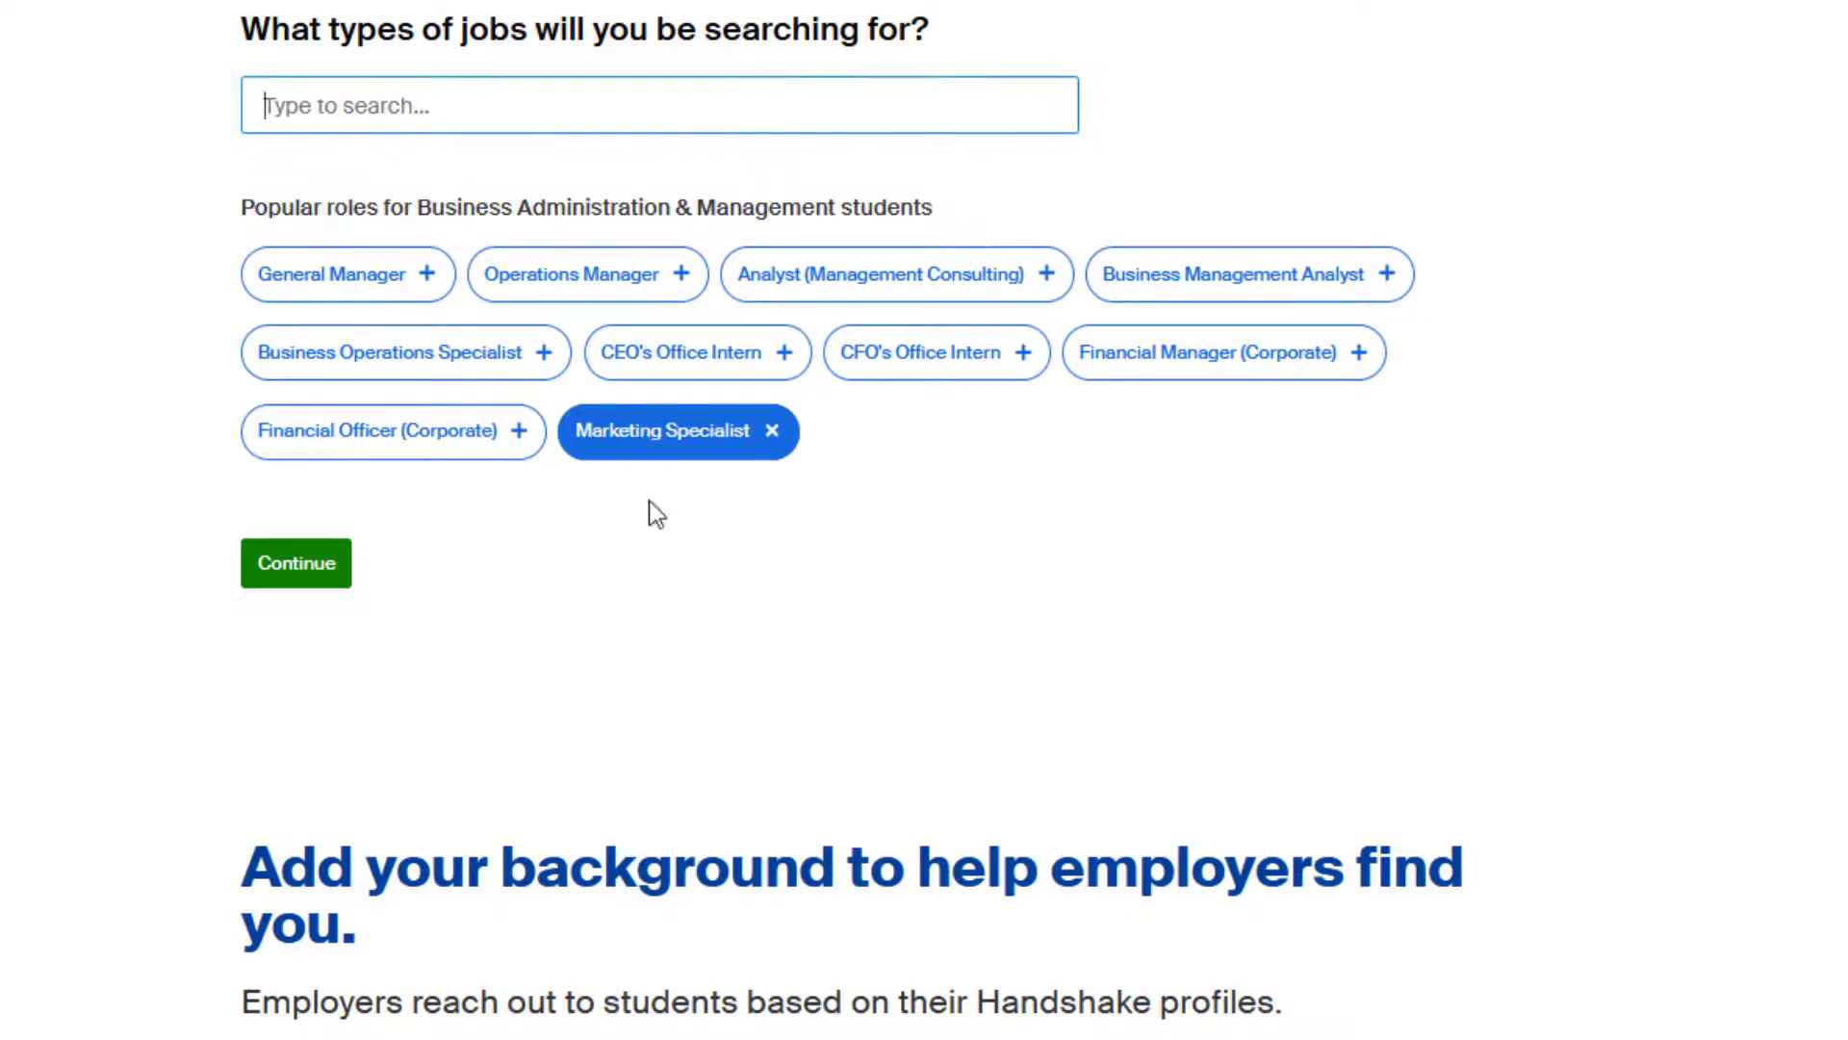
pyautogui.click(318, 572)
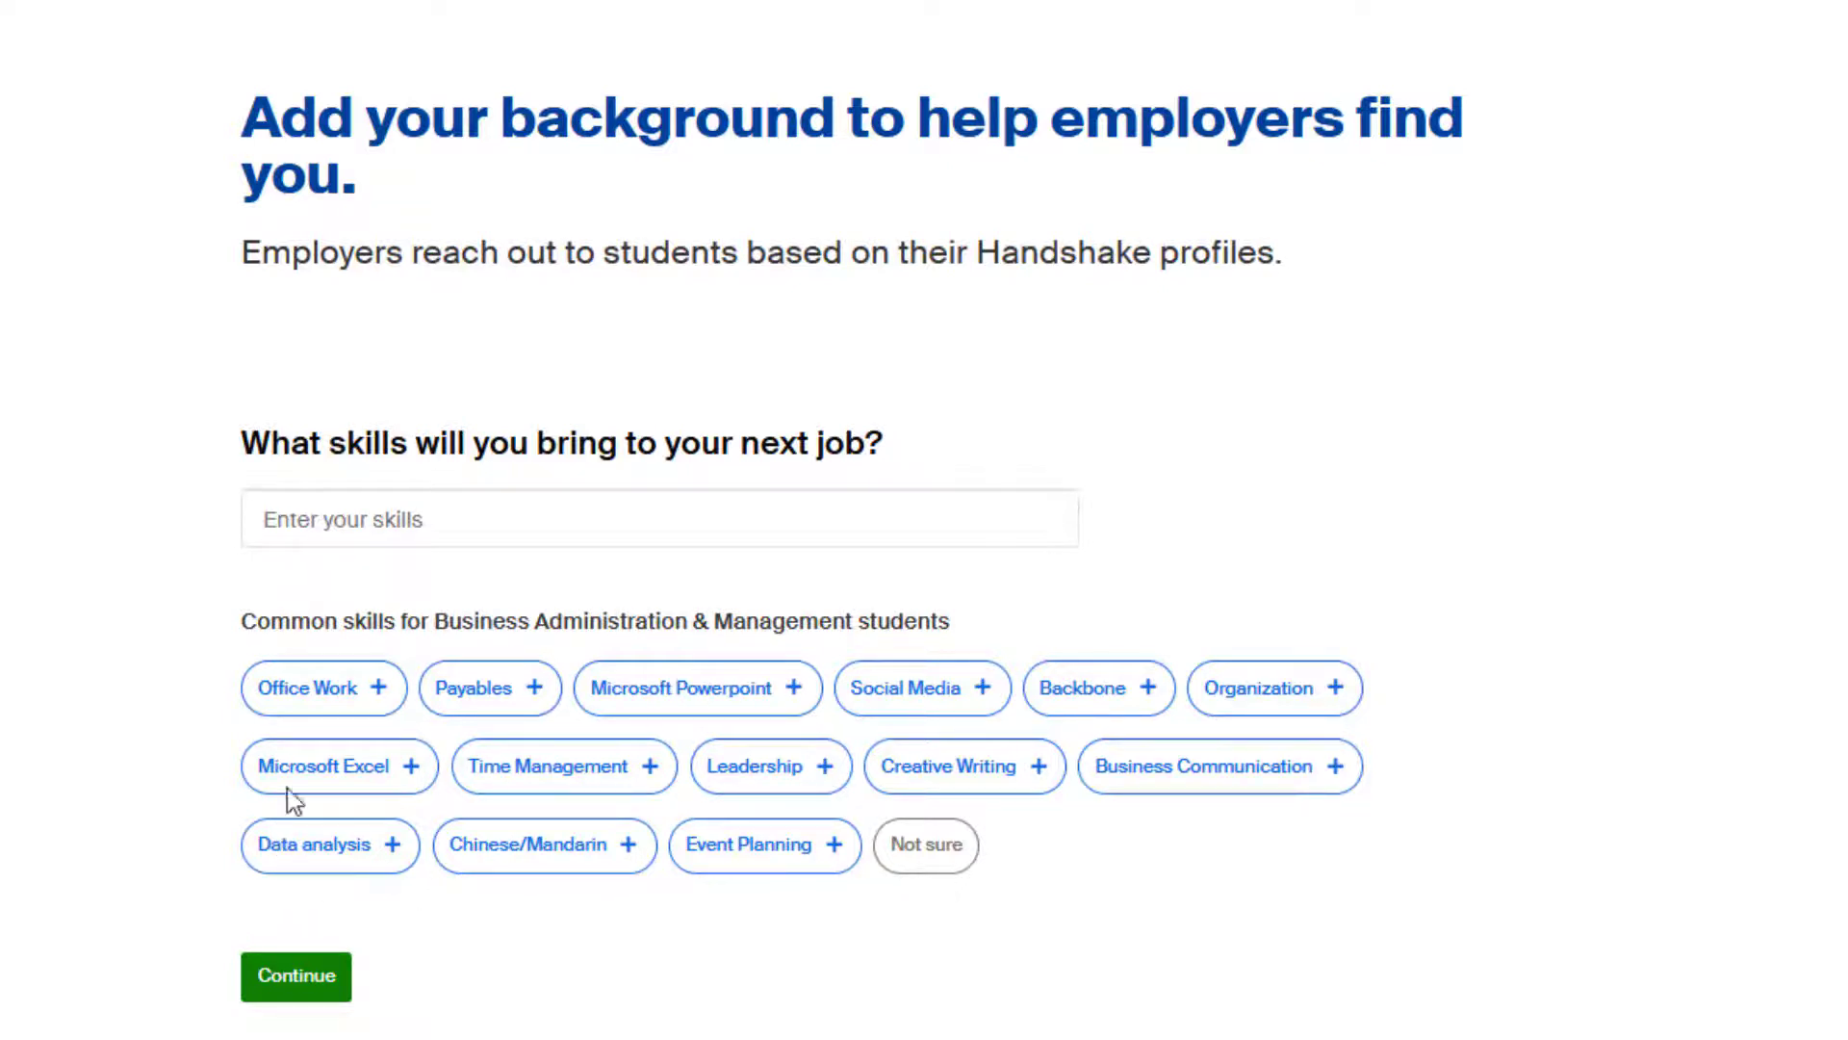
# Add Microsoft Excel, Event Planning, Business Communication and Marketing as skills, then continue.
pyautogui.click(324, 776)
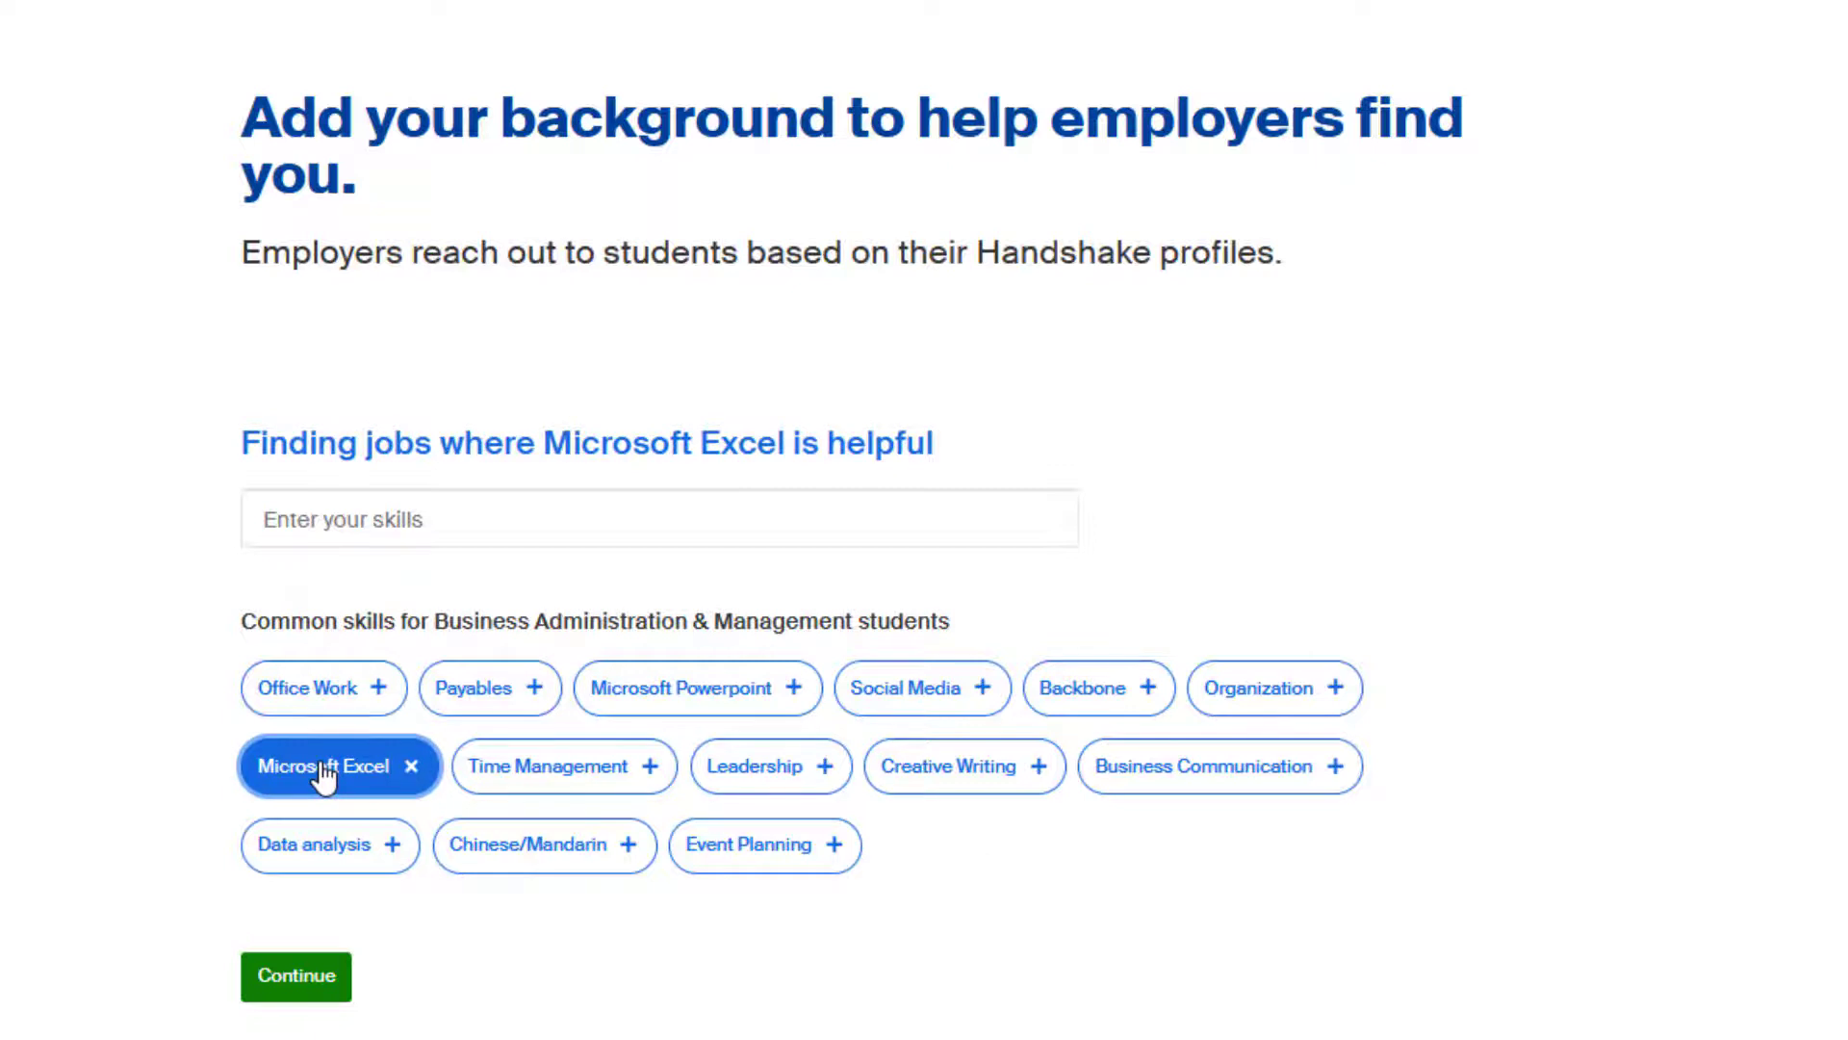
pyautogui.click(771, 860)
pyautogui.click(1231, 795)
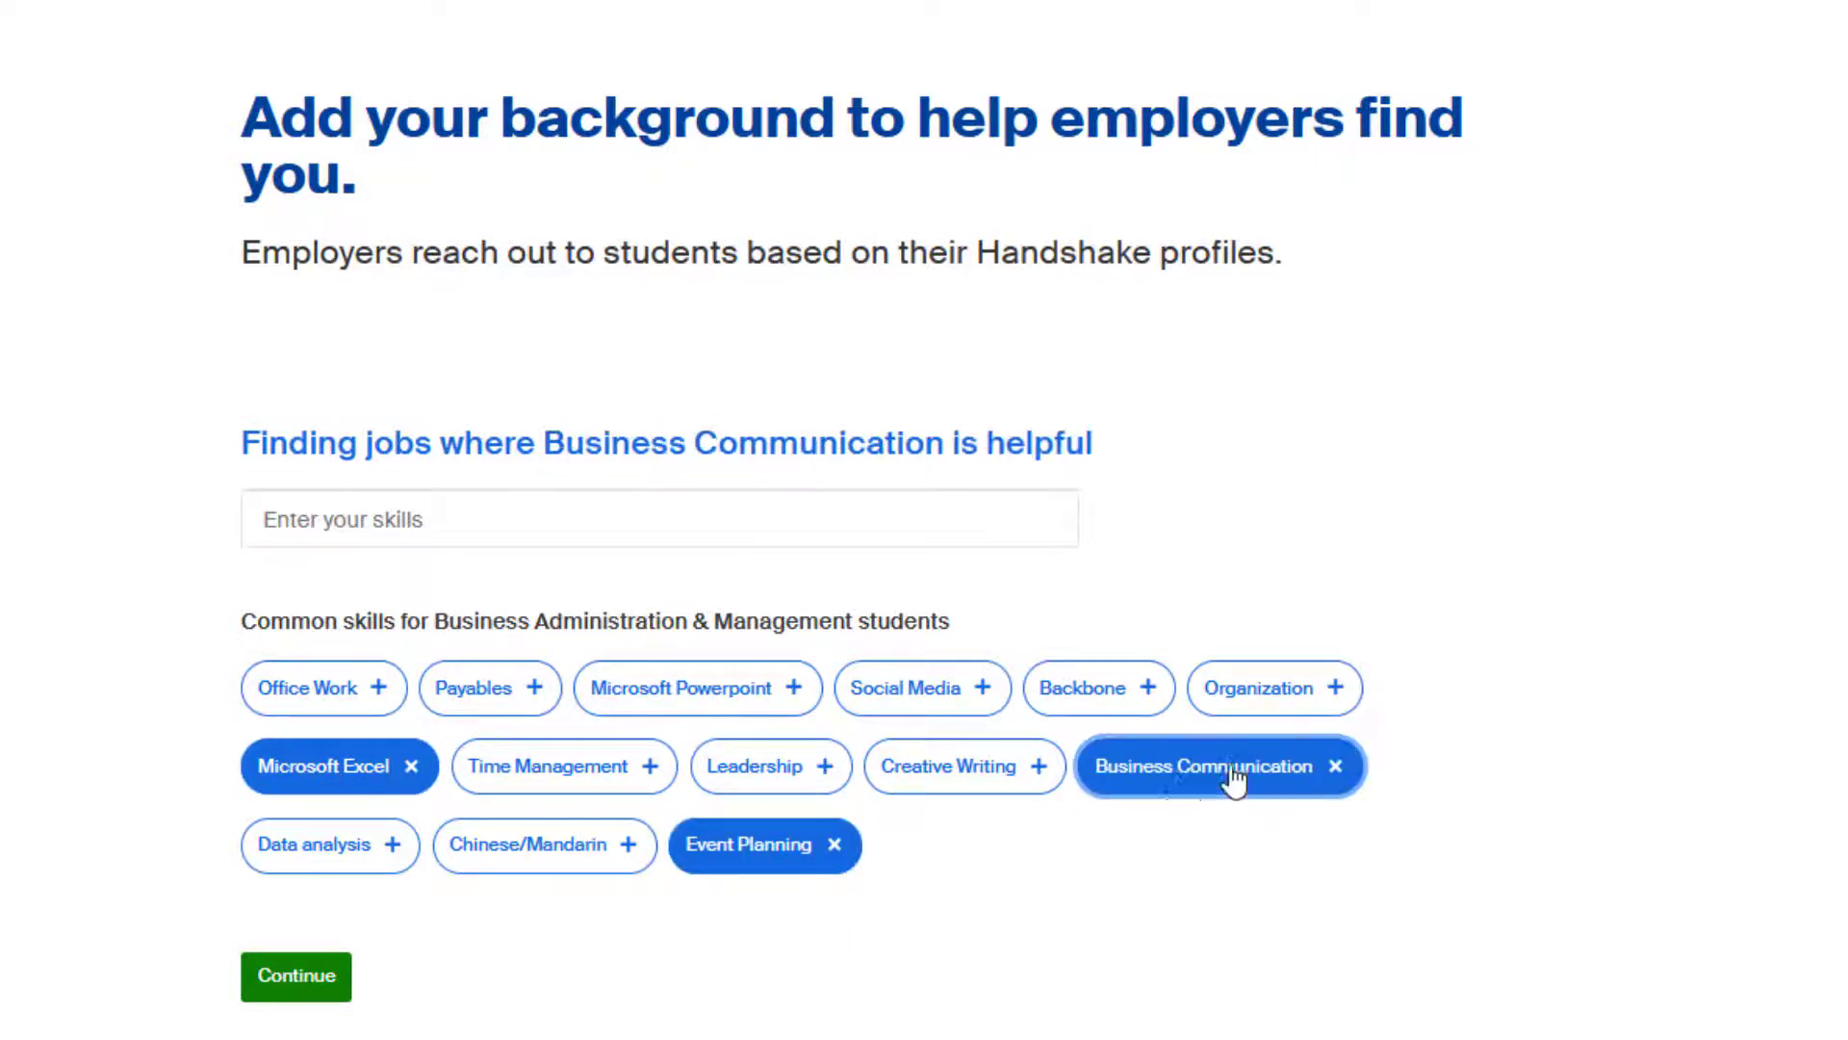
pyautogui.click(613, 512)
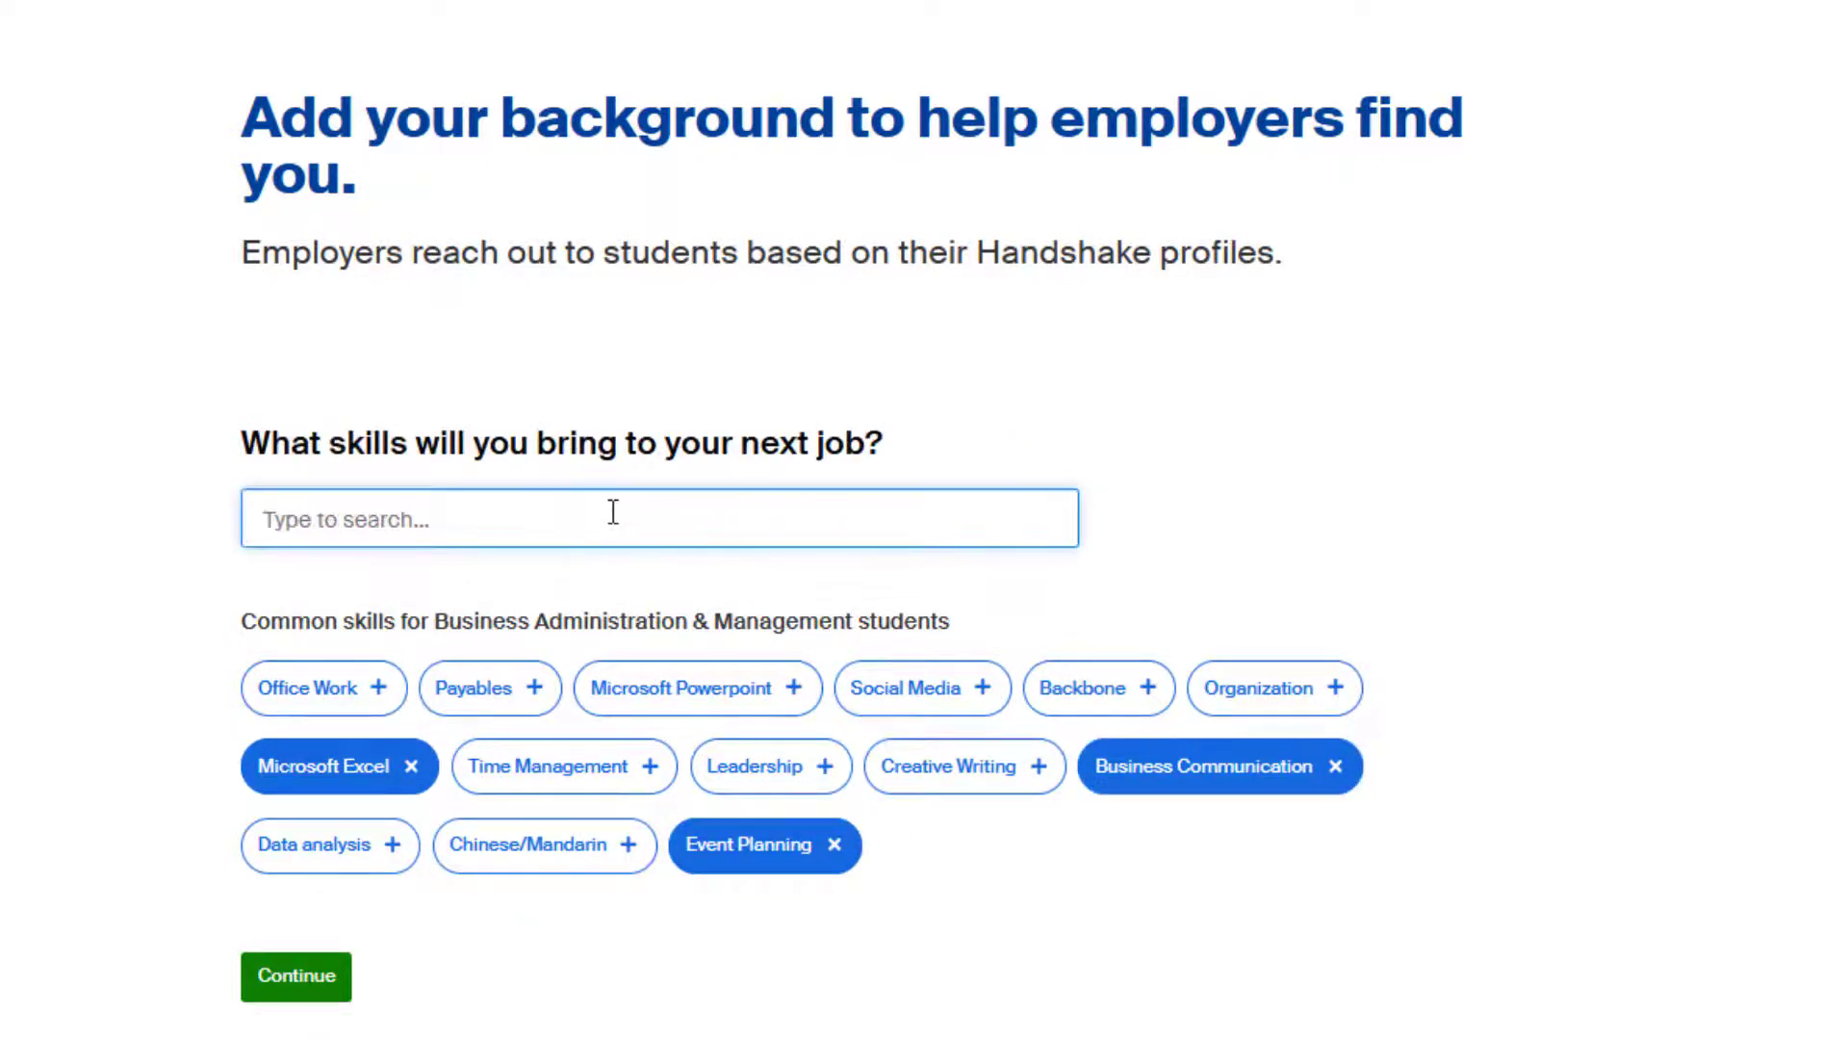
pyautogui.write('Marketing')
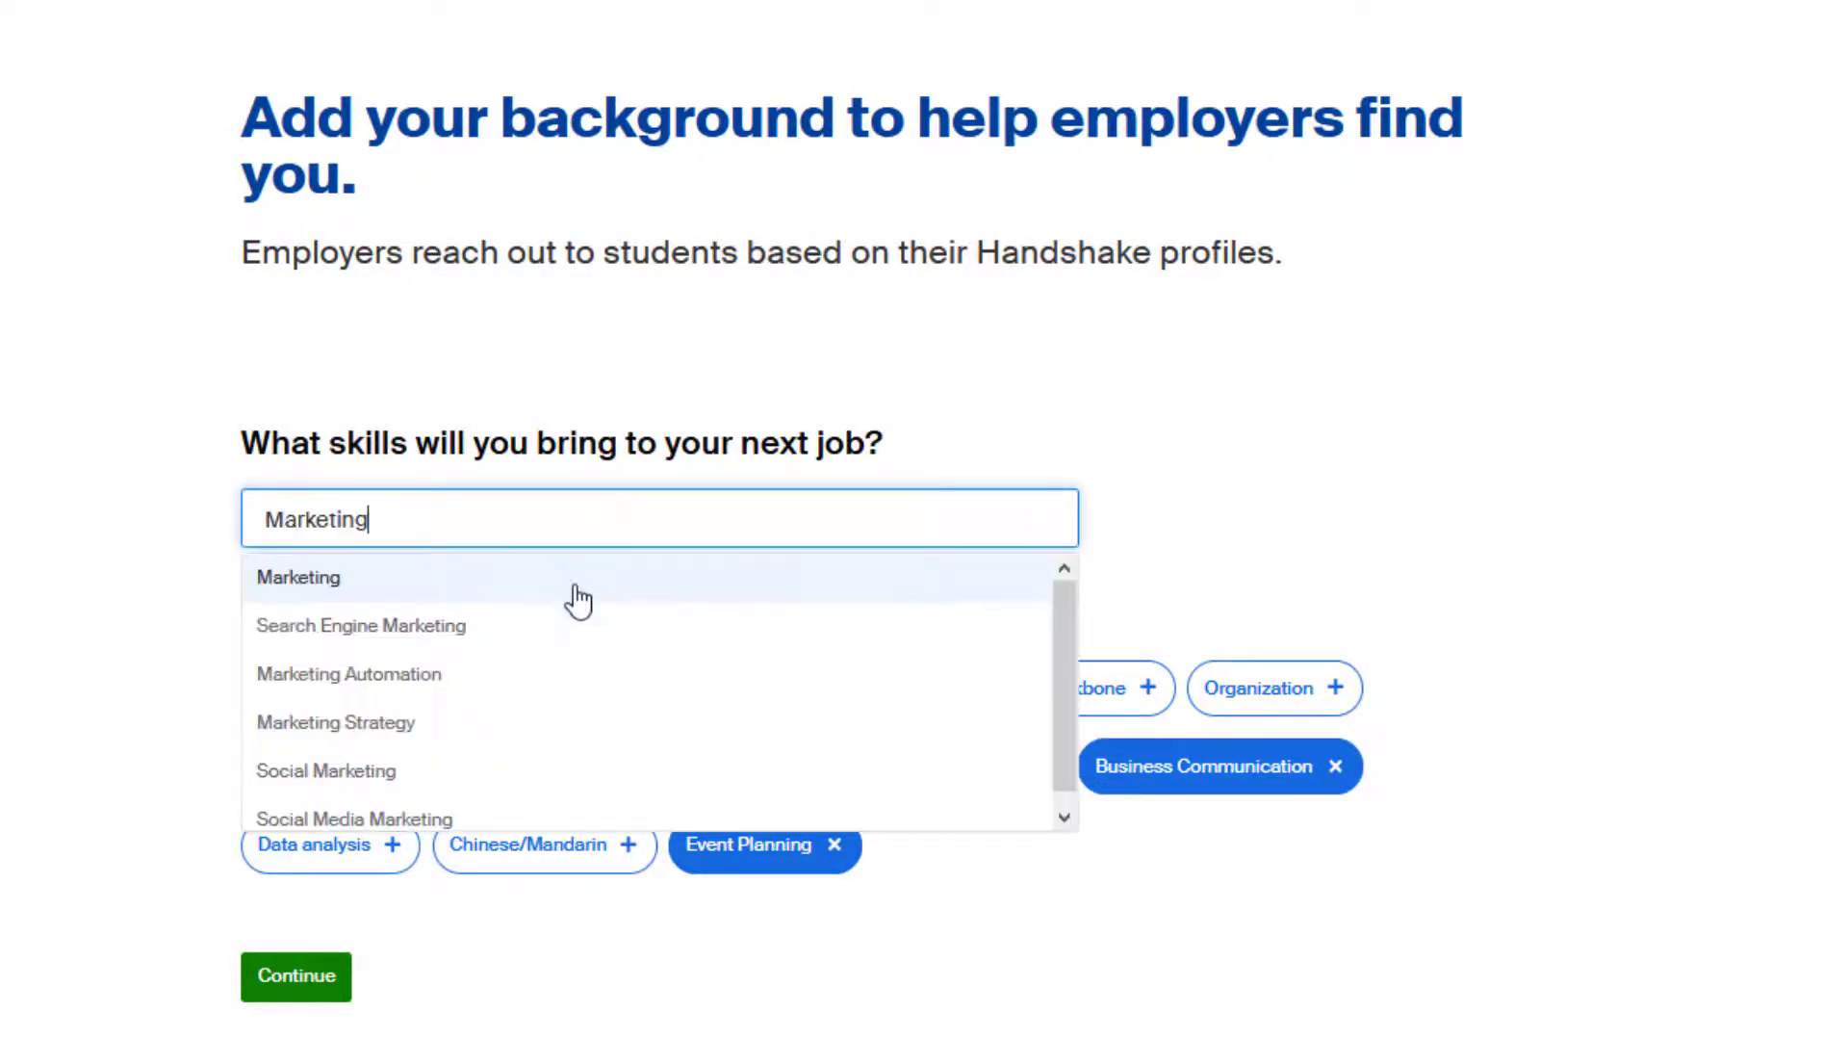
pyautogui.click(577, 600)
pyautogui.click(330, 980)
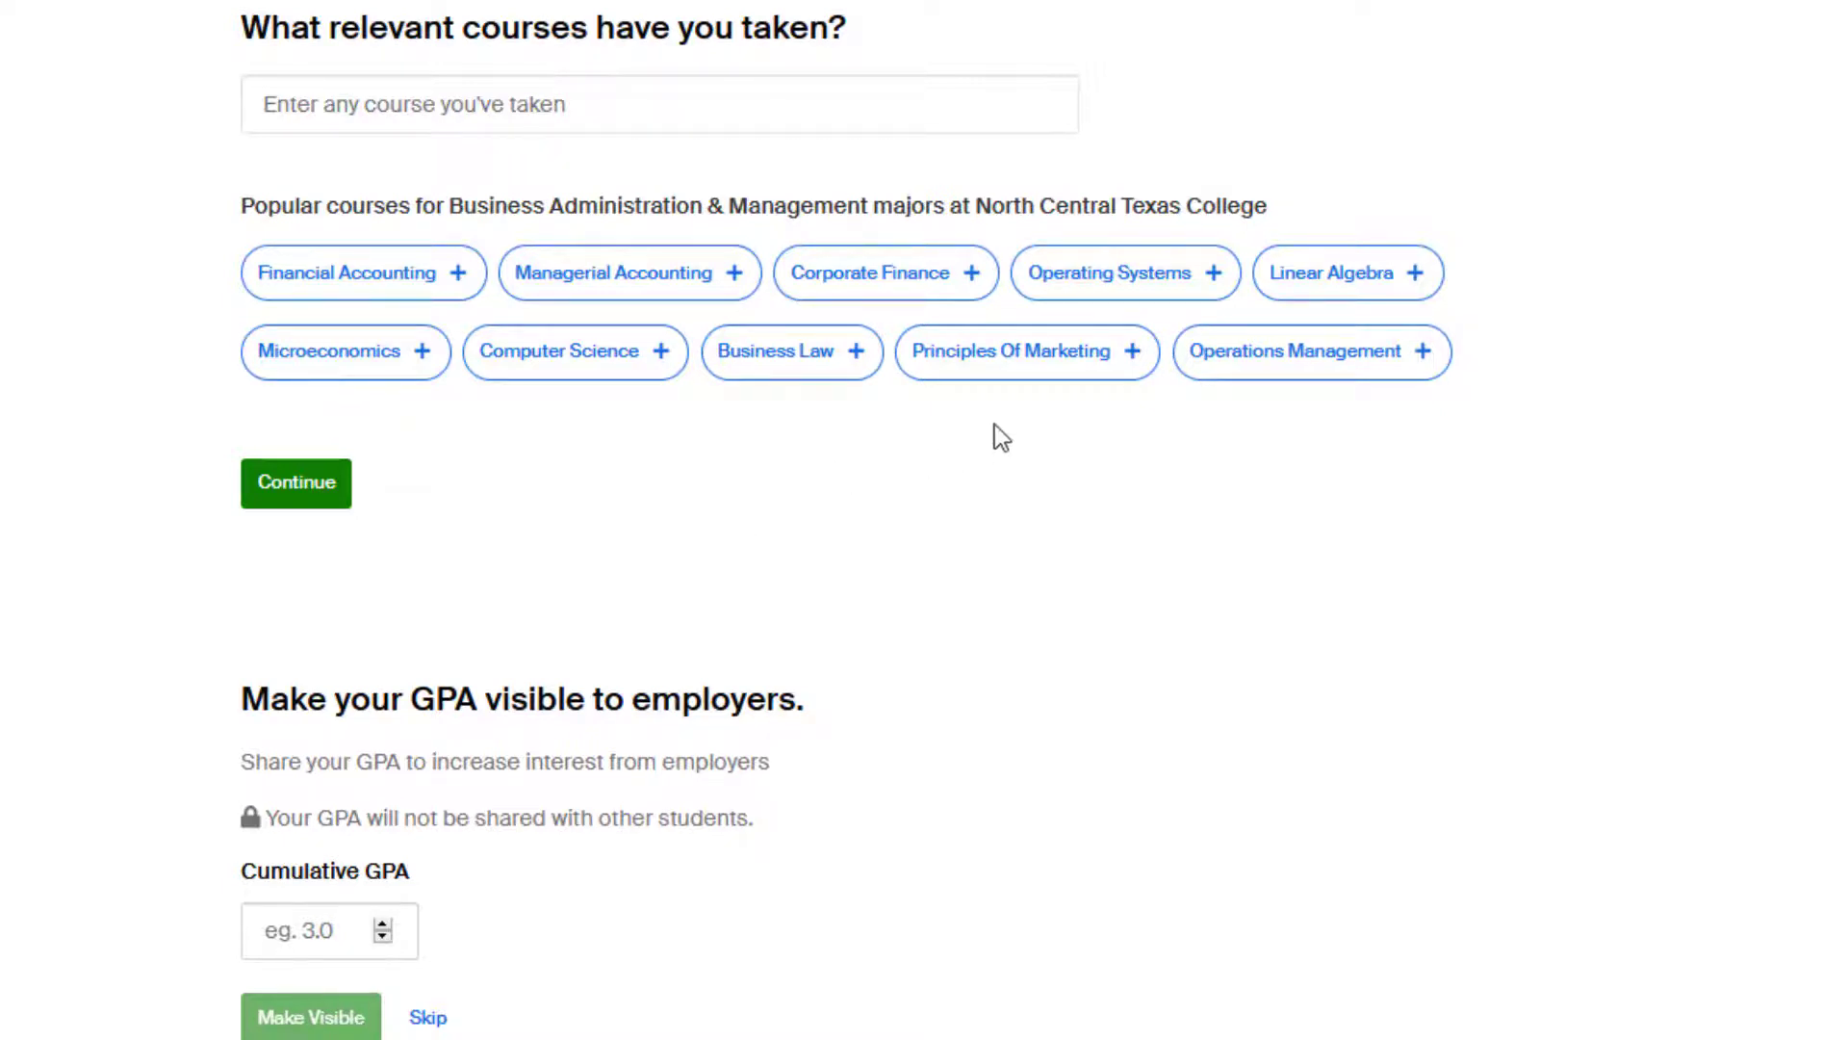
# Add Principles Of Marketing as a taken course, then enter a 3.8 cumulative GPA visible to employers.
pyautogui.click(1044, 362)
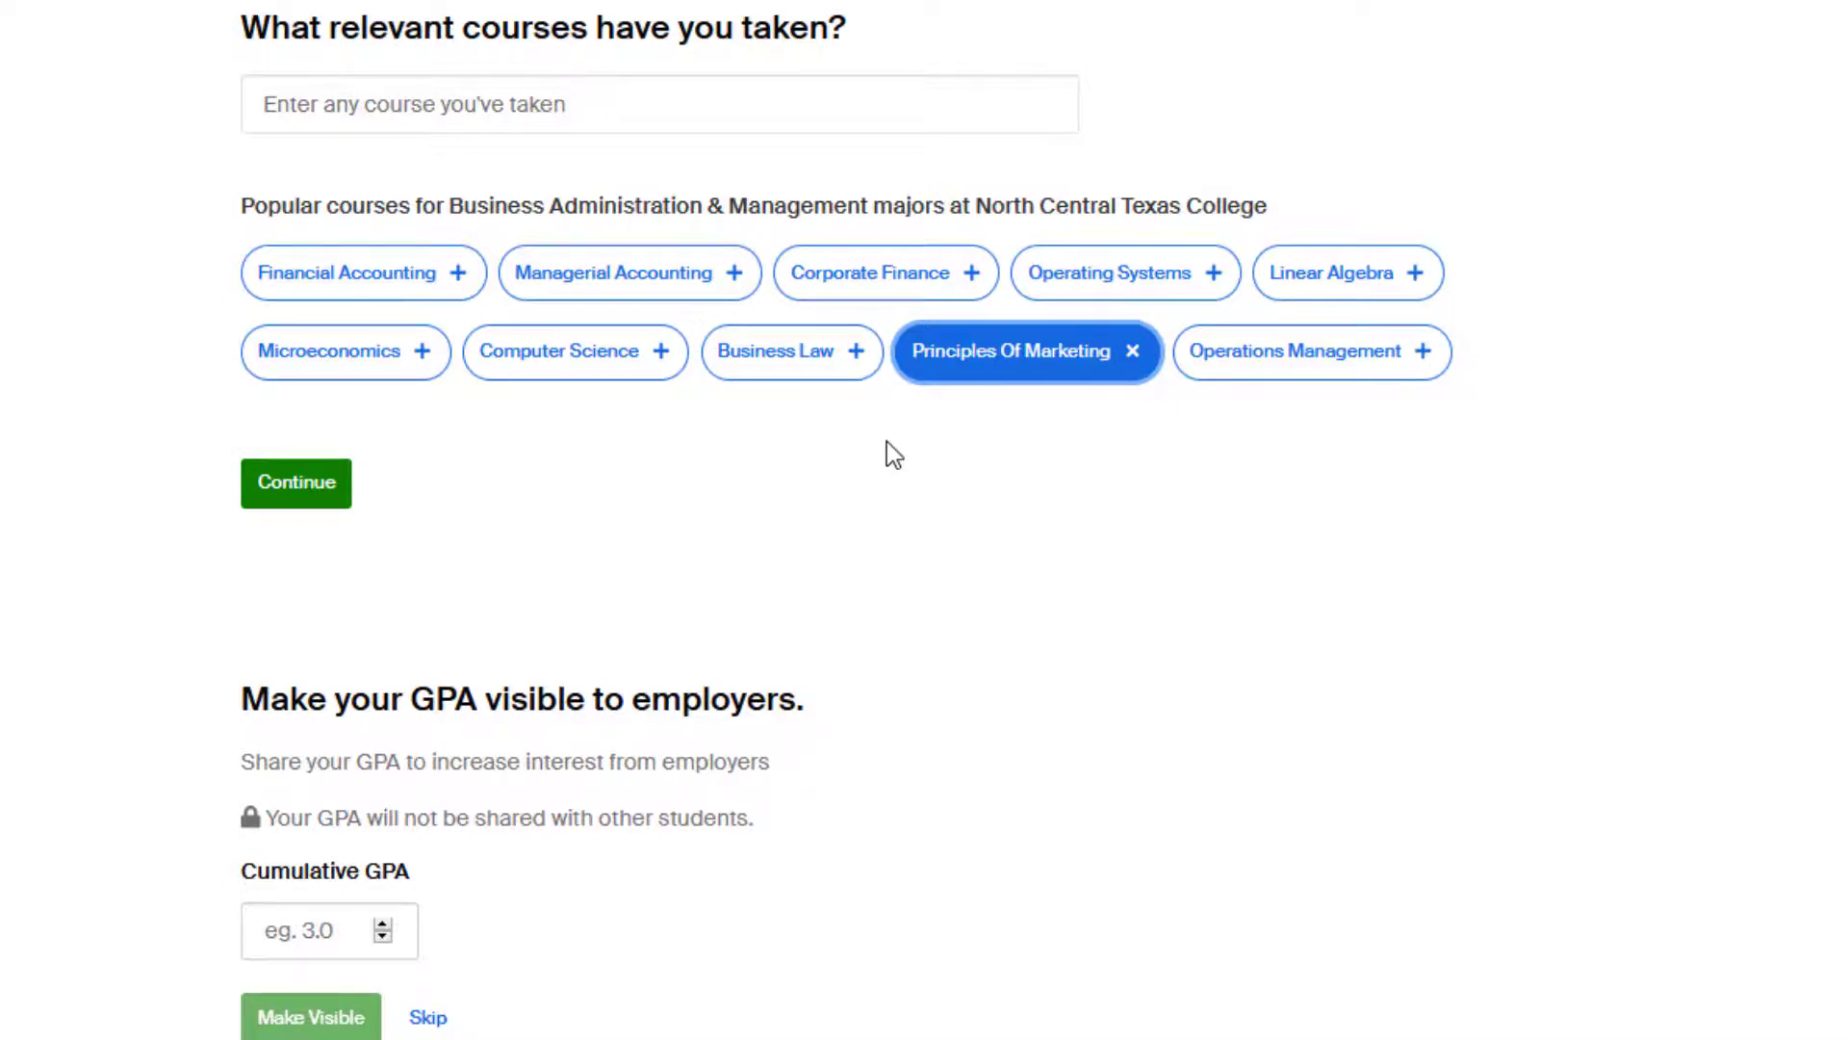
pyautogui.click(256, 486)
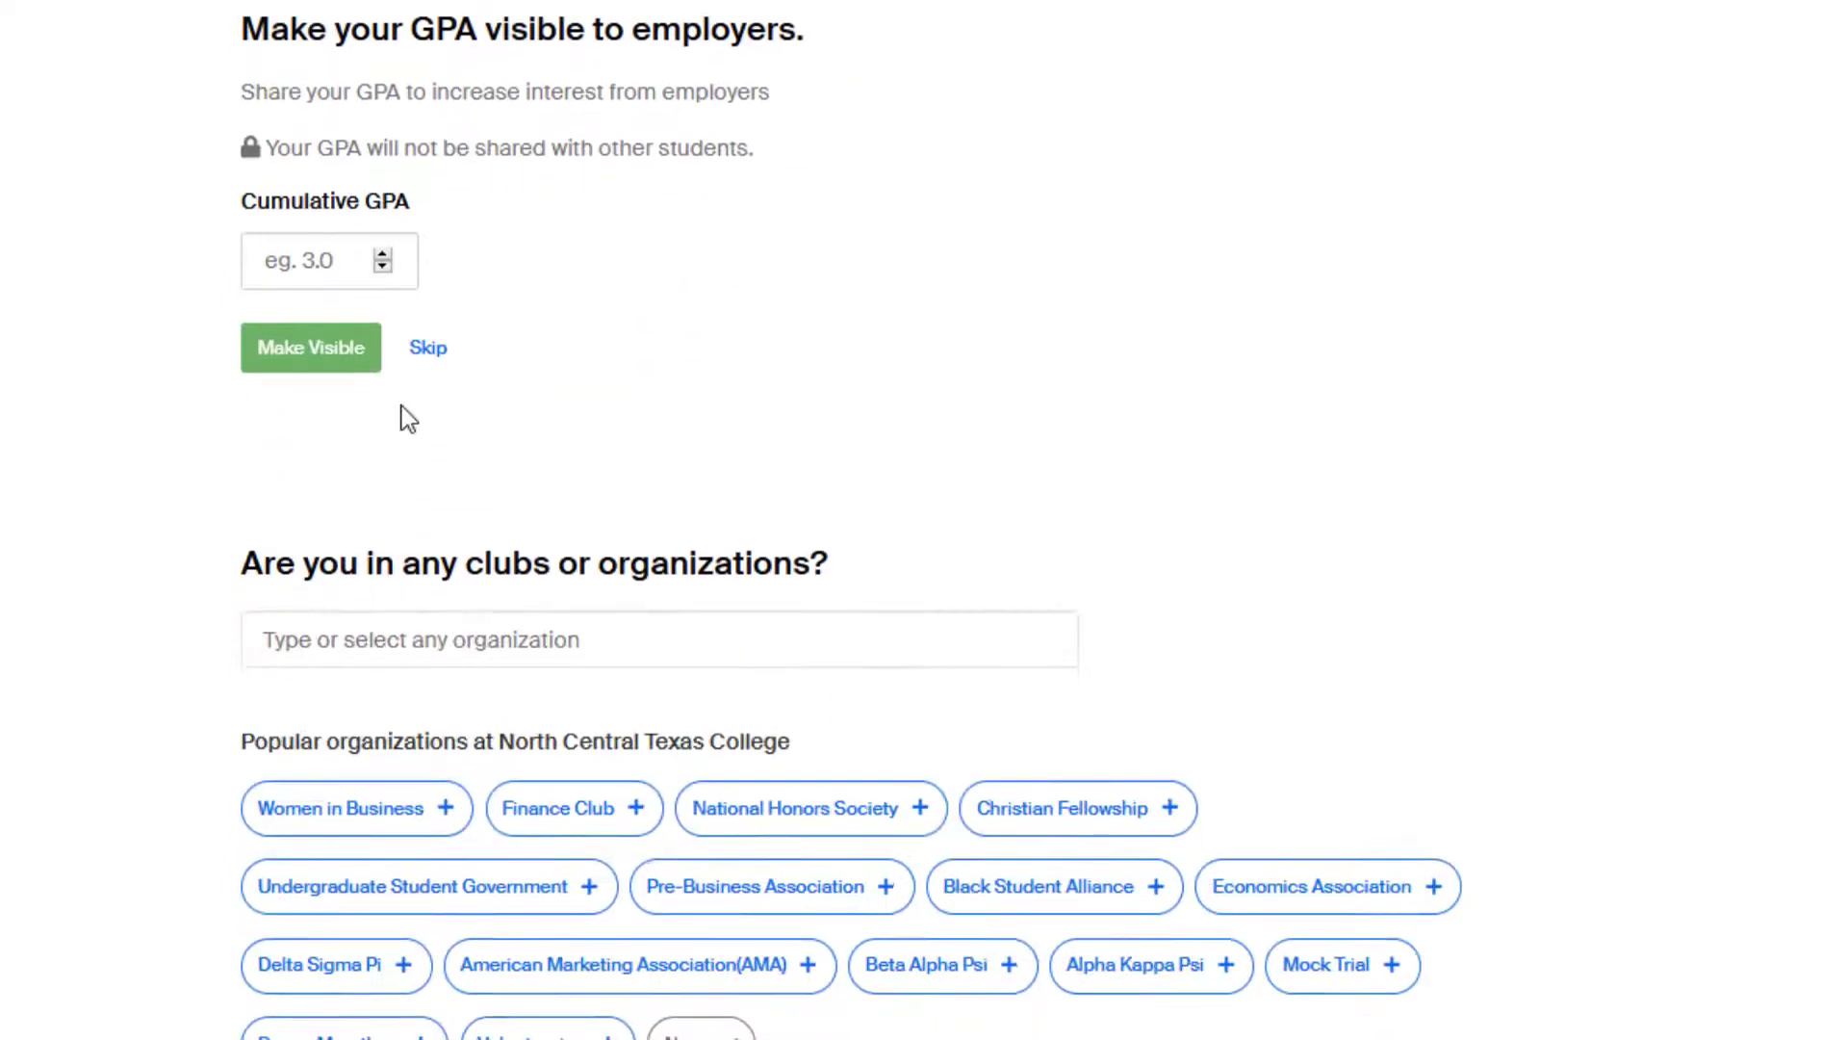
pyautogui.click(383, 254)
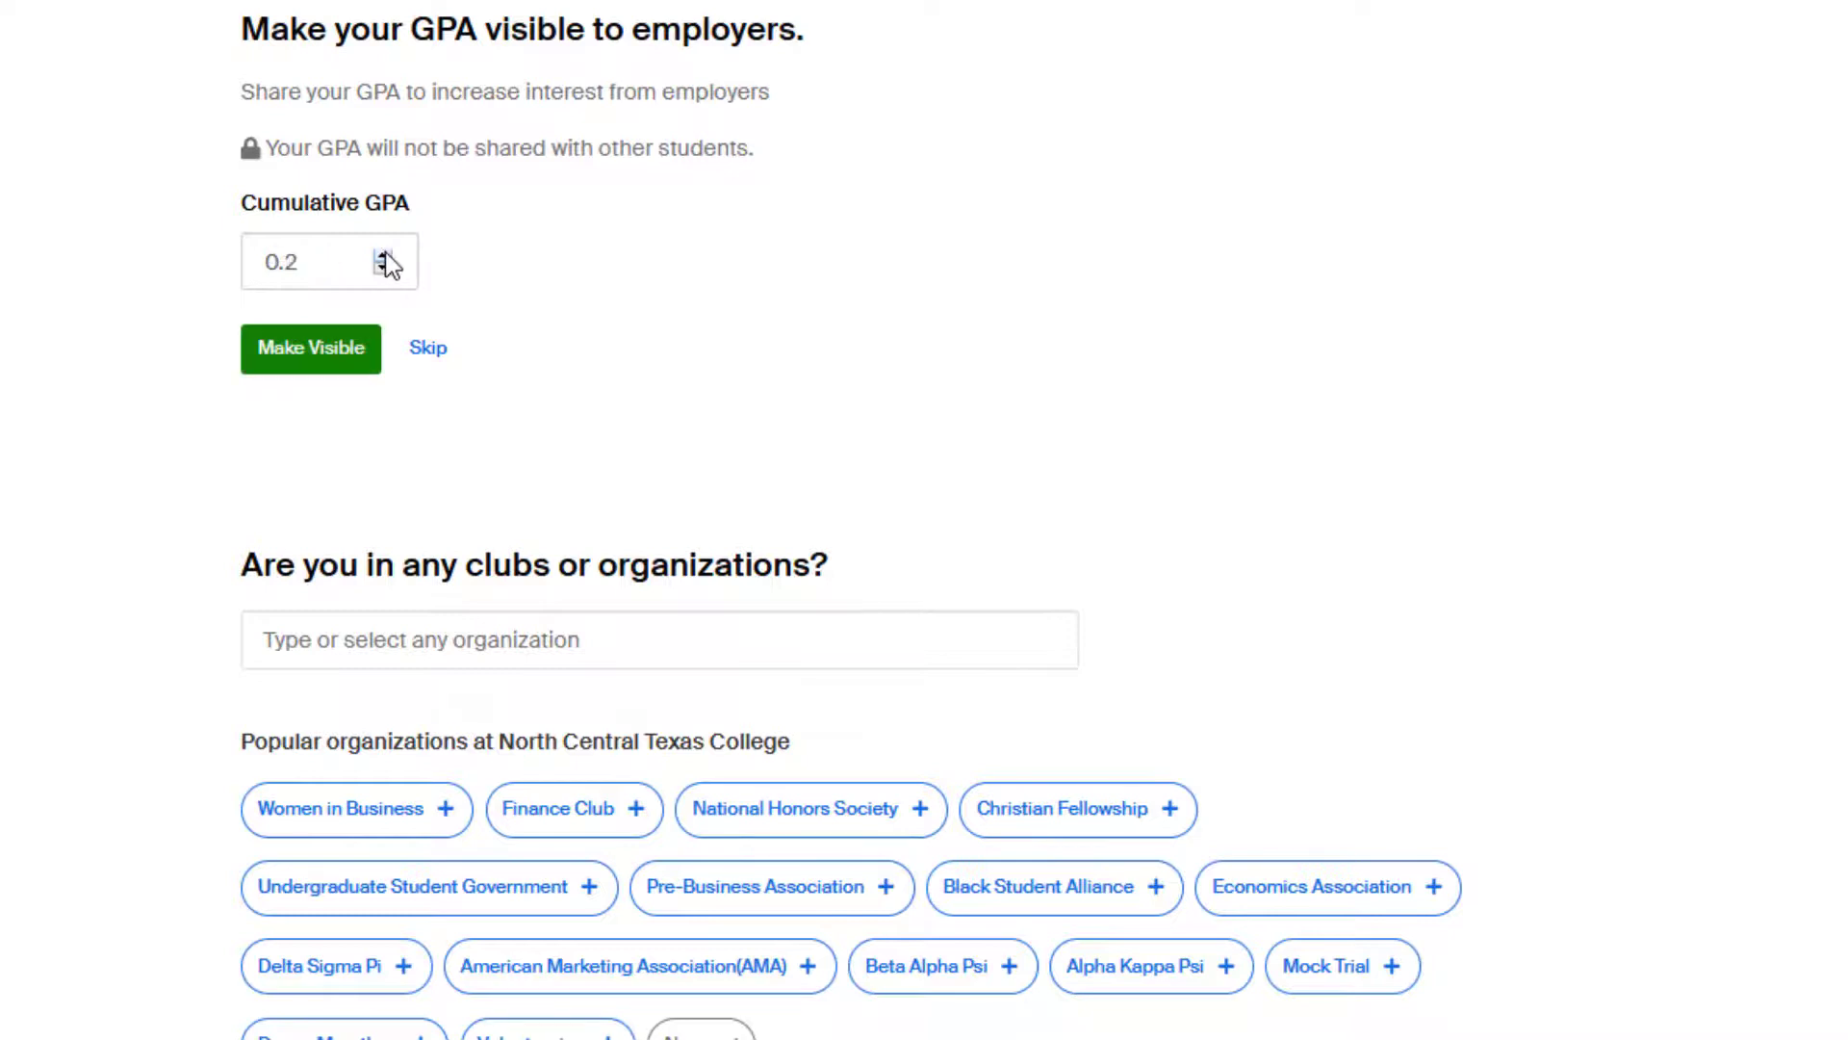
pyautogui.moveTo(383, 254); pyautogui.dragTo(383, 254)
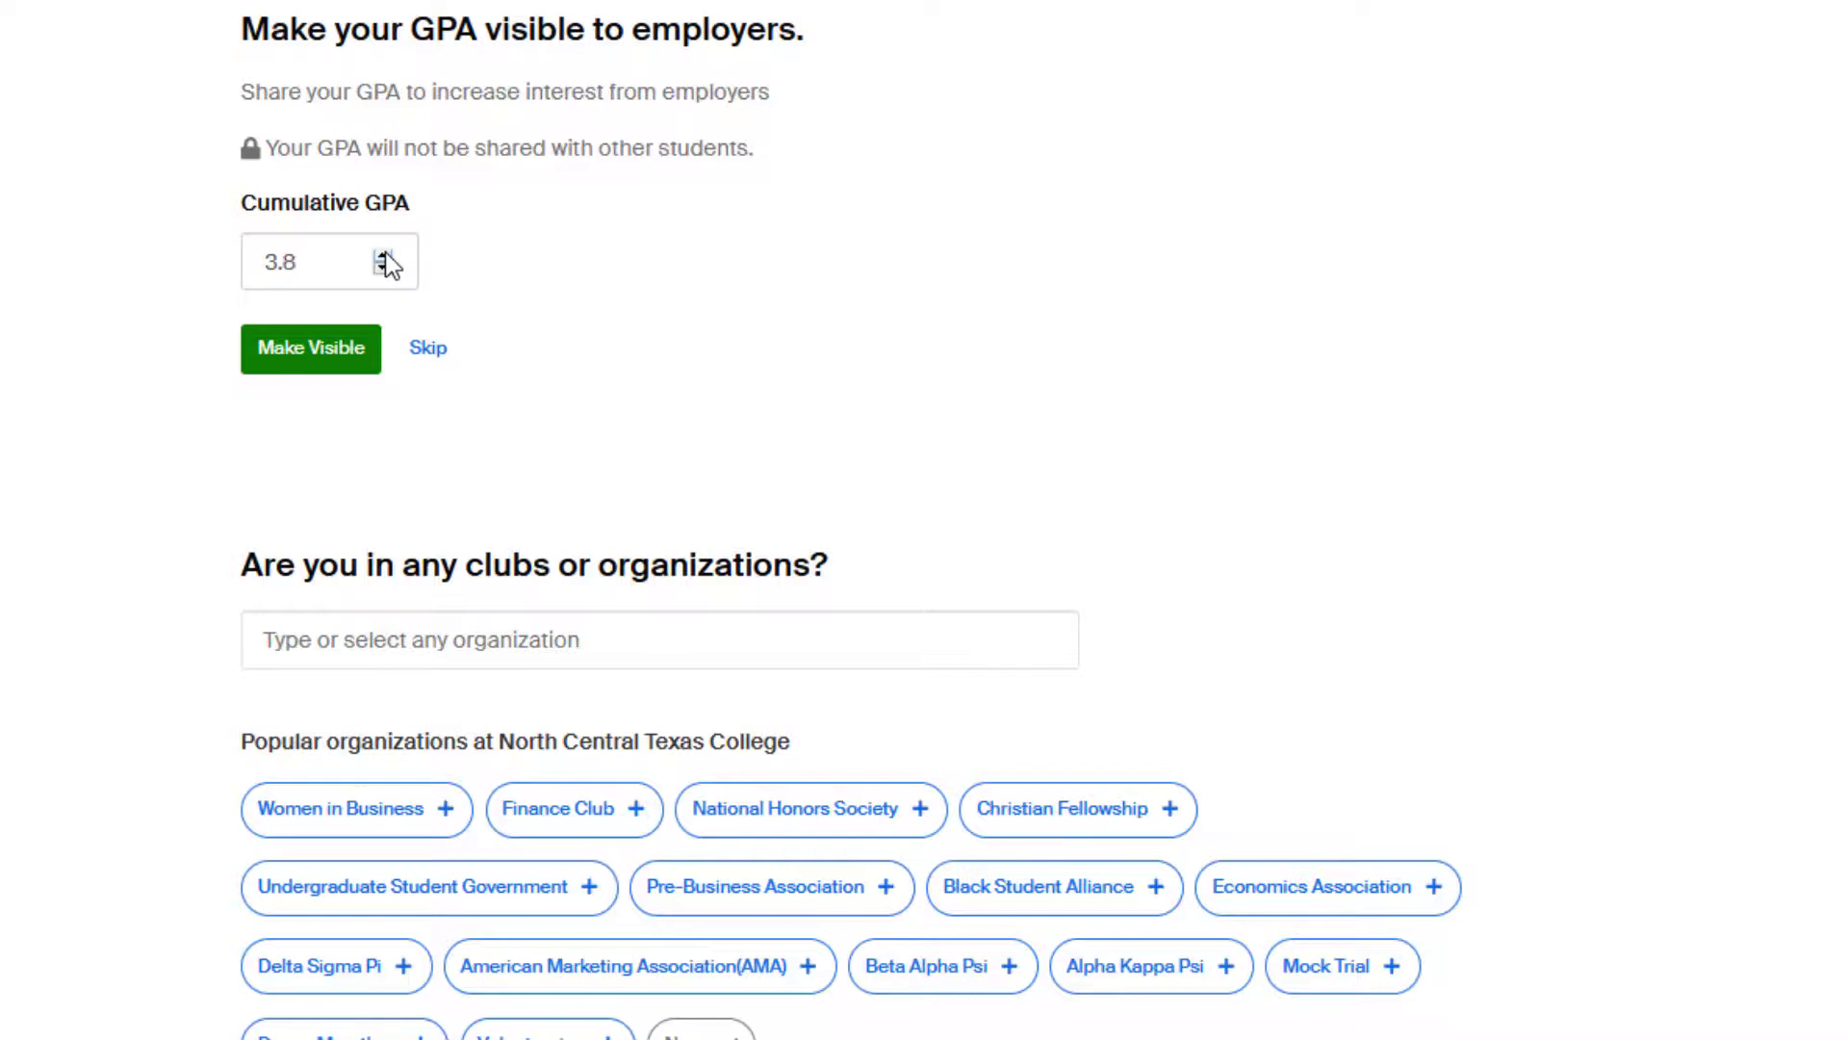
pyautogui.click(334, 366)
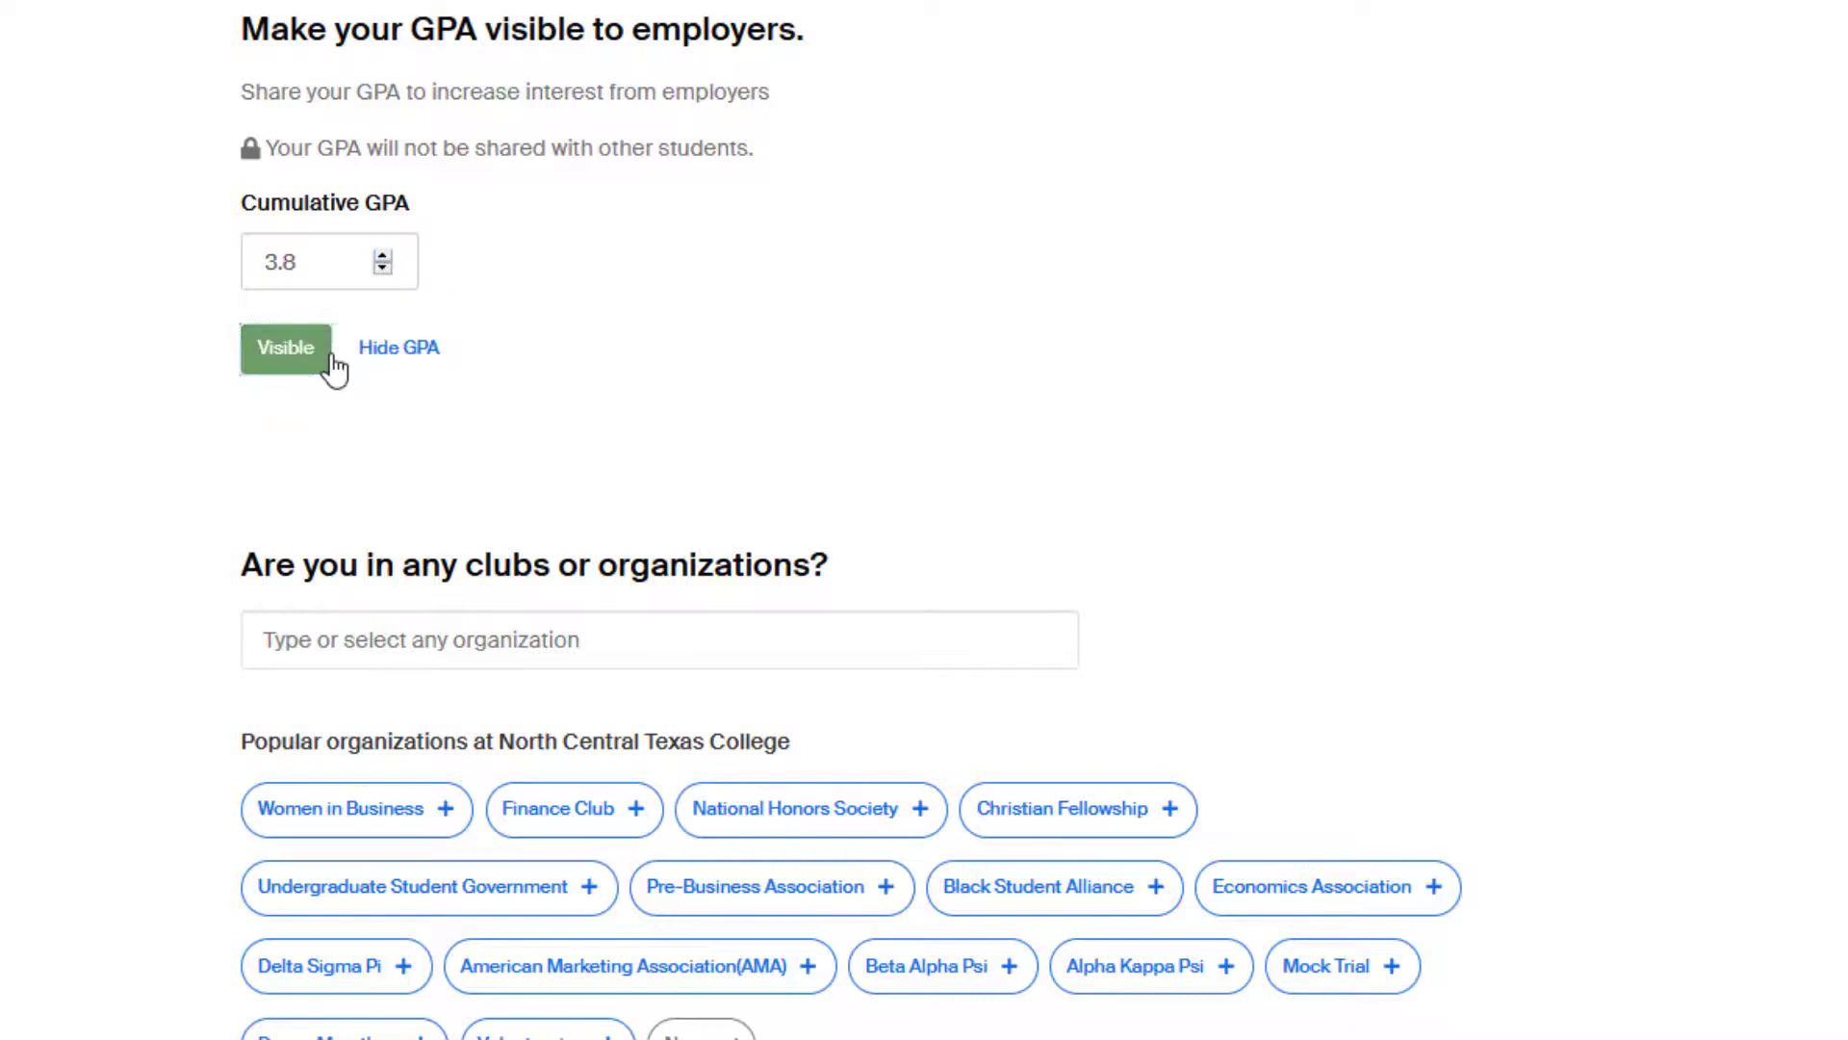
pyautogui.scroll(-2, 1287, 276)
pyautogui.scroll(-1, 1287, 276)
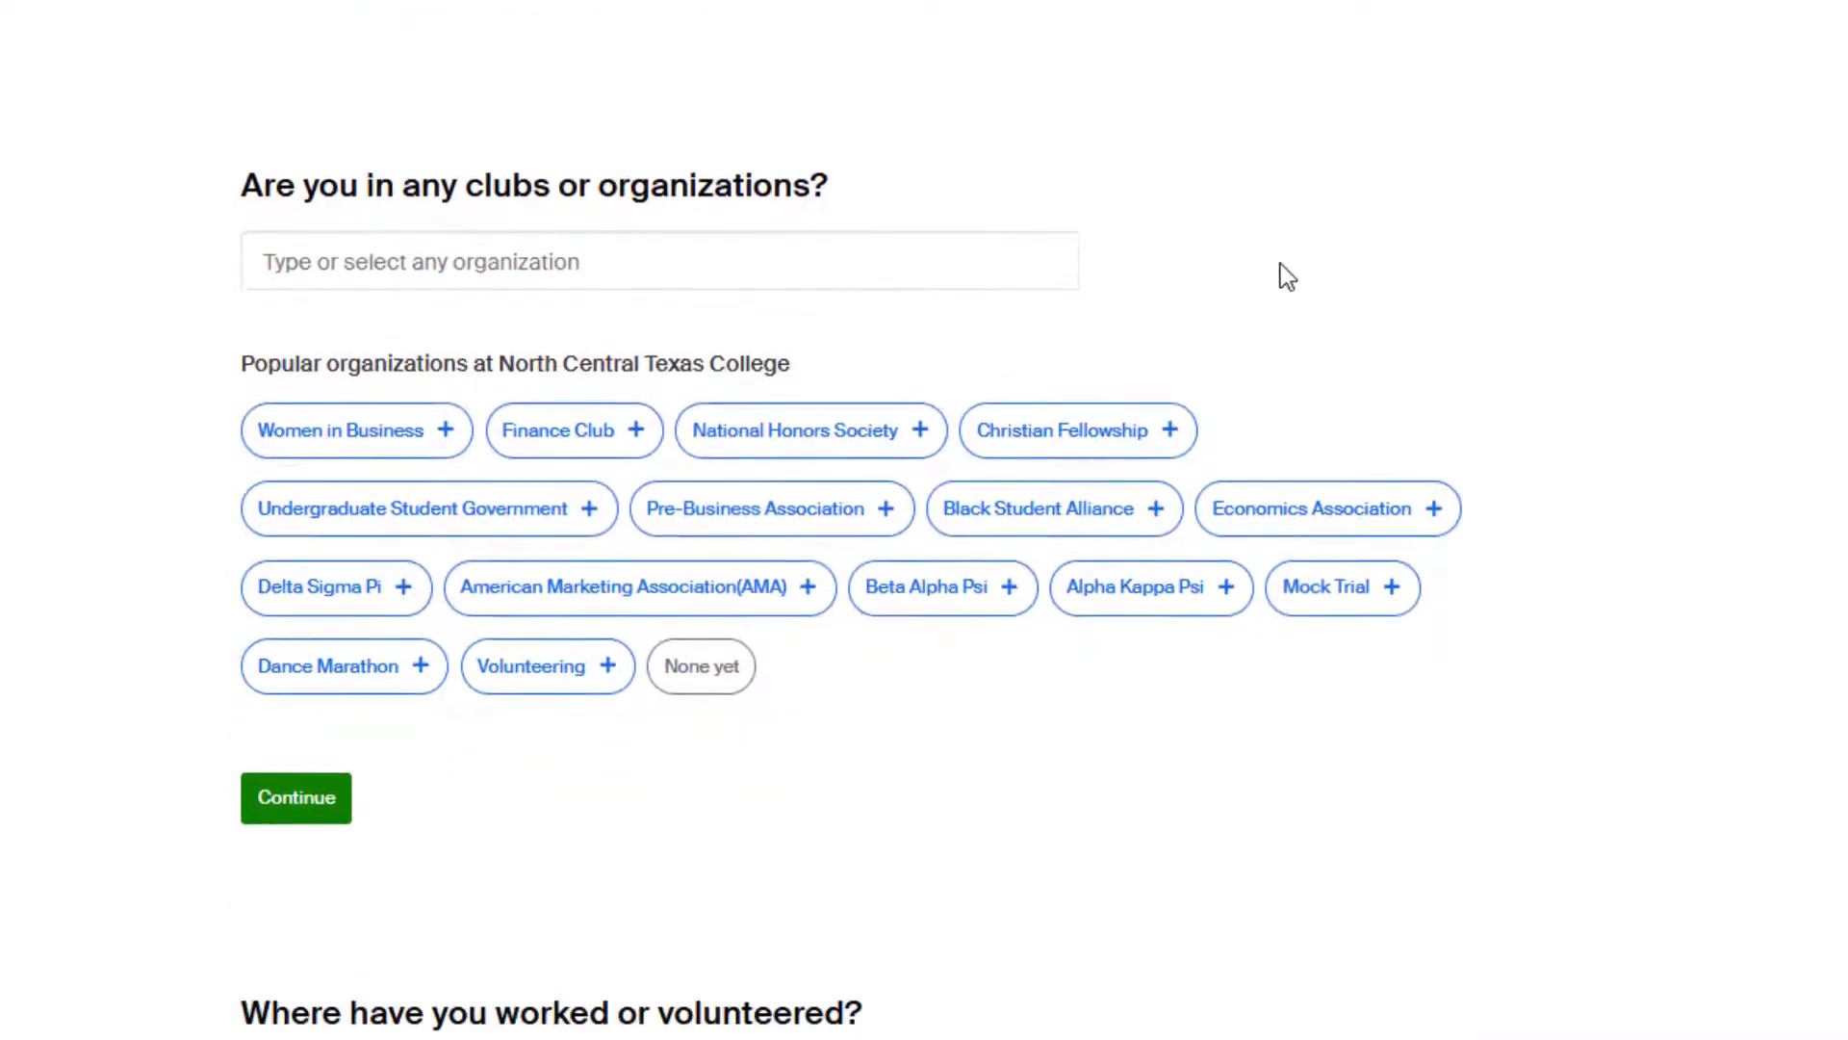
# Choose American Marketing Association (AMA) as the club and confirm the clubs answer.
pyautogui.scroll(-1, 1280, 263)
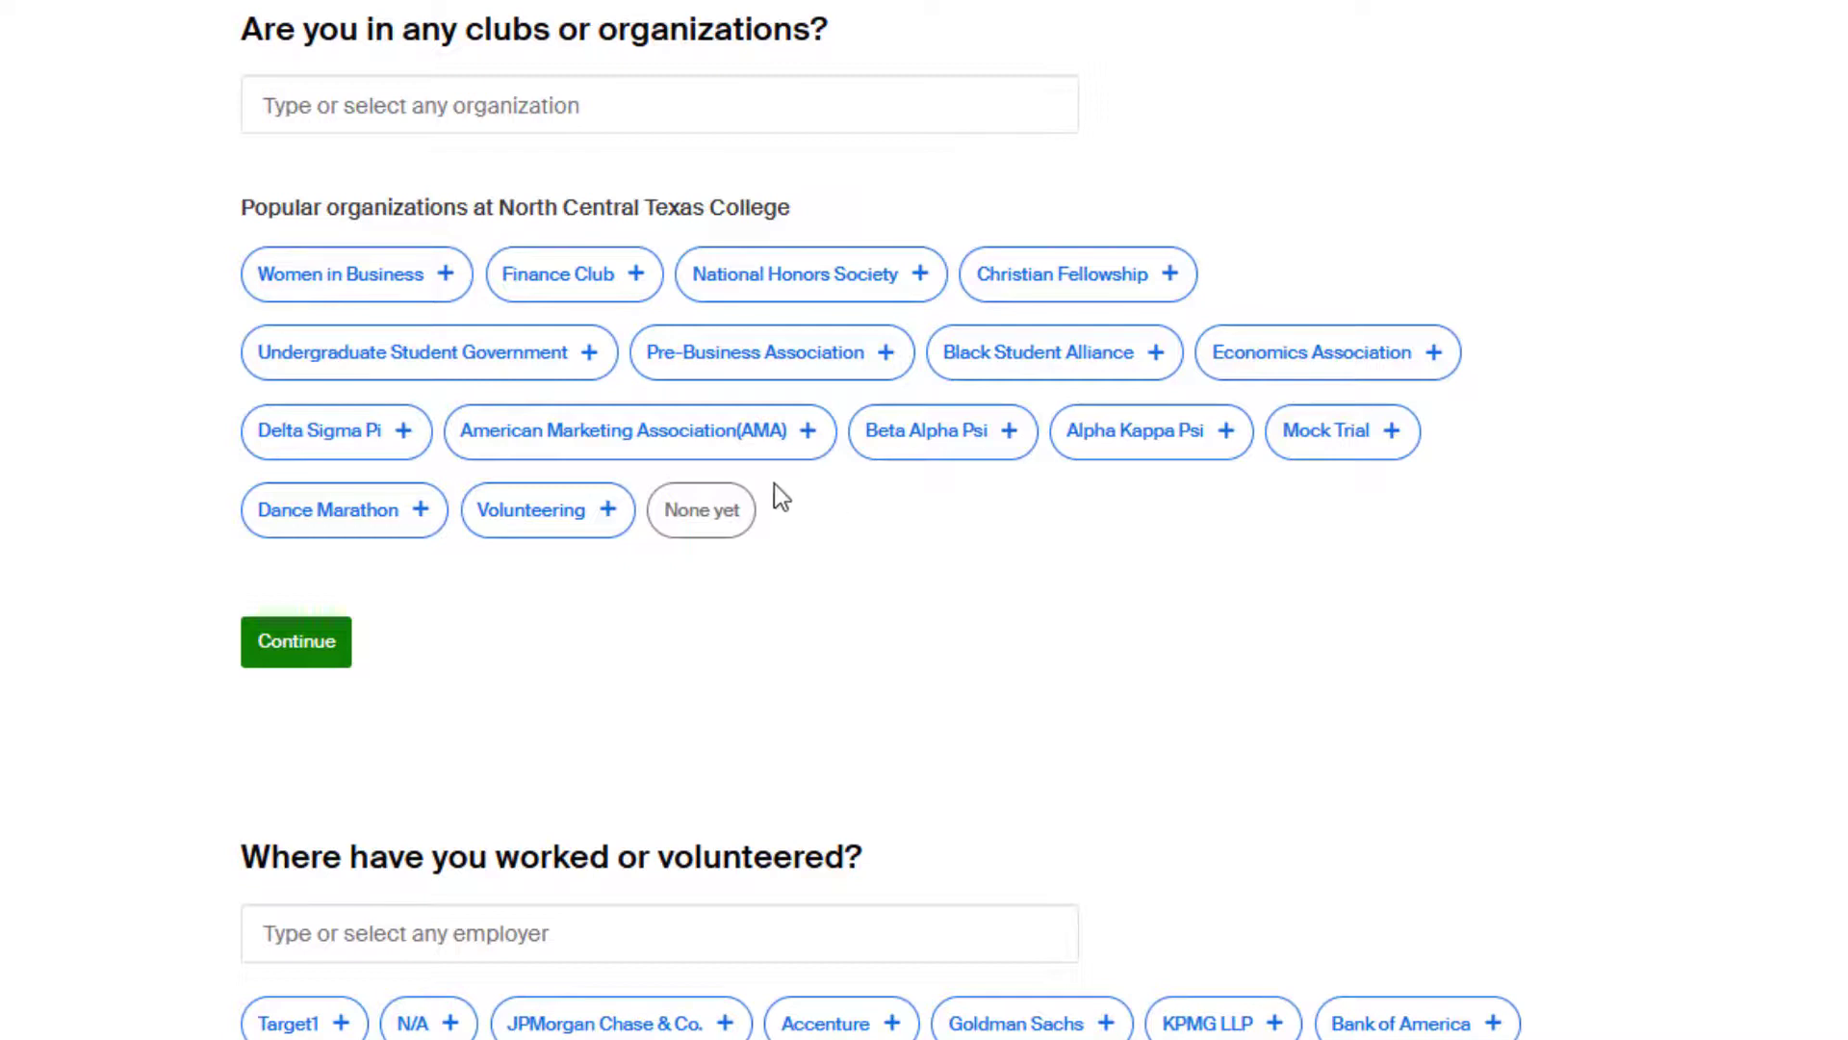
pyautogui.click(704, 441)
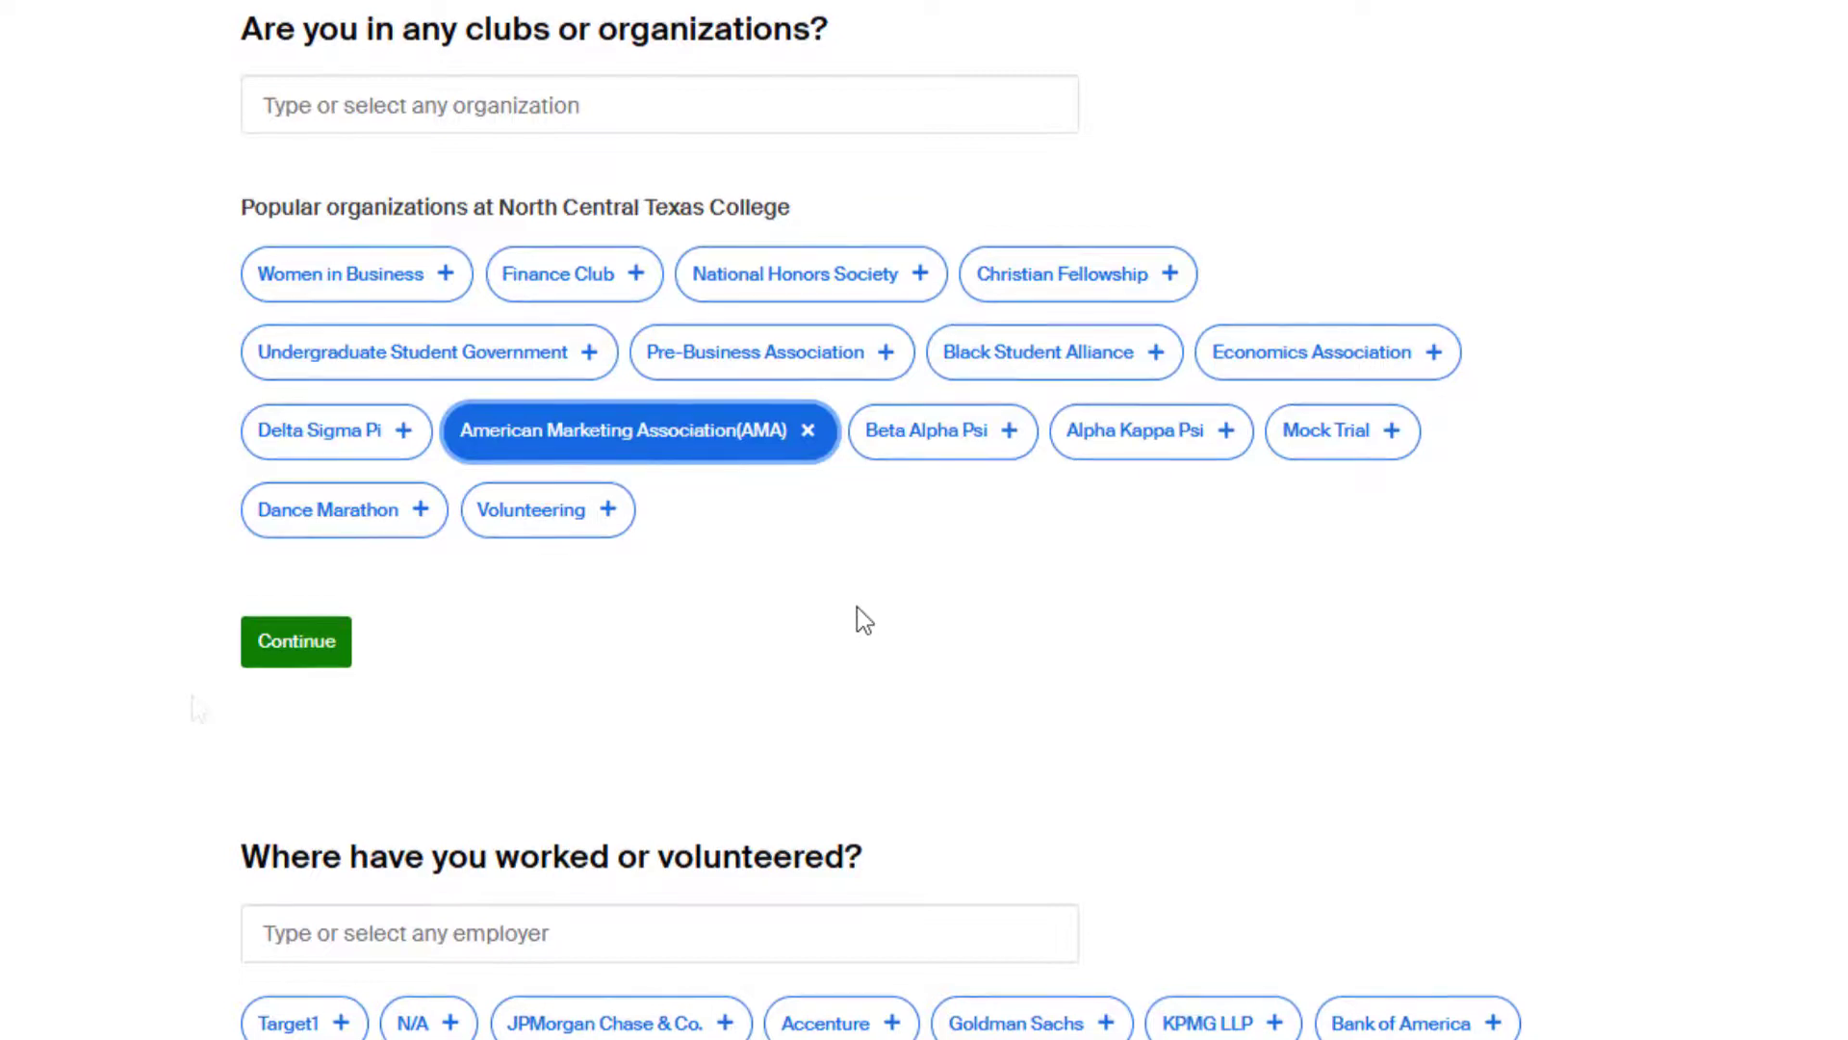
pyautogui.click(306, 643)
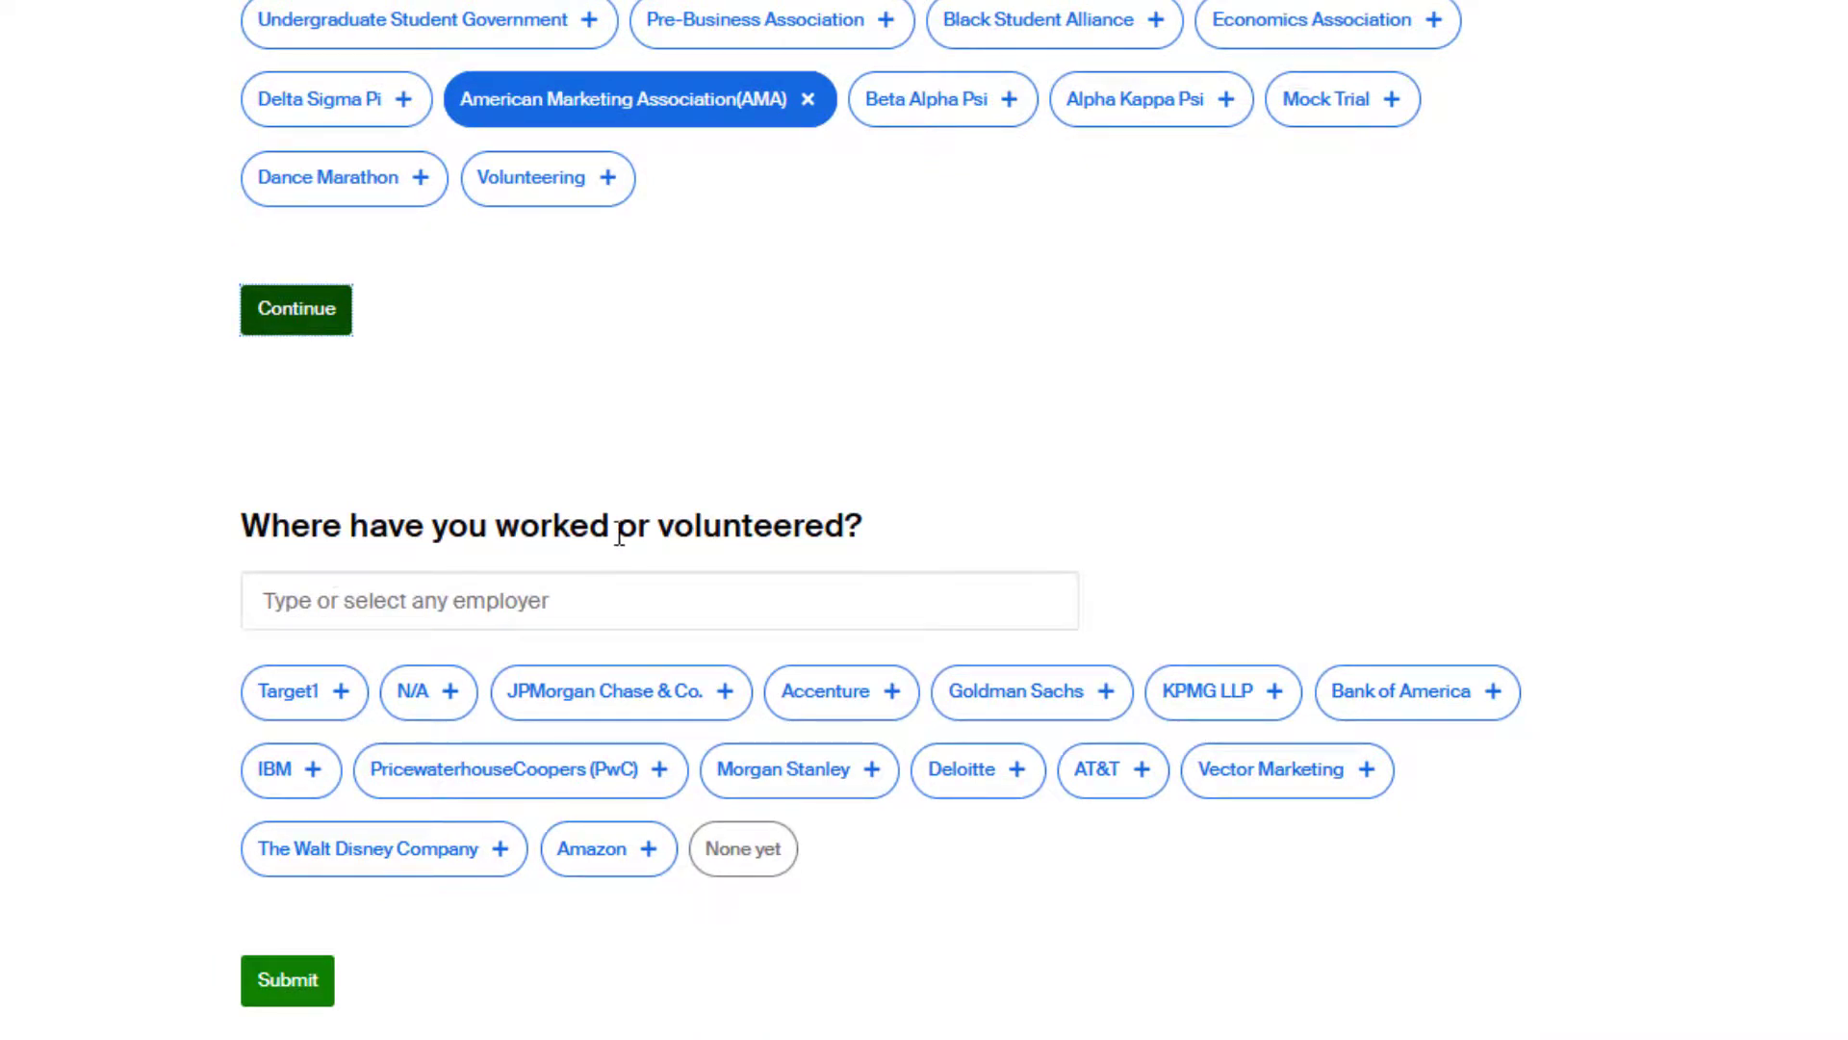
pyautogui.moveTo(508, 525); pyautogui.dragTo(705, 524)
# Save a work entry with Walmart as employer and Cashier as role, then submit the profile.
pyautogui.click(1055, 510)
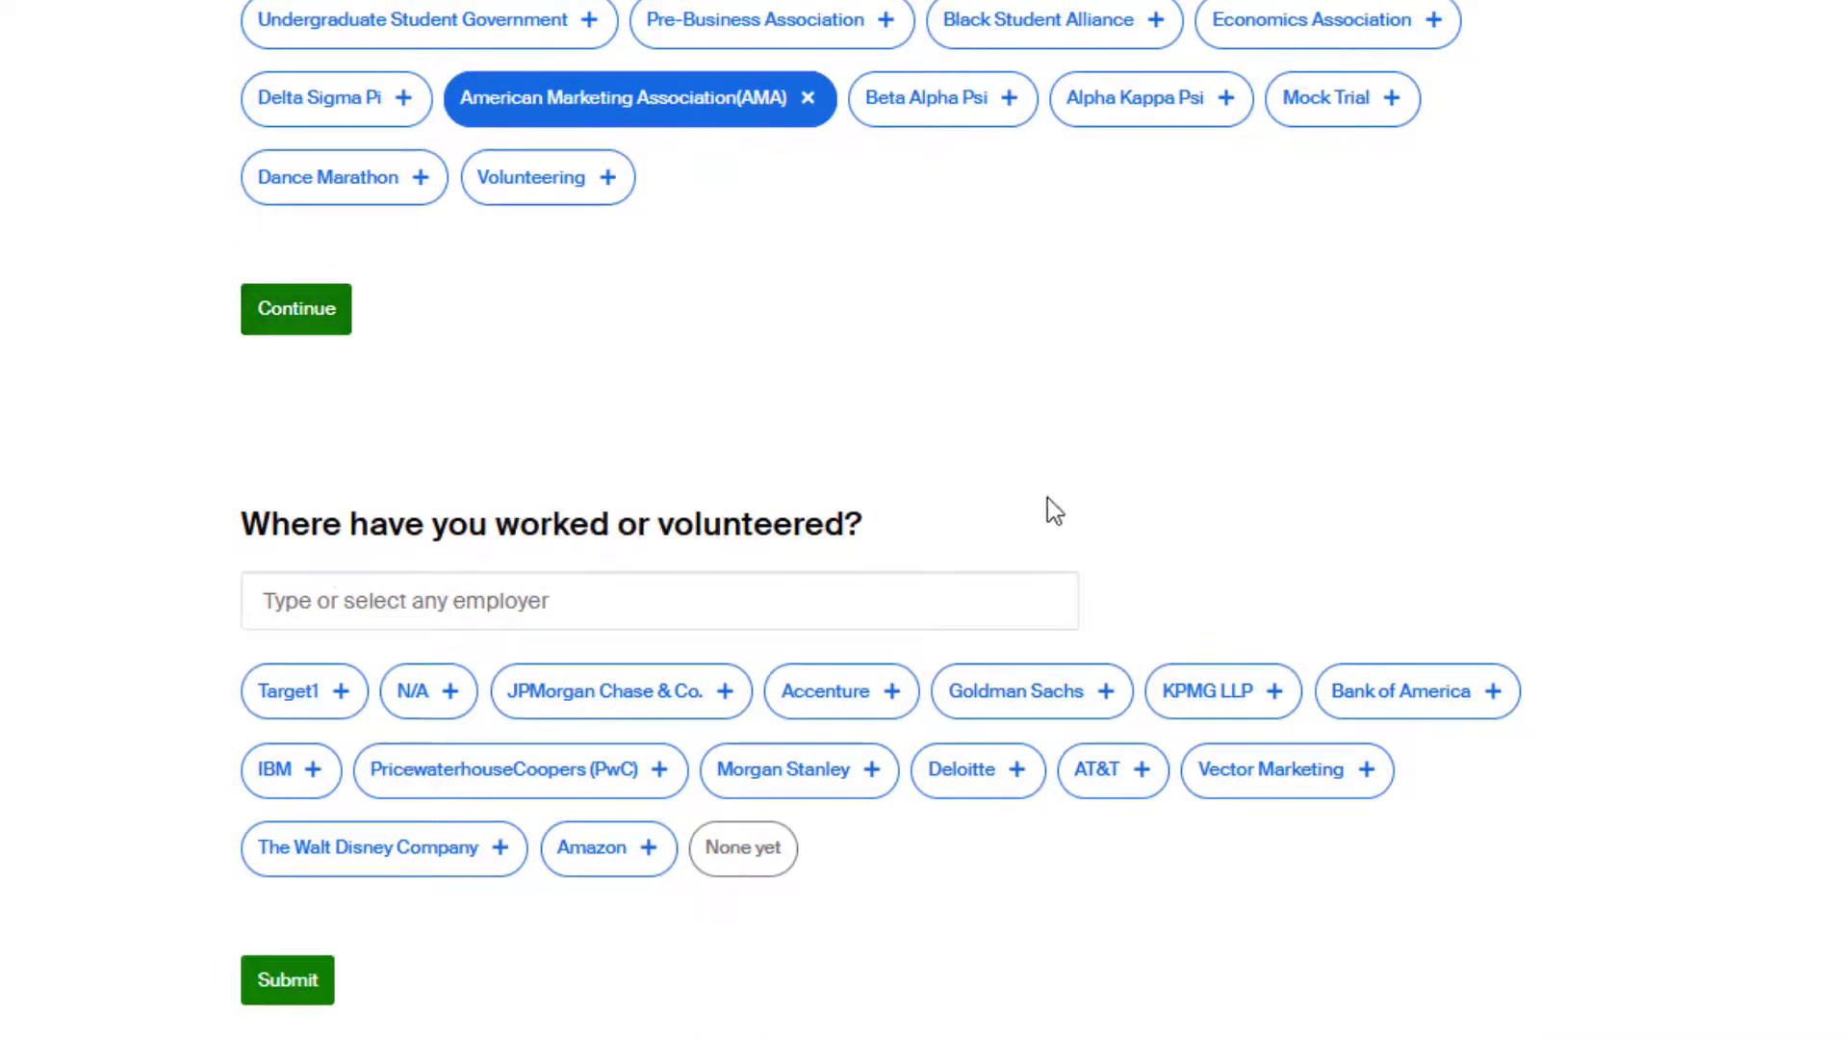
pyautogui.click(913, 598)
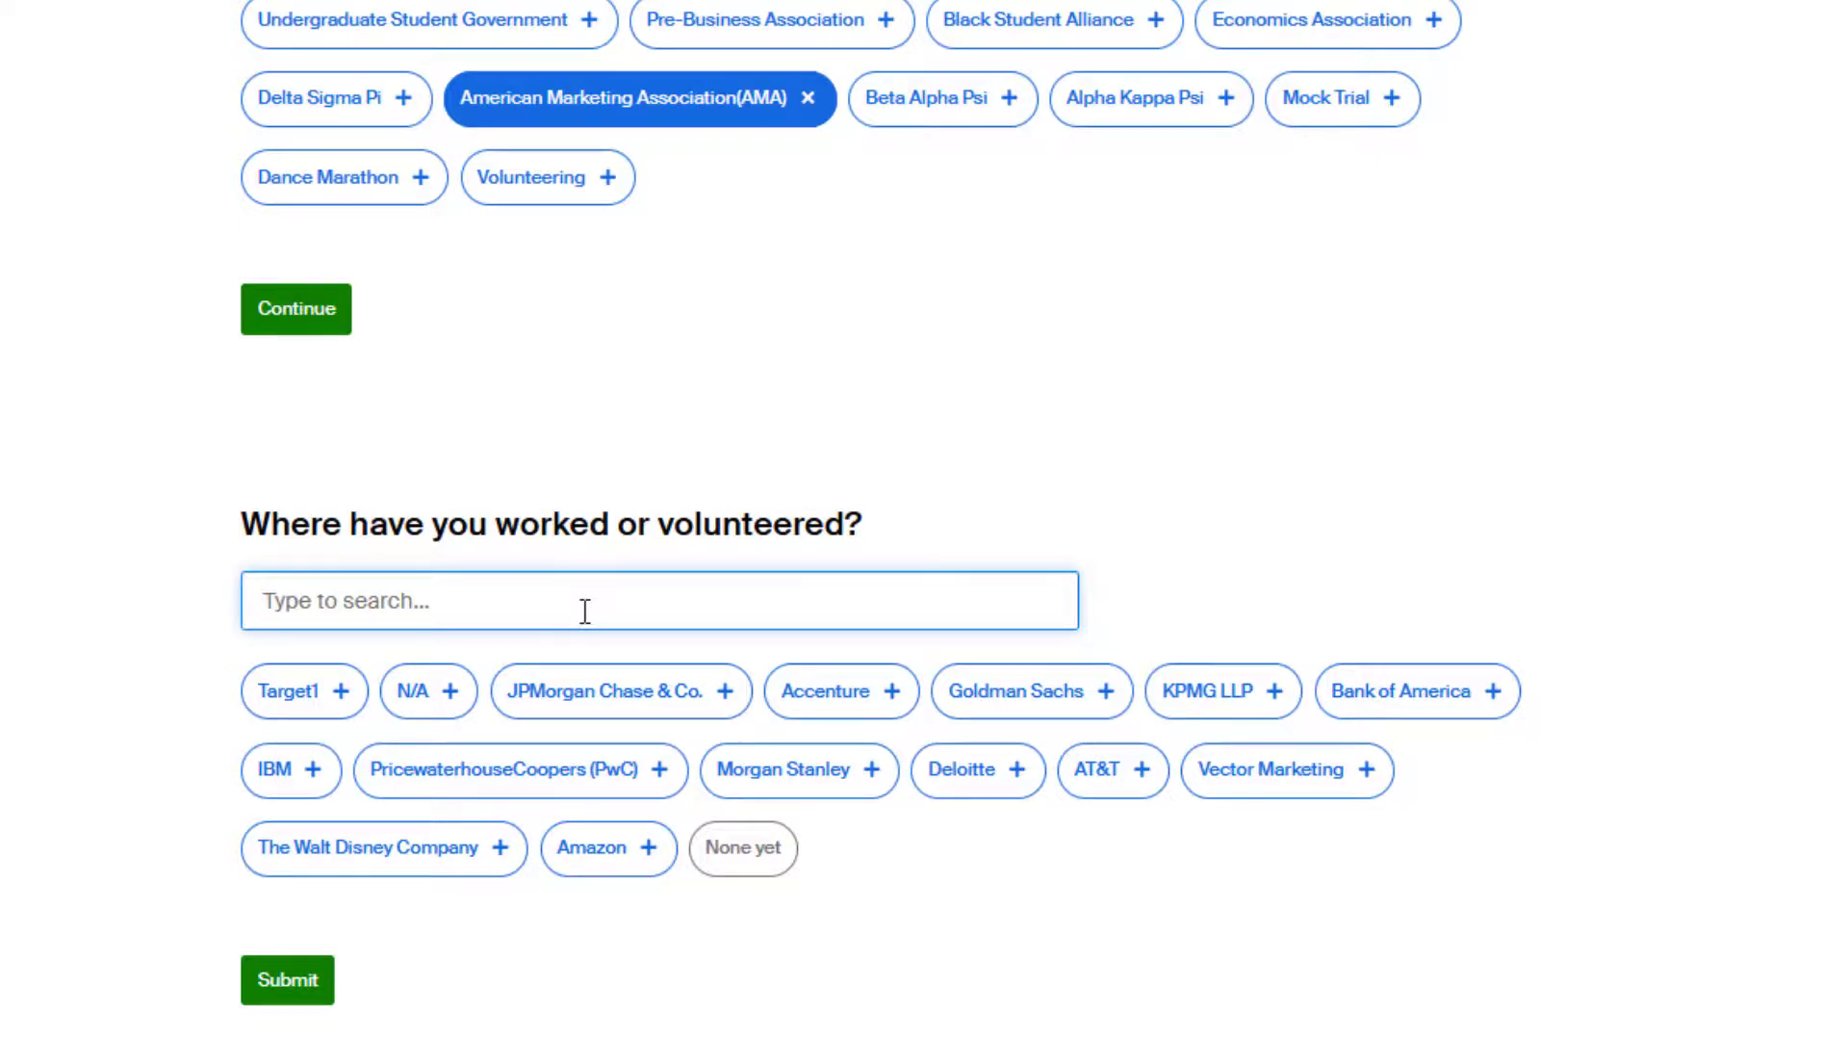
pyautogui.write('Walmart')
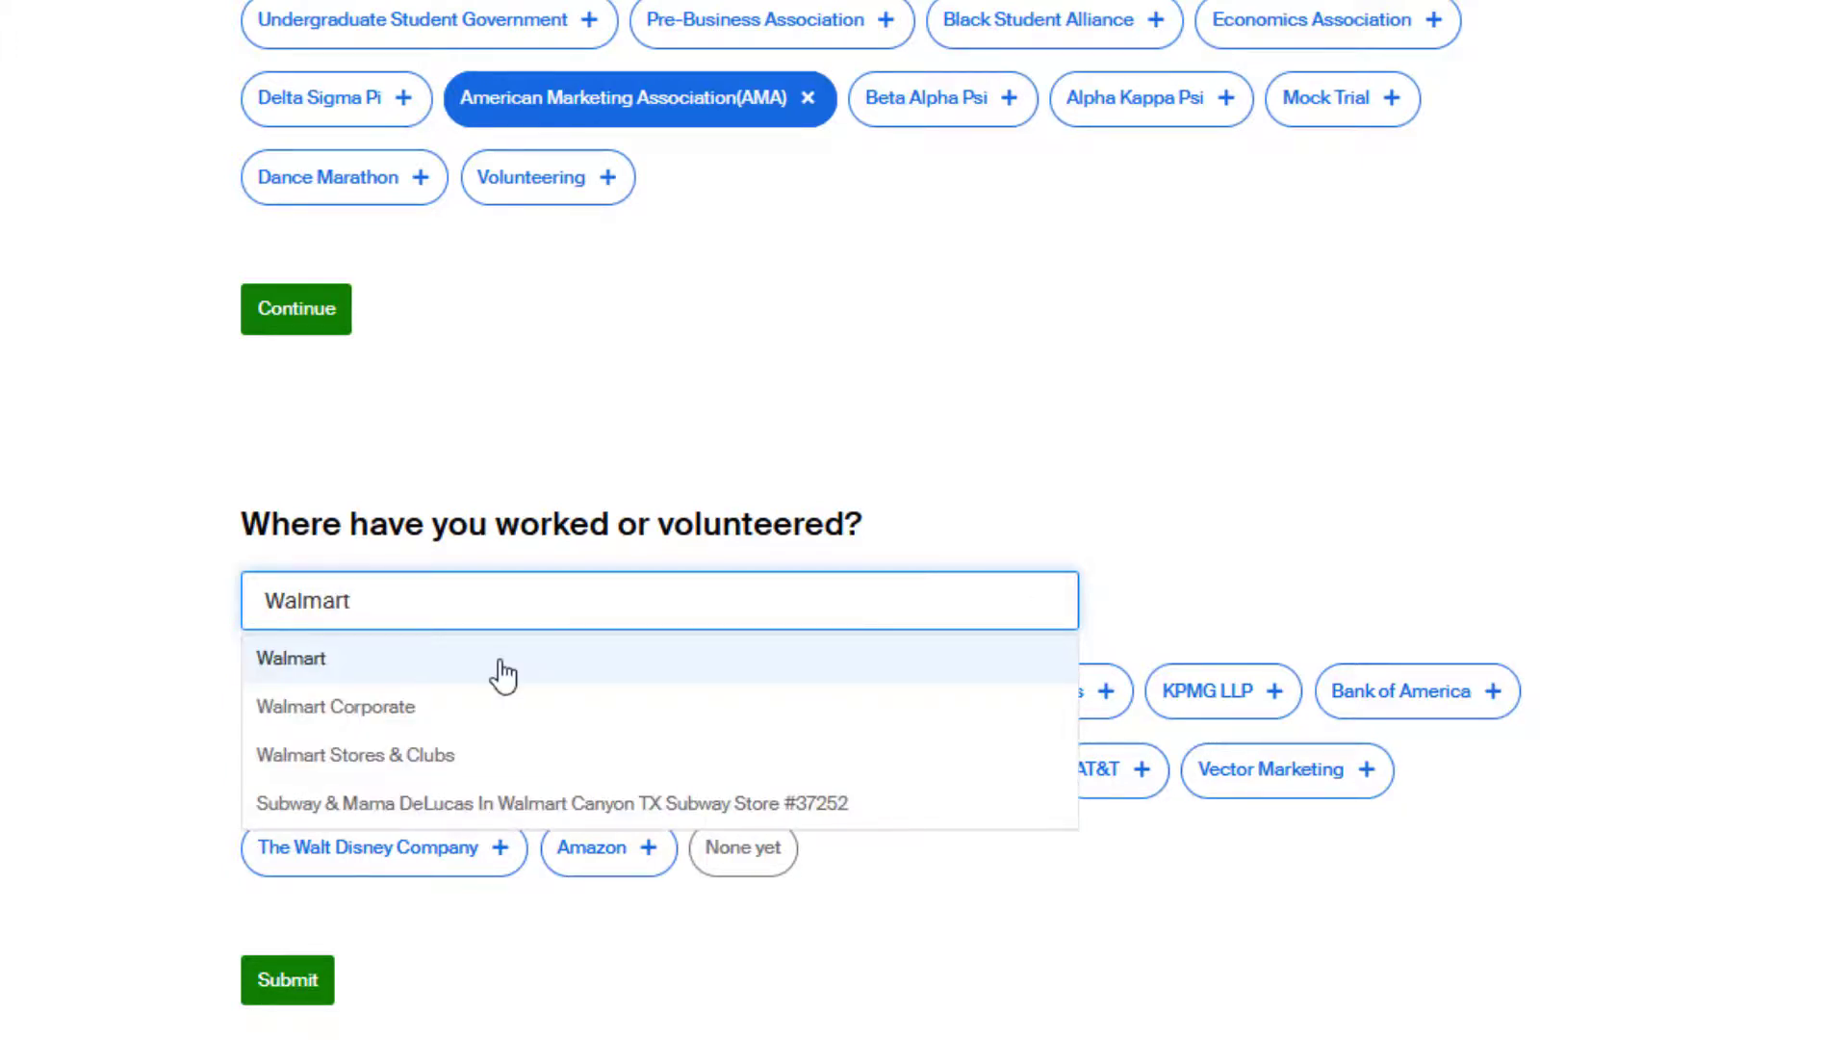
pyautogui.click(502, 673)
pyautogui.click(511, 840)
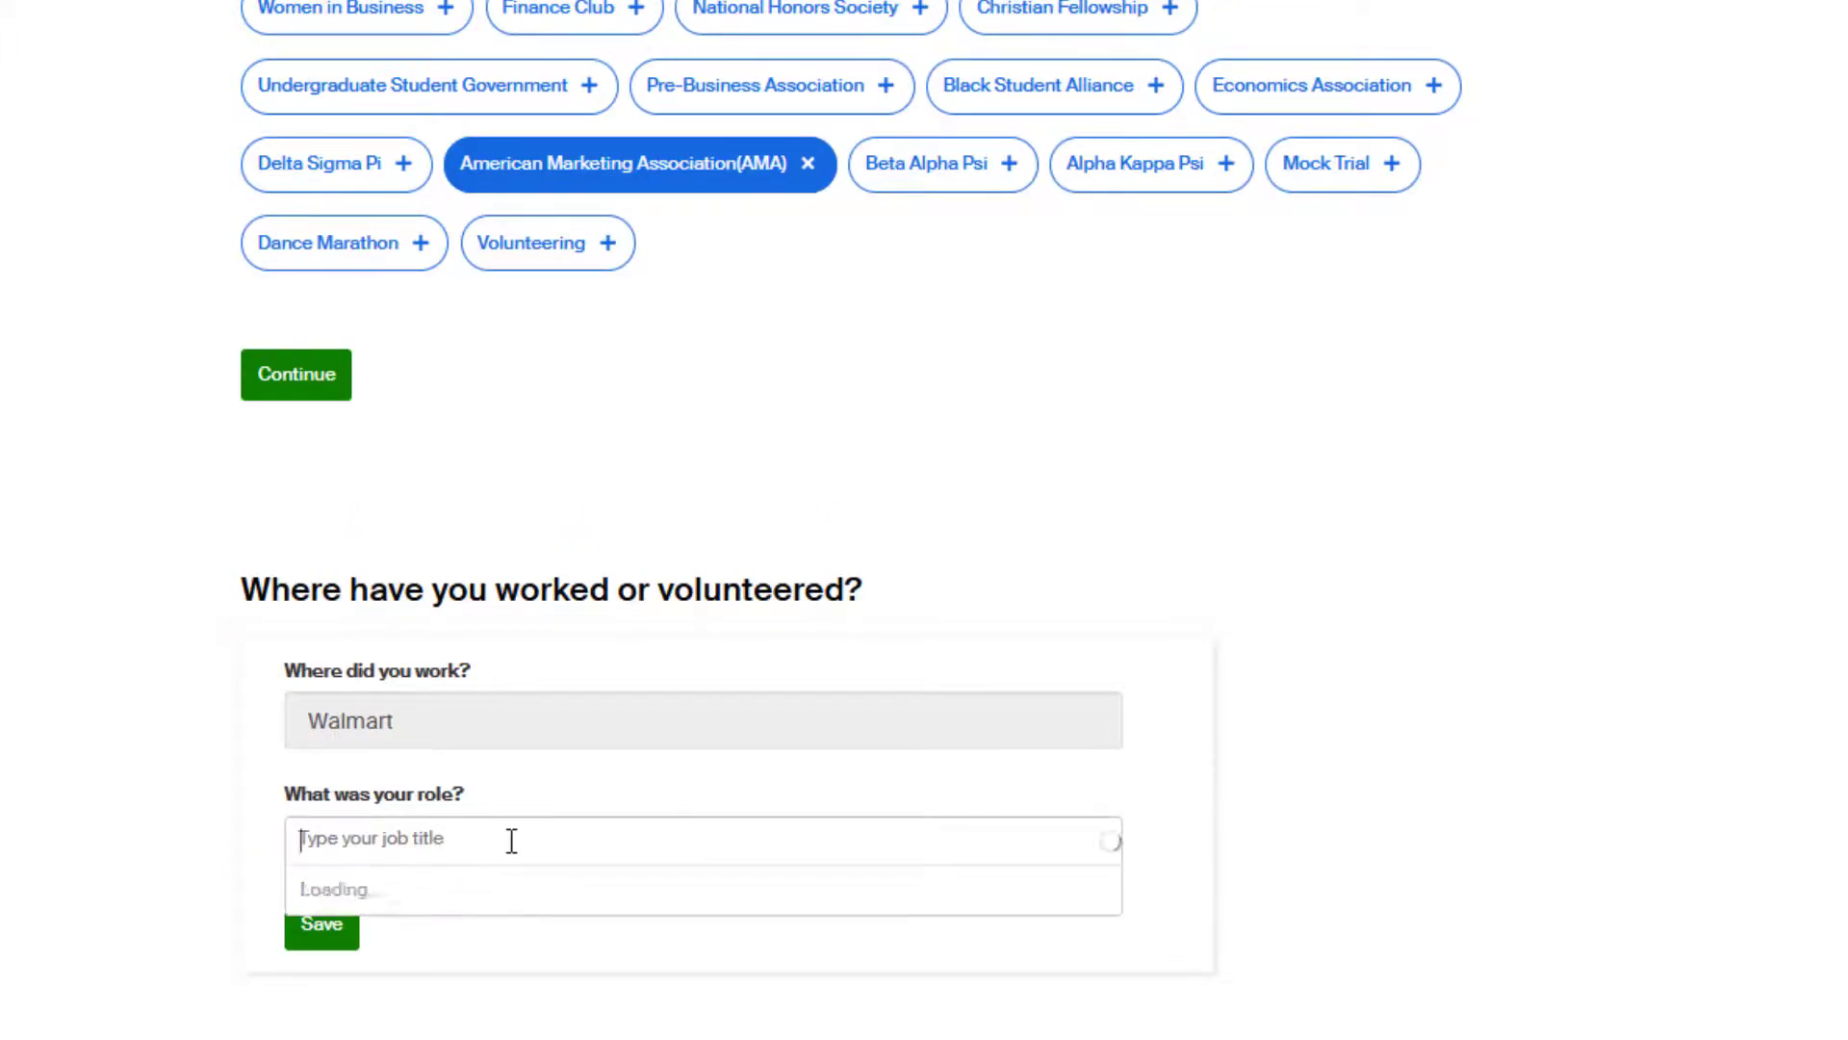
pyautogui.write('Cas')
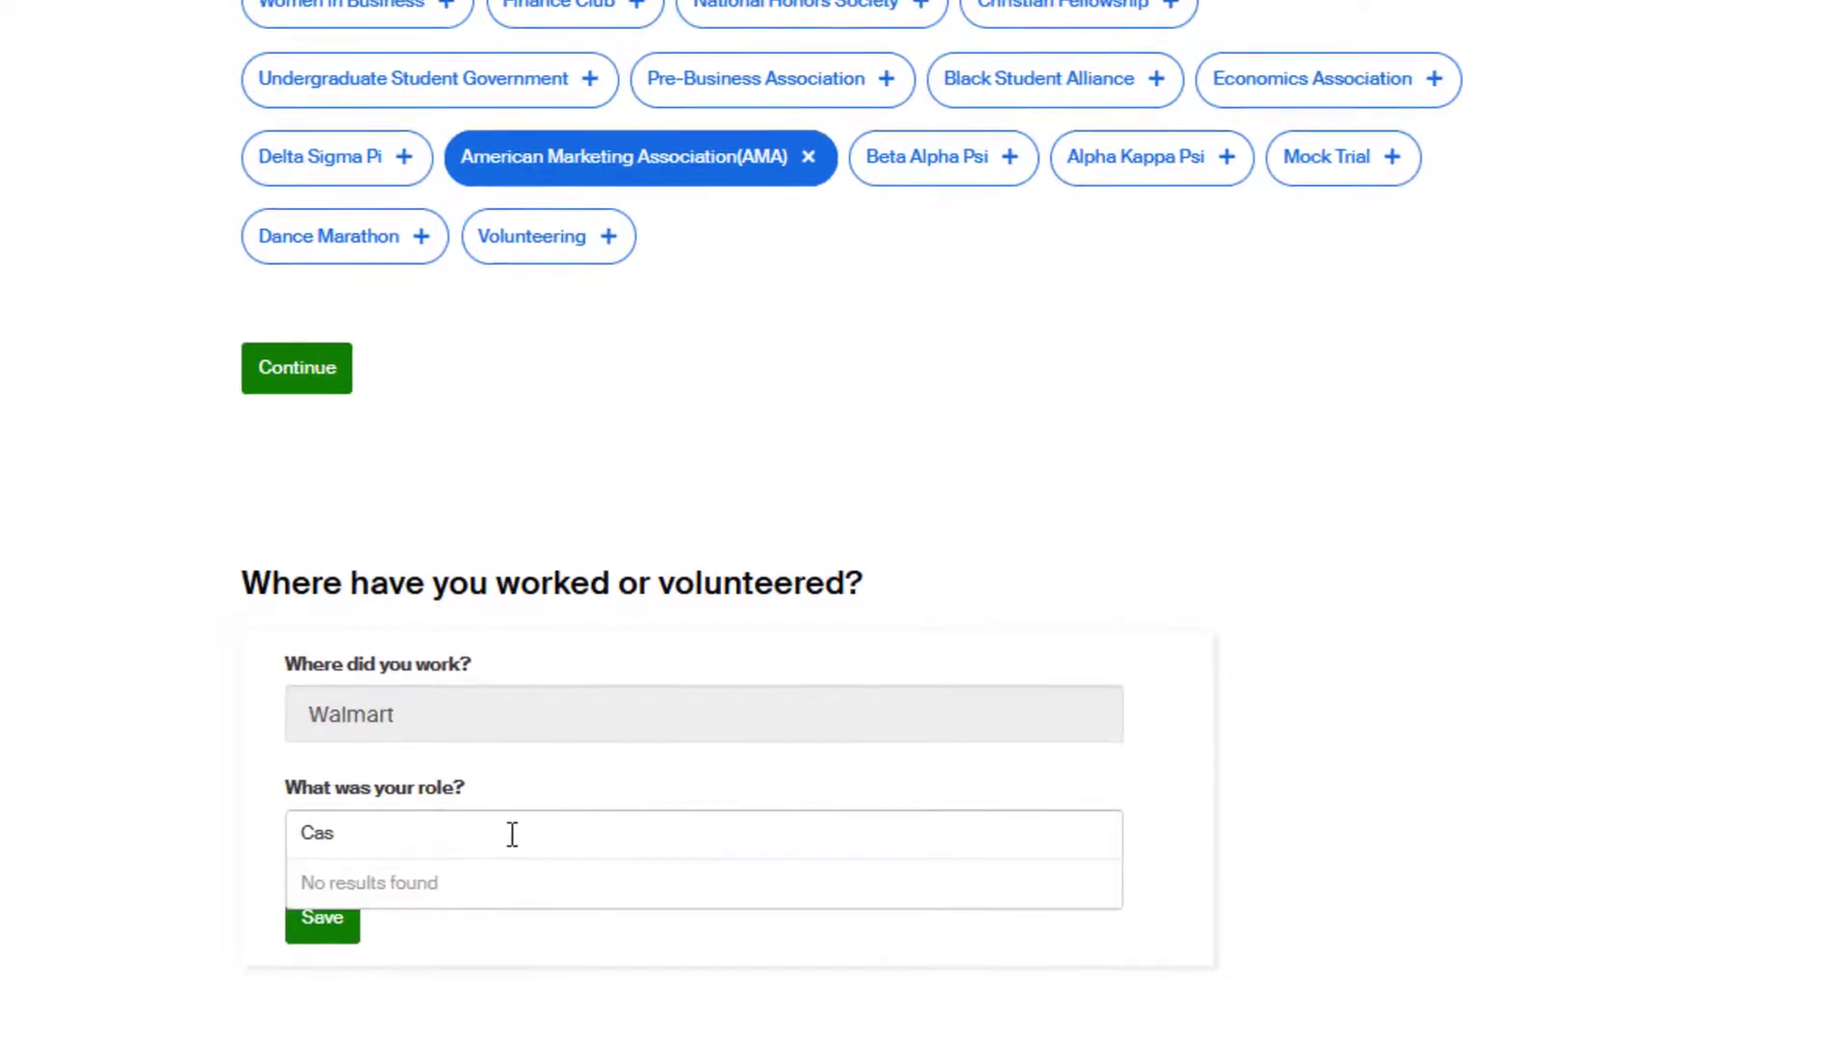
pyautogui.write('h')
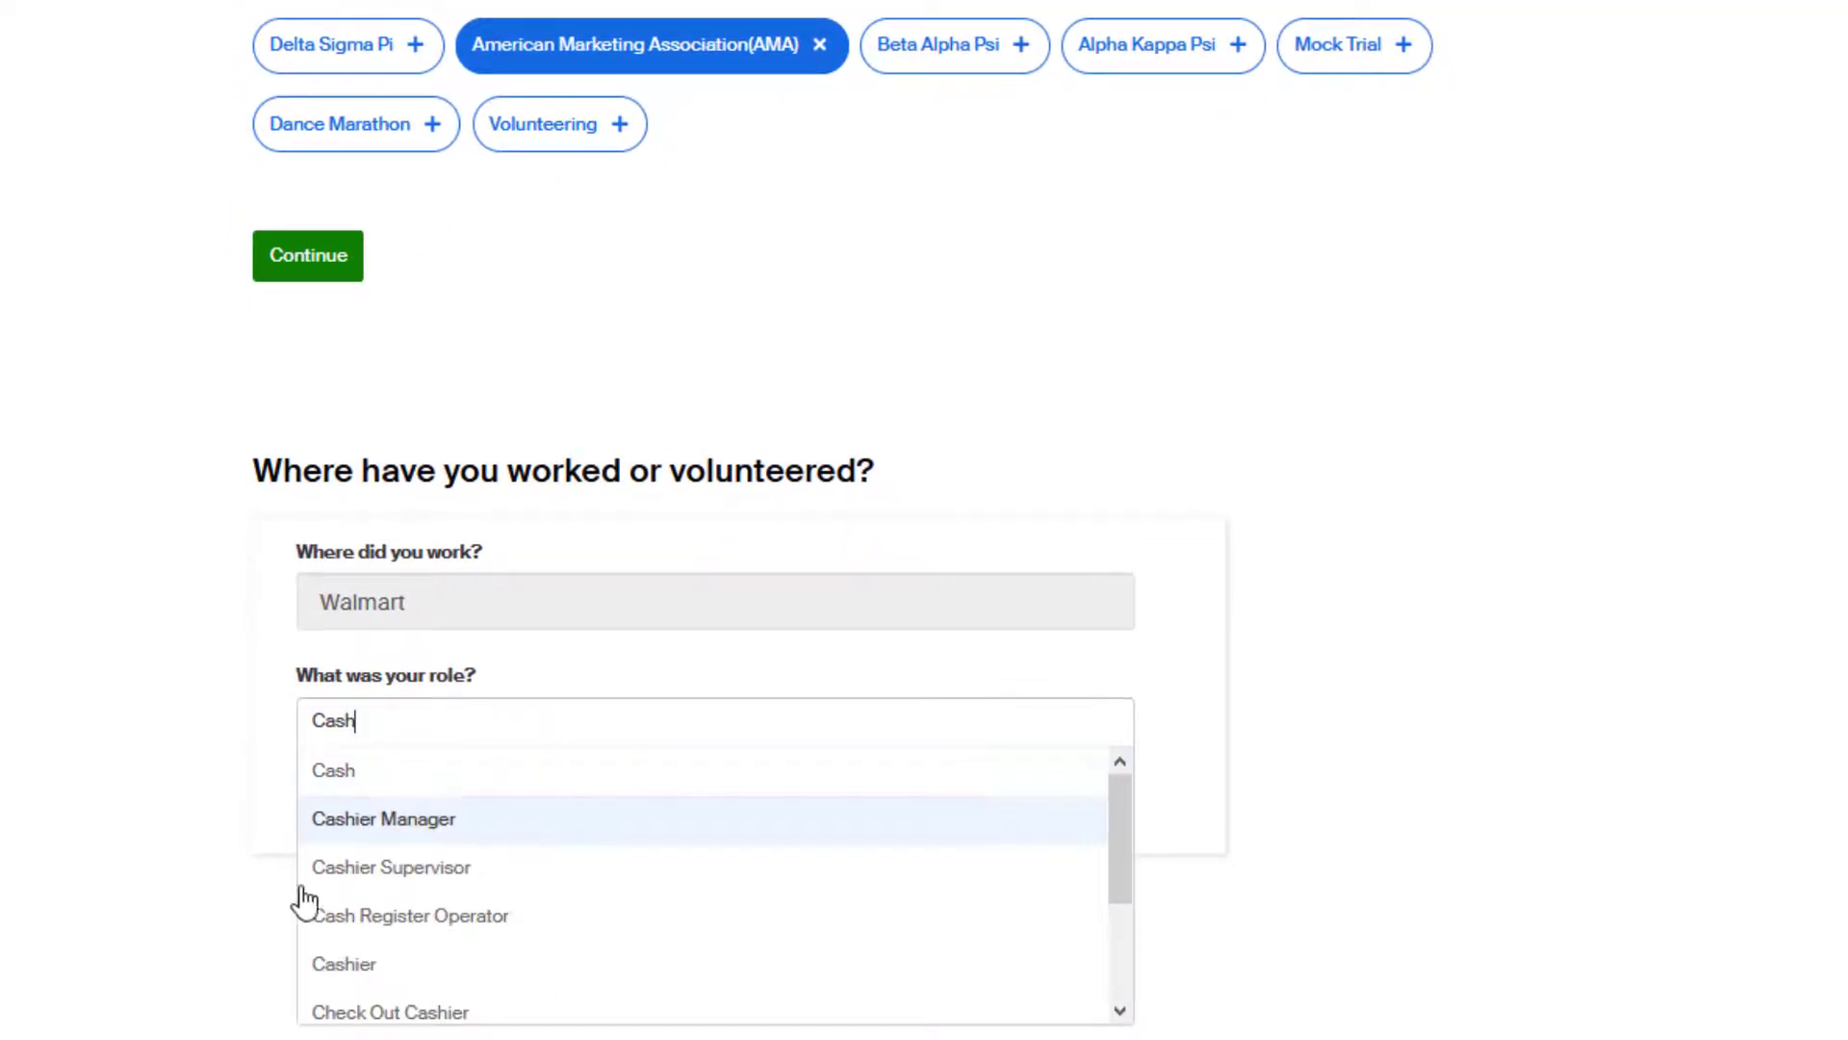
pyautogui.click(309, 967)
pyautogui.click(317, 826)
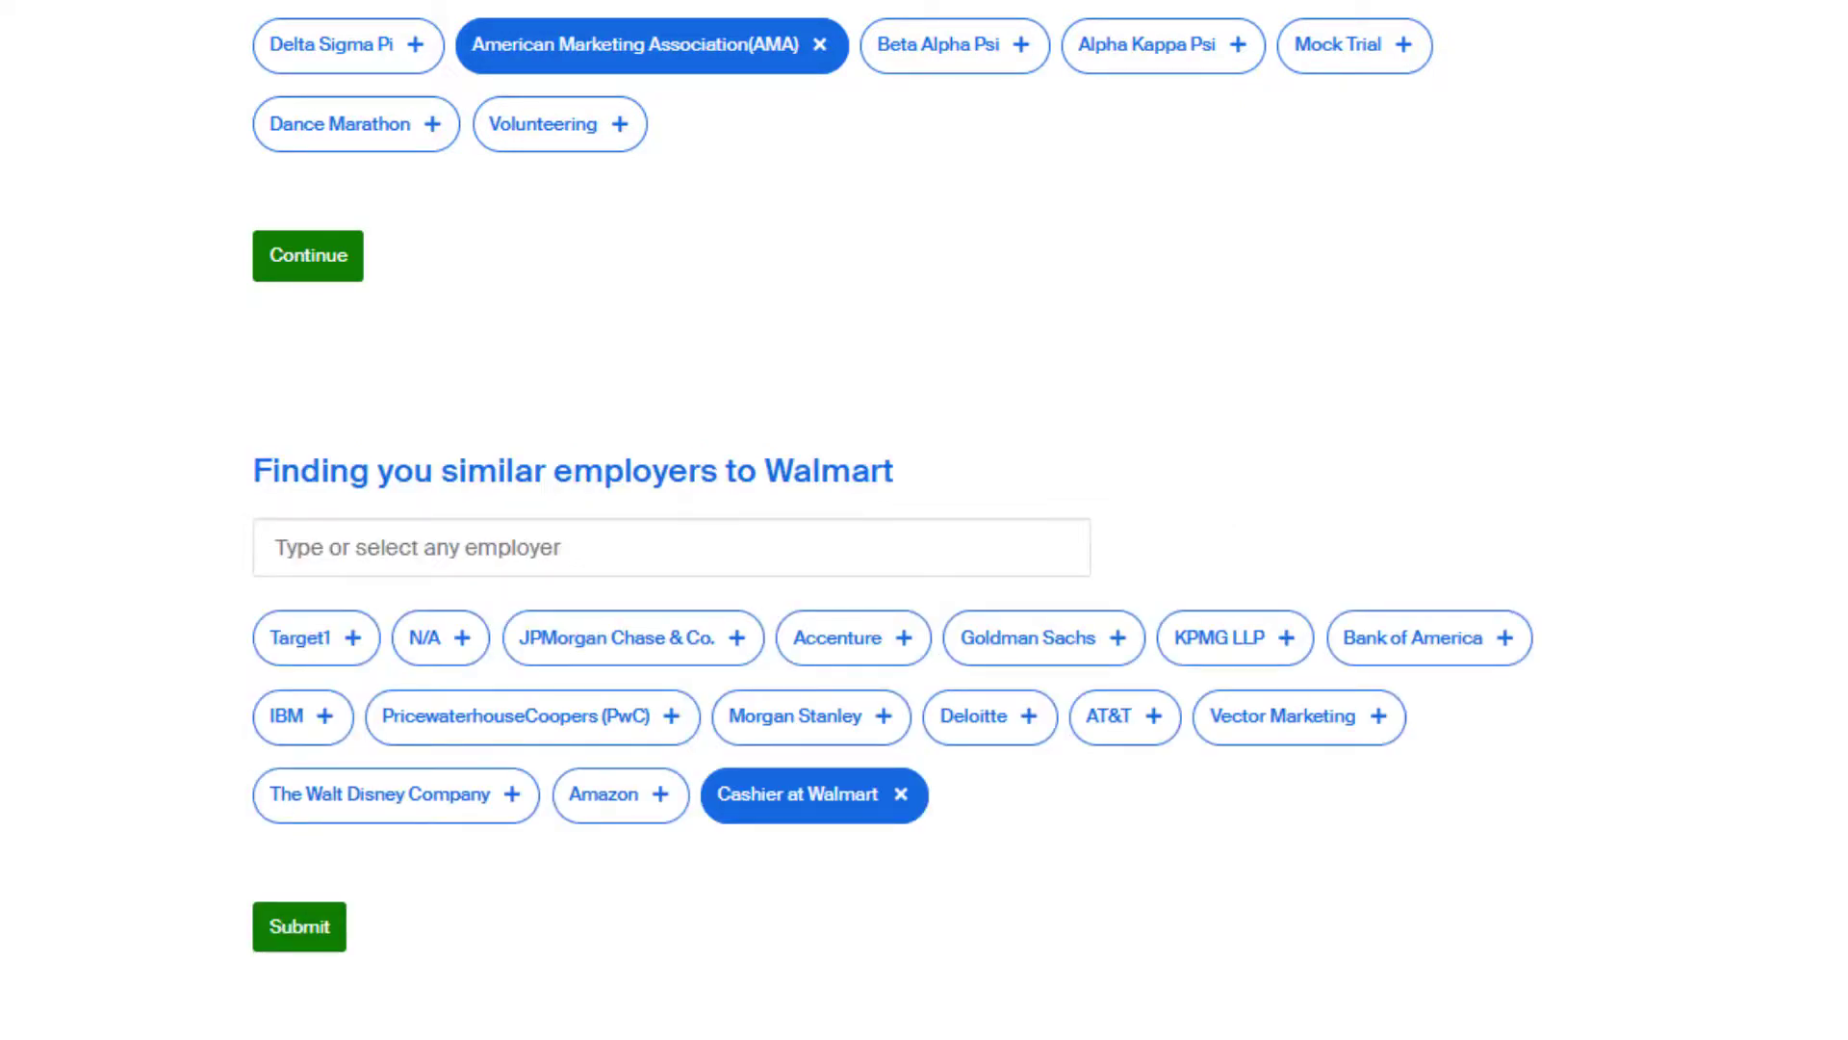
pyautogui.click(301, 929)
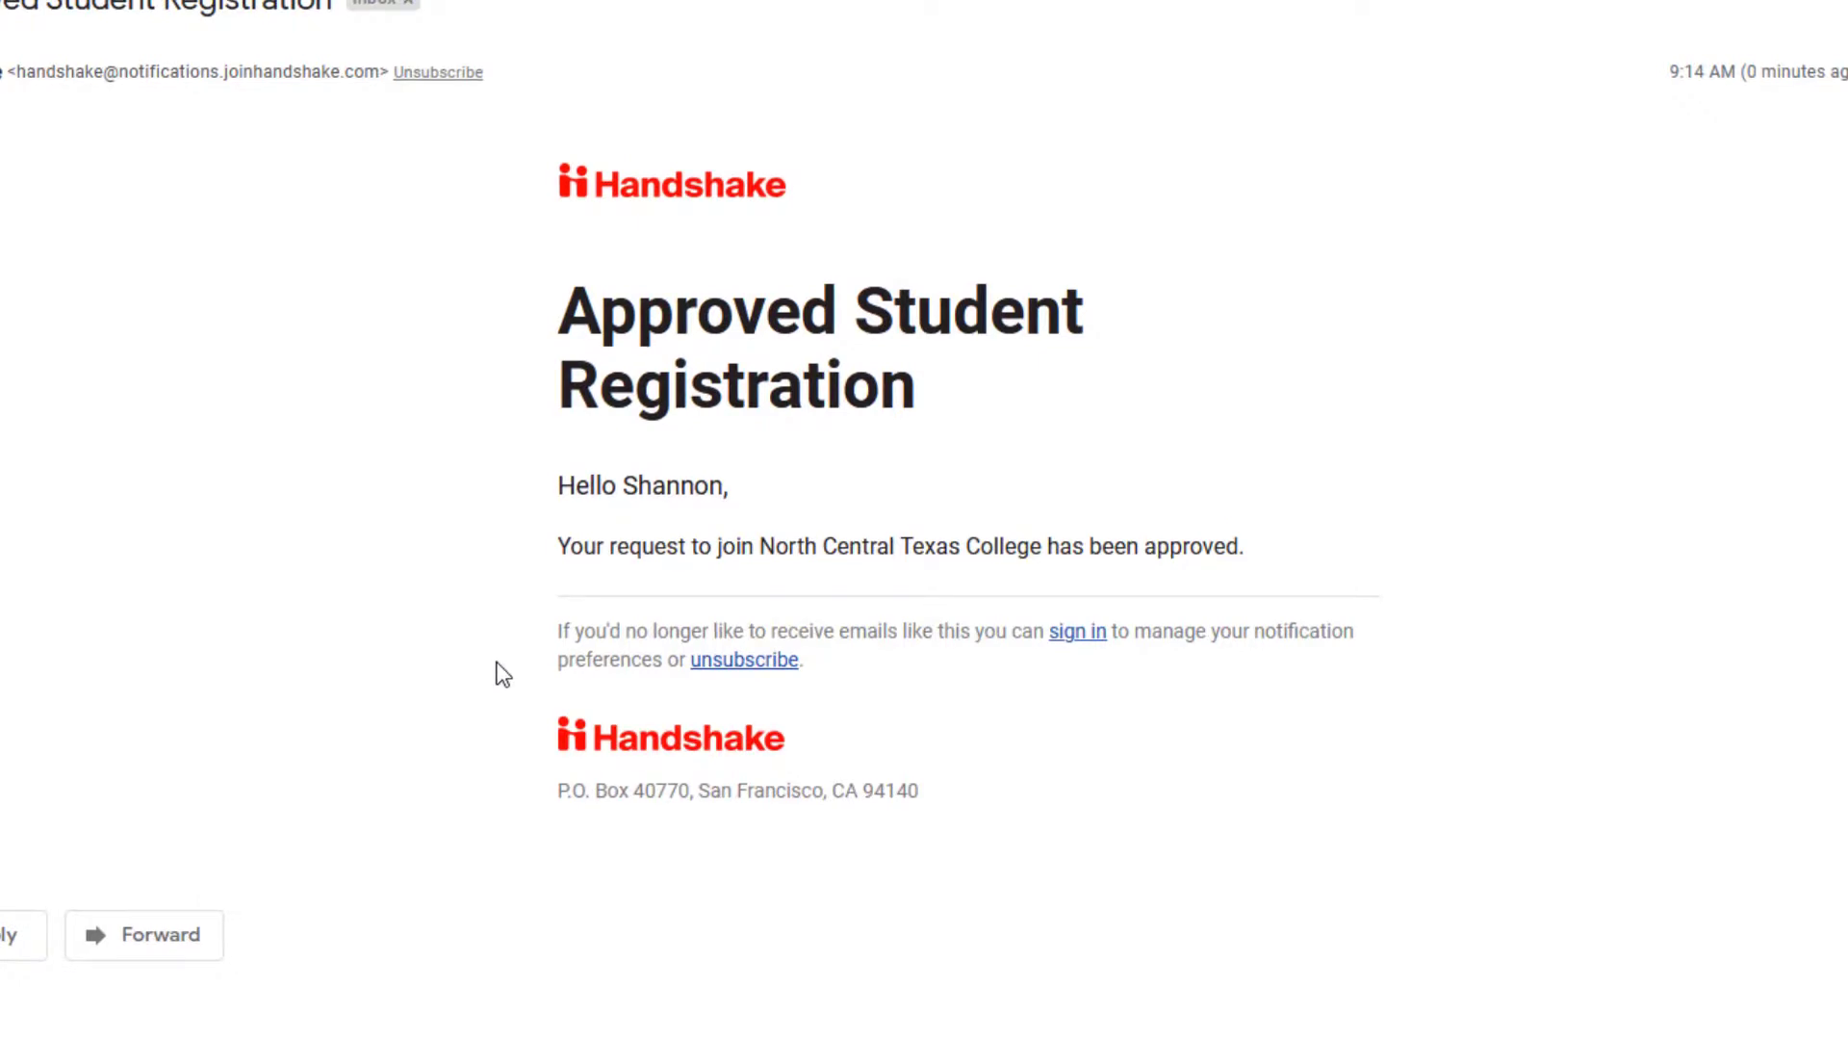
# Go to nctc.joinhandshake.com in a new browser tab.
pyautogui.hotkey('ctrl', 't')
pyautogui.write('nctc.joi')
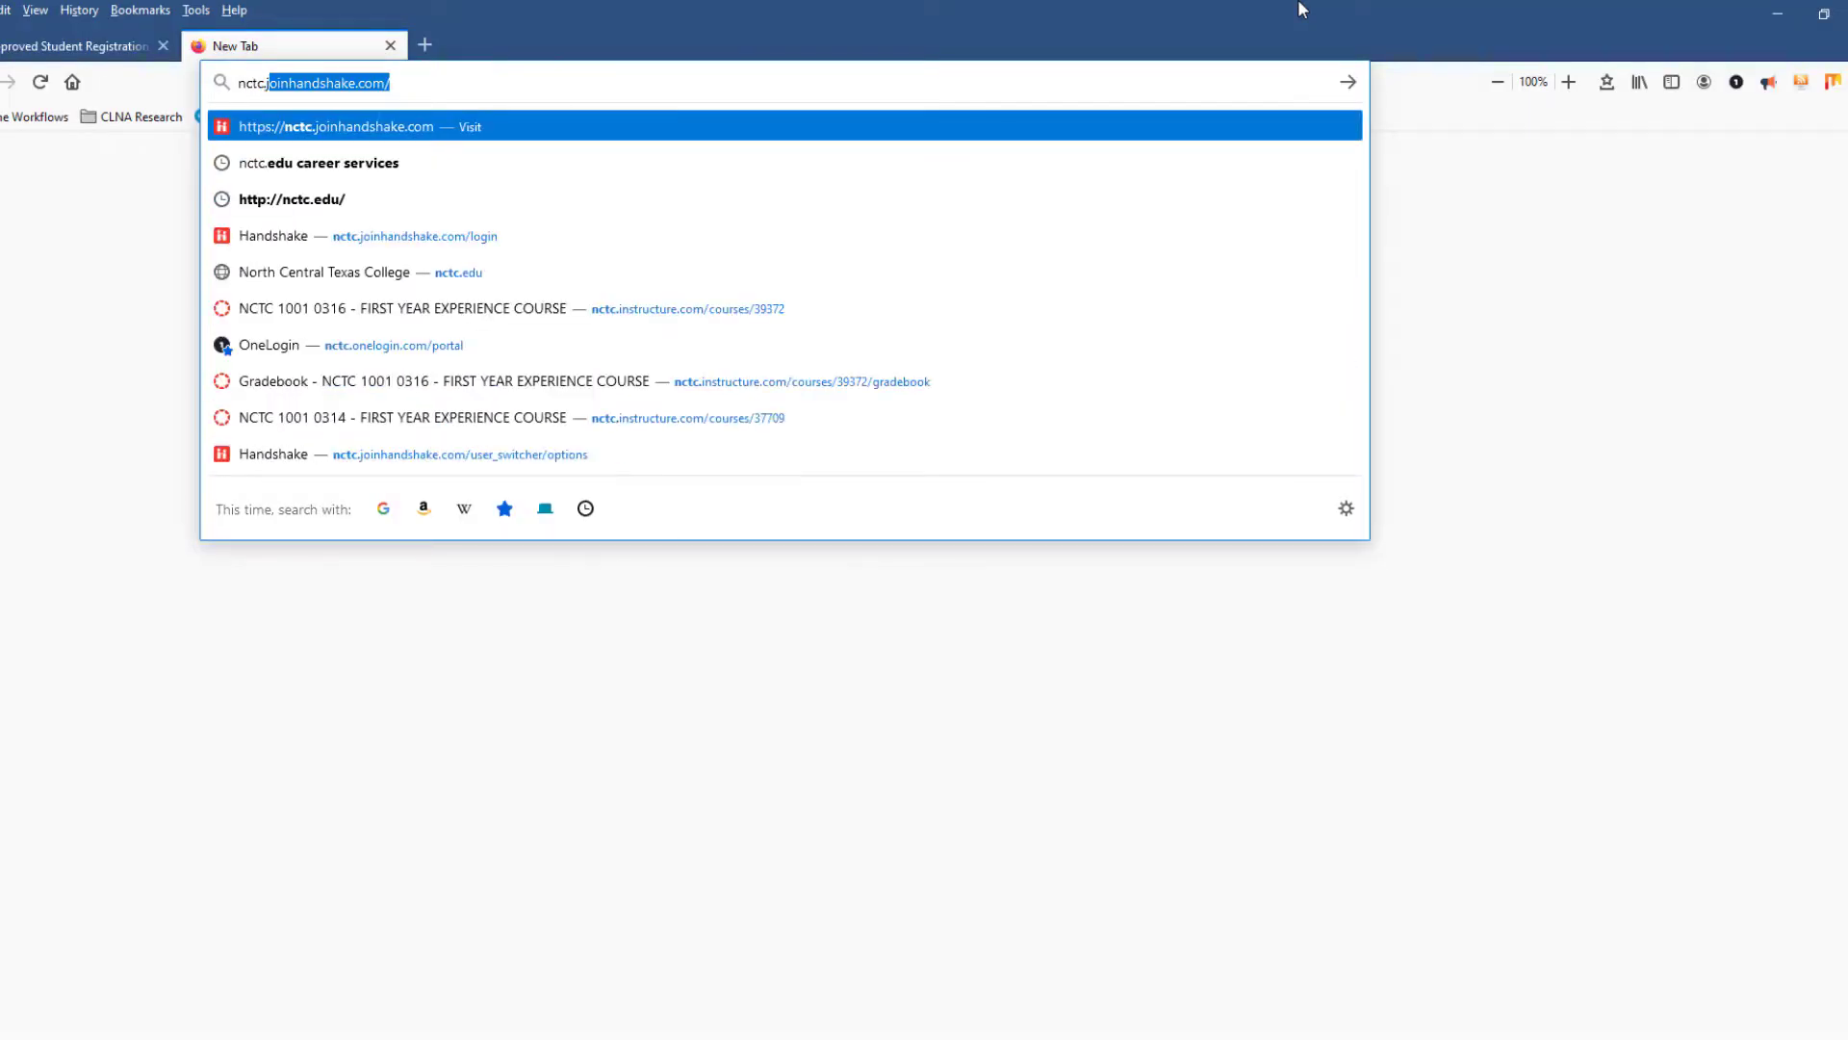
pyautogui.write('nhandshake.')
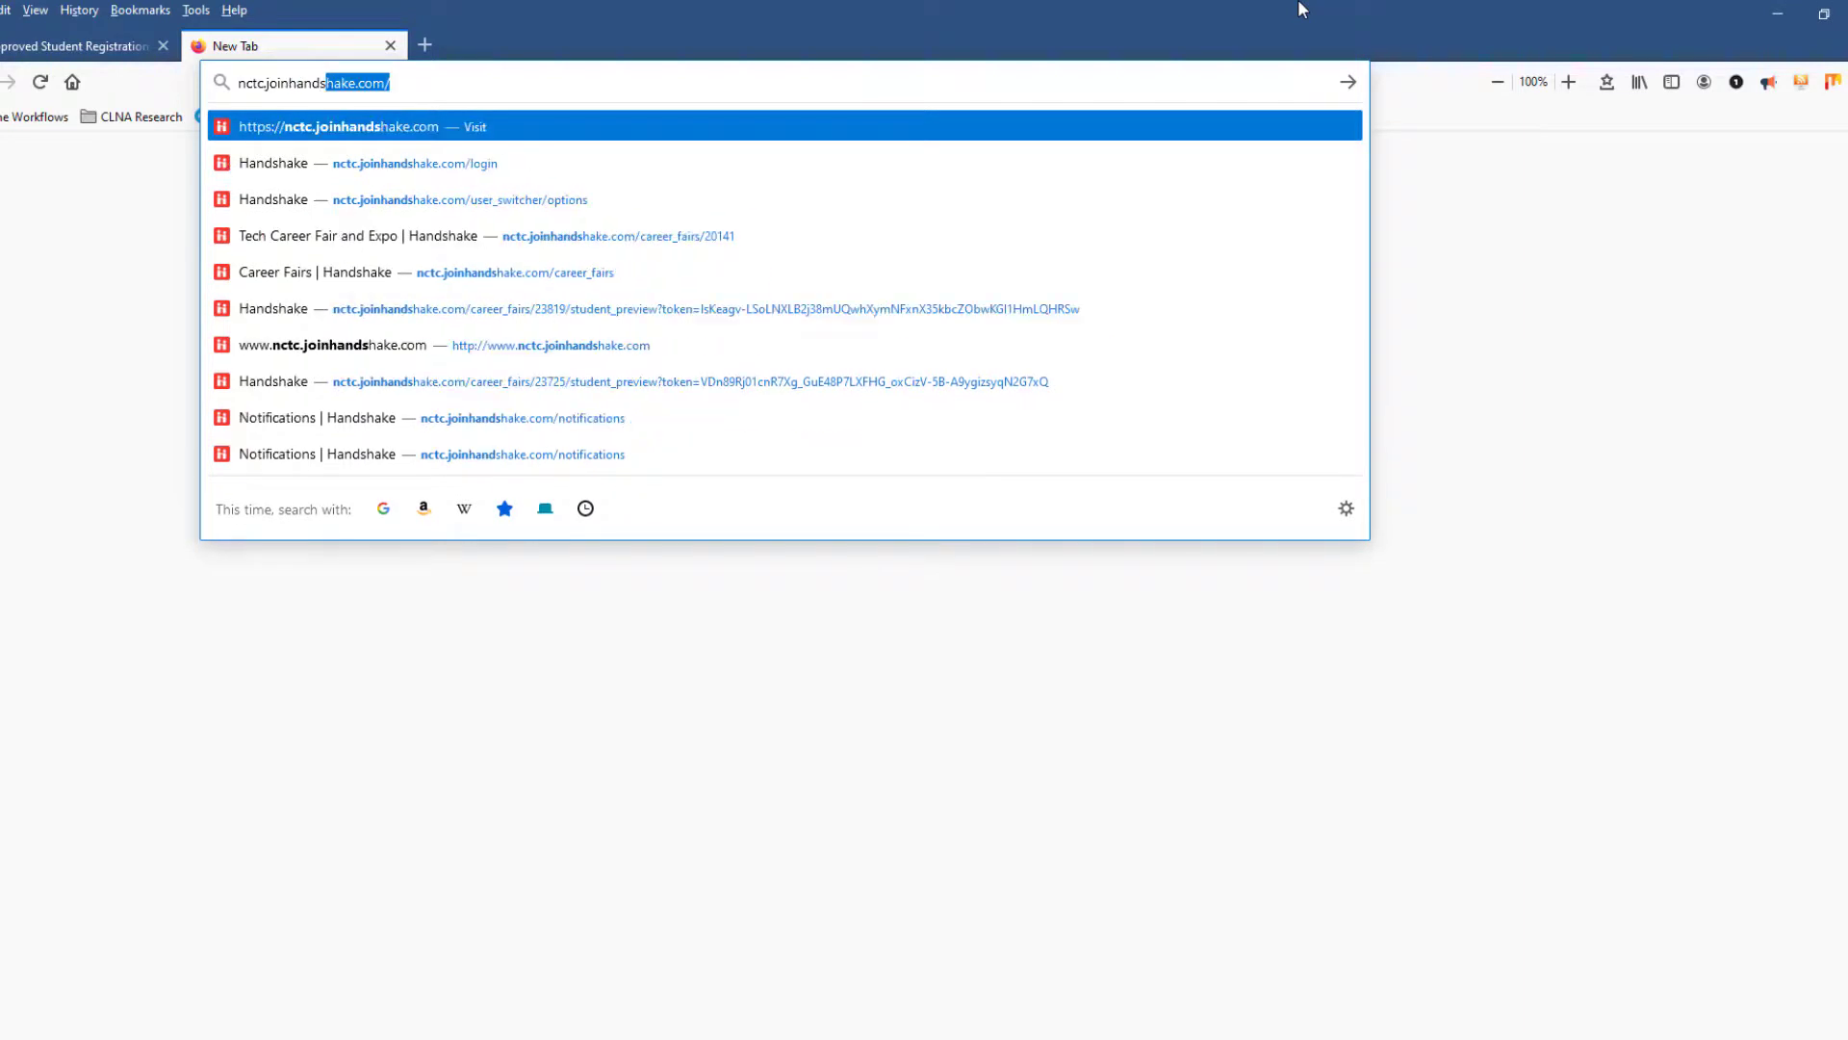
pyautogui.press('Return')
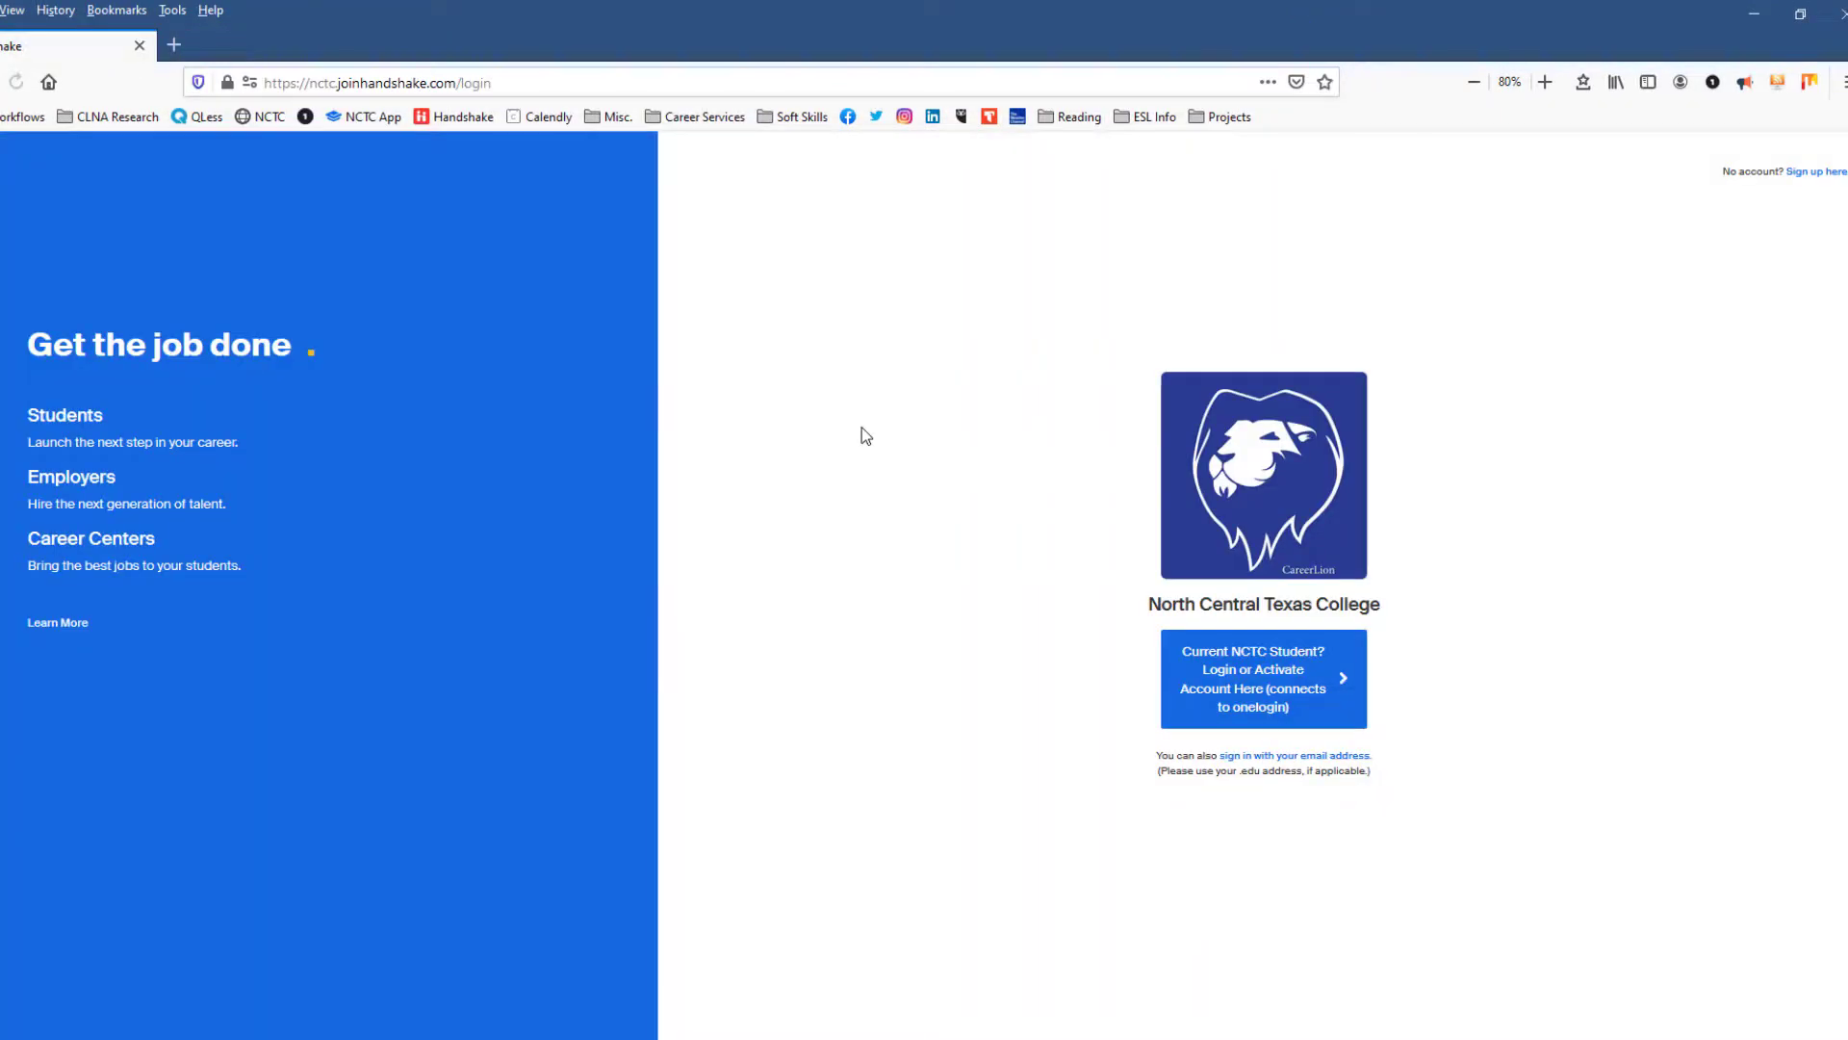